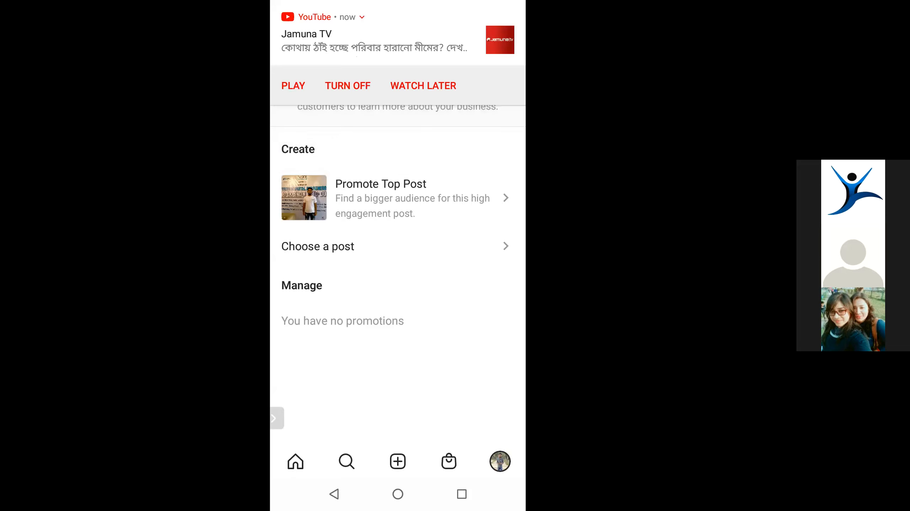
- Dismiss the YouTube notification and leave the Promotions screen for the account's profile
{"action": "left_click_drag", "start_coordinate": [344, 46], "coordinate": [501, 47]}
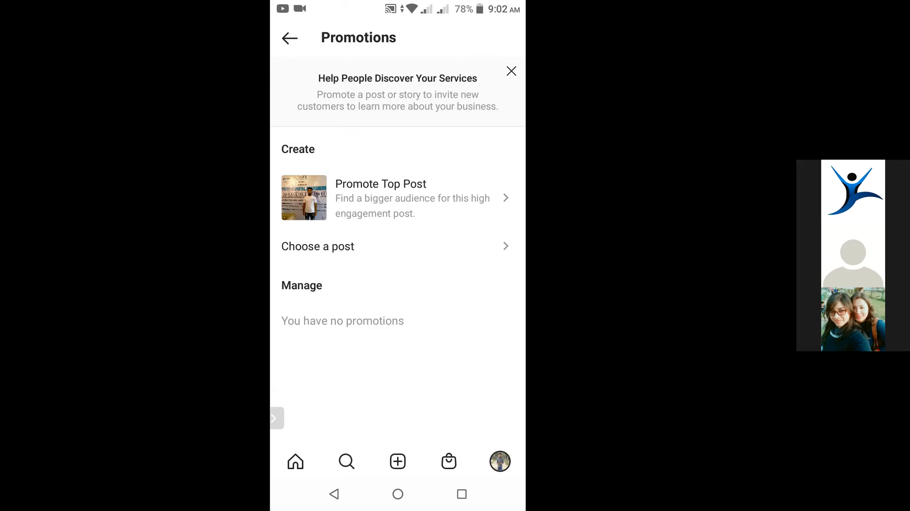
{"action": "key", "text": "Escape"}
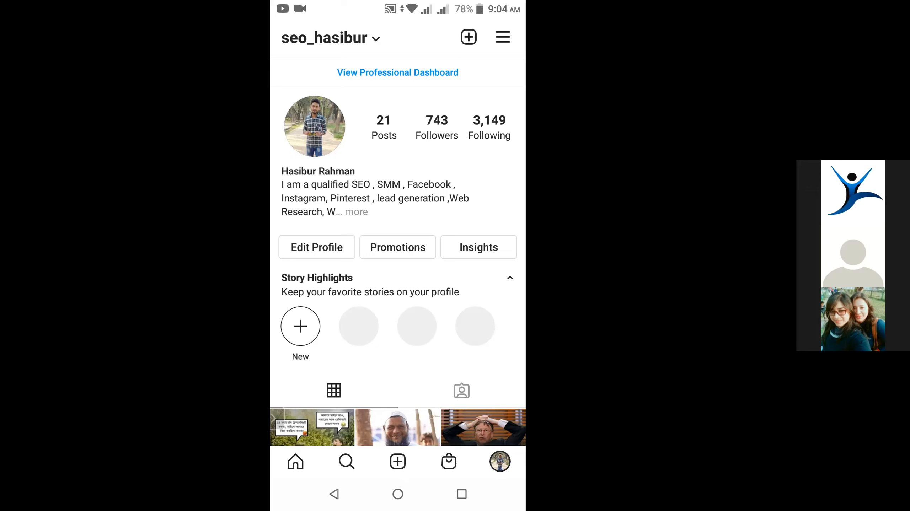
{"action": "scroll", "coordinate": [397, 250], "scroll_direction": "down", "scroll_amount": 3}
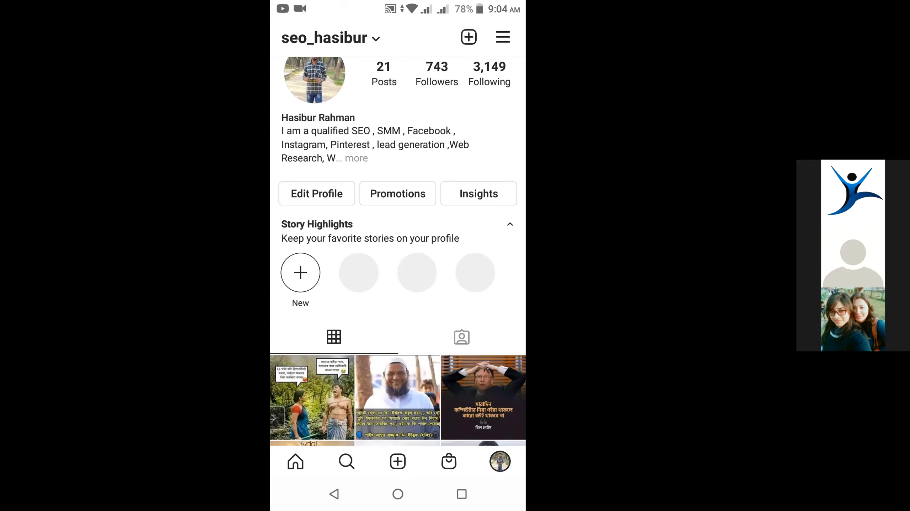
{"action": "scroll", "coordinate": [398, 250], "scroll_direction": "up", "scroll_amount": 2}
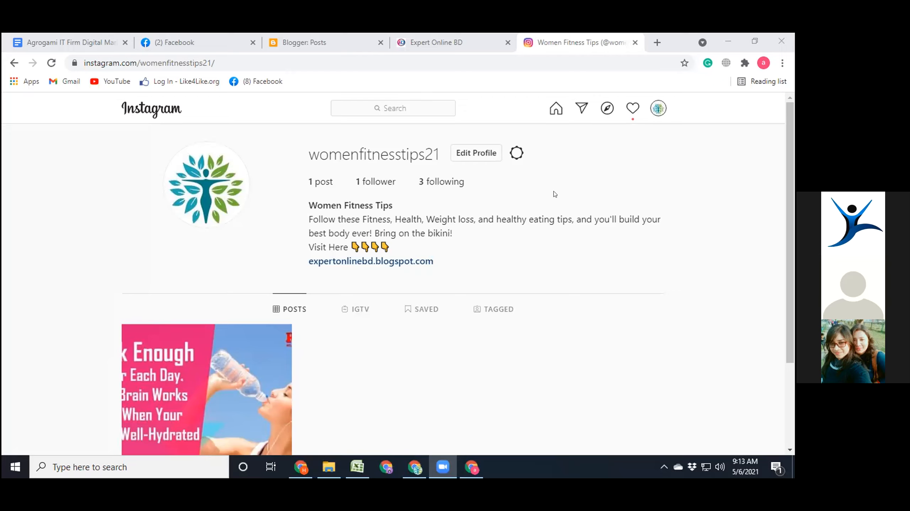
{"action": "scroll", "coordinate": [554, 193], "scroll_direction": "down", "scroll_amount": 3}
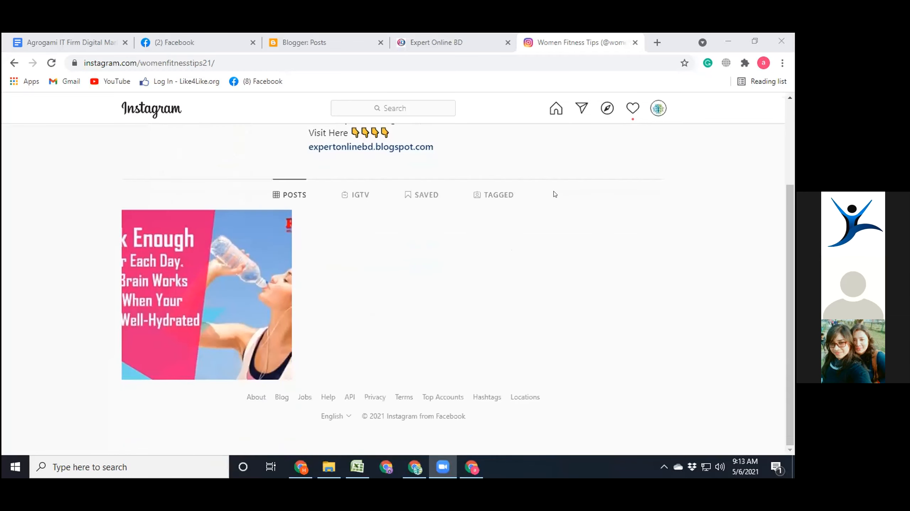
{"action": "scroll", "coordinate": [553, 194], "scroll_direction": "up", "scroll_amount": 3}
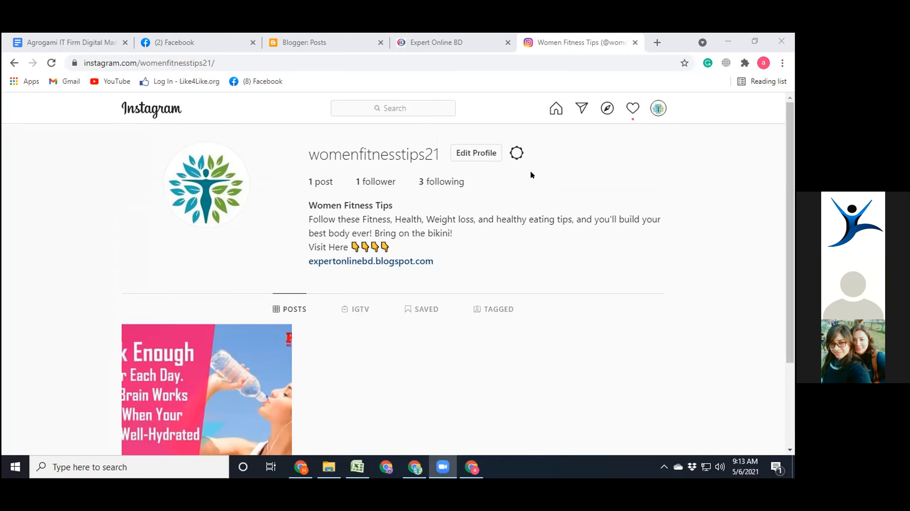
- Switch to Facebook, close the Blogger page, and open the Healthy Fitness page
{"action": "left_click", "coordinate": [181, 39]}
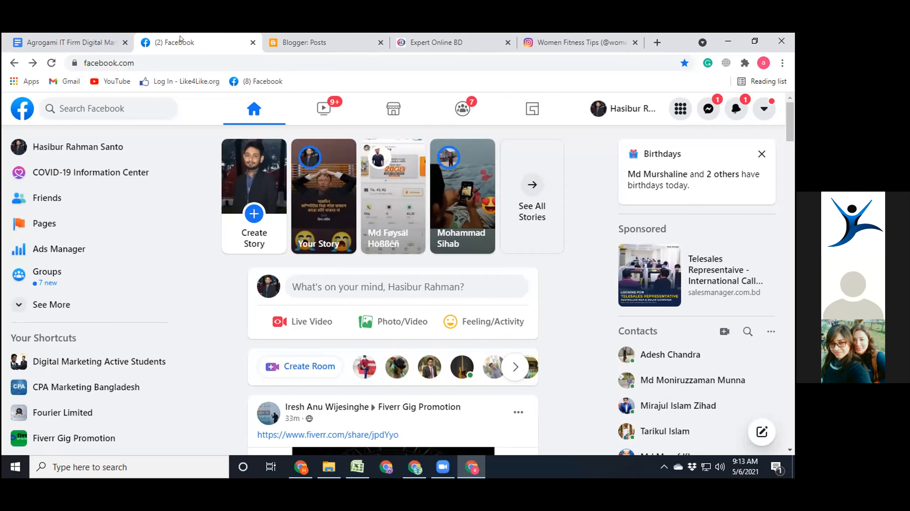
{"action": "left_click", "coordinate": [378, 42]}
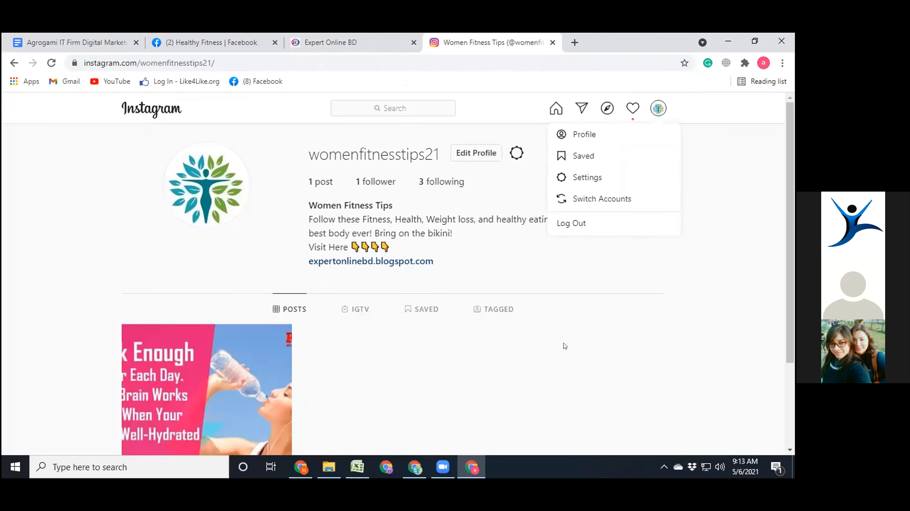
{"action": "left_click", "coordinate": [564, 346]}
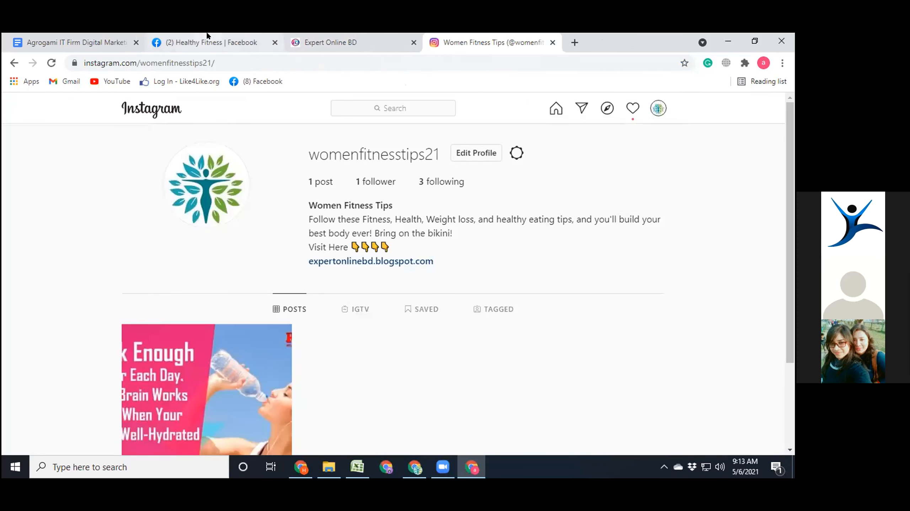
{"action": "left_click", "coordinate": [207, 39]}
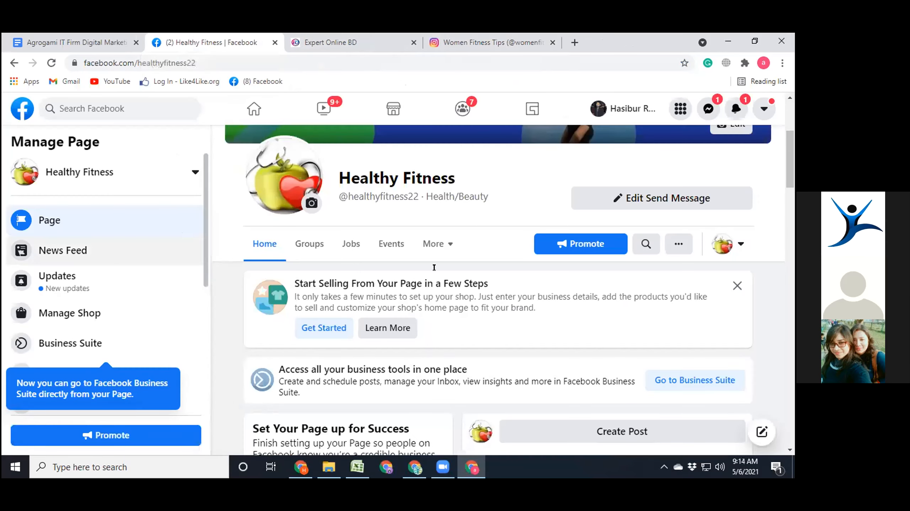
- Look over the Healthy Fitness page header and its list of additional page tabs
{"action": "scroll", "coordinate": [441, 269], "scroll_direction": "up", "scroll_amount": 4}
{"action": "scroll", "coordinate": [441, 269], "scroll_direction": "down", "scroll_amount": 3}
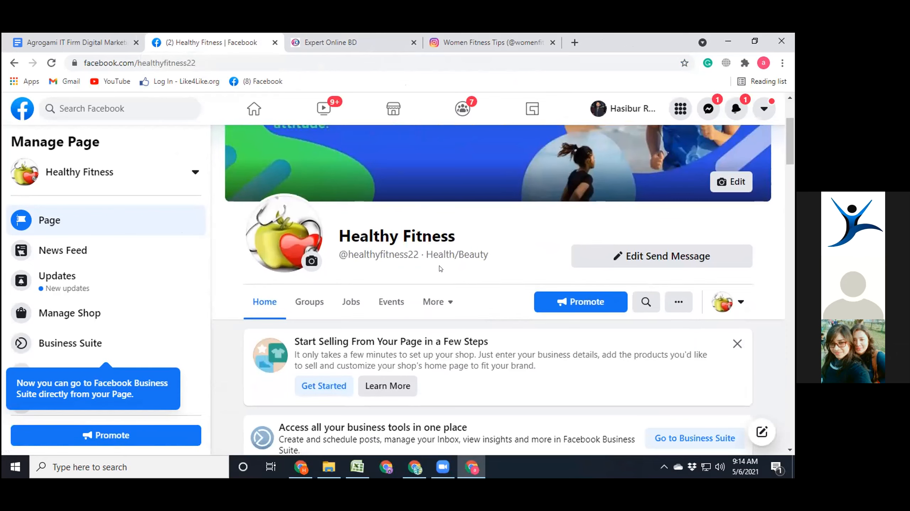
{"action": "scroll", "coordinate": [490, 271], "scroll_direction": "down", "scroll_amount": 2}
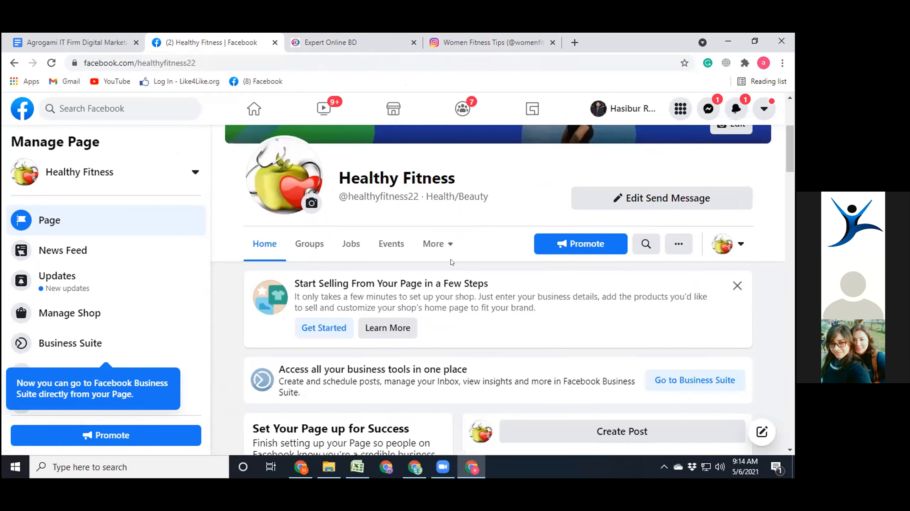
{"action": "left_click", "coordinate": [434, 244]}
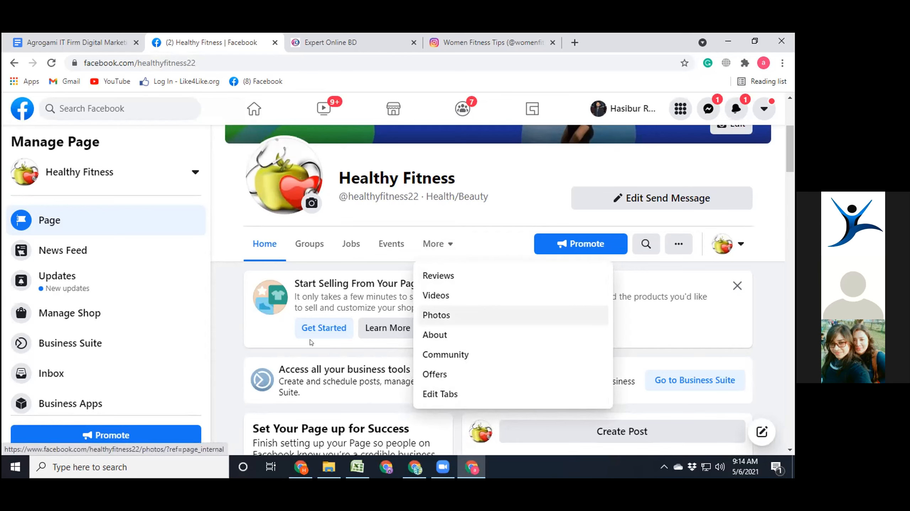
{"action": "left_click", "coordinate": [229, 340]}
- Turn on the Shop tab in the Templates and Tabs settings of the Healthy Fitness page
{"action": "scroll", "coordinate": [82, 333], "scroll_direction": "down", "scroll_amount": 5}
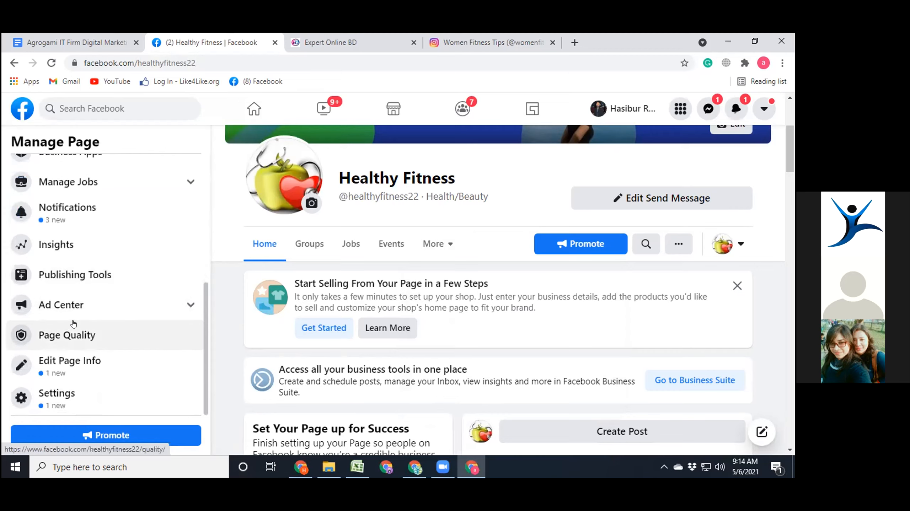
{"action": "left_click", "coordinate": [59, 394]}
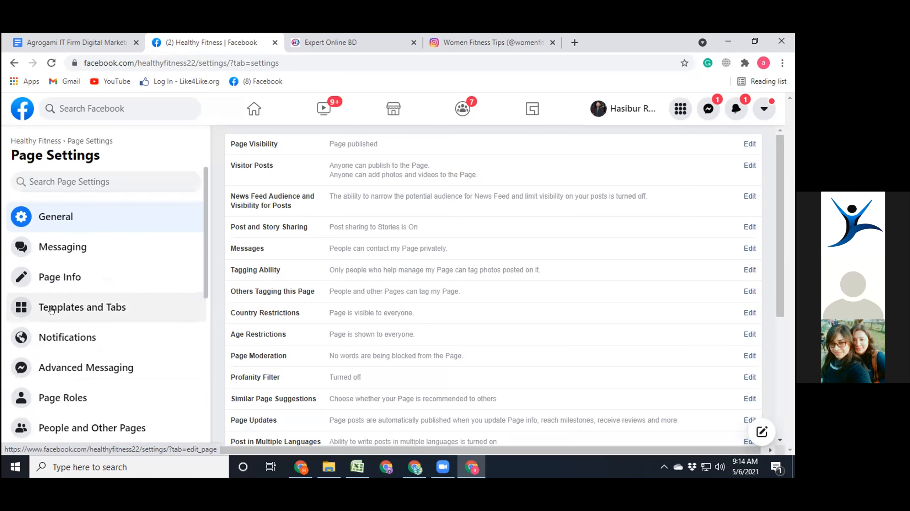
{"action": "left_click", "coordinate": [73, 307]}
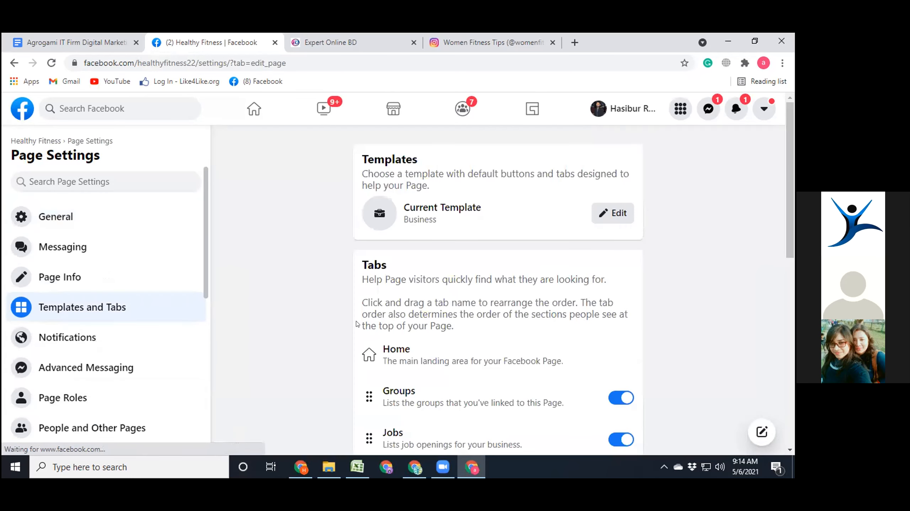
{"action": "scroll", "coordinate": [626, 335], "scroll_direction": "down", "scroll_amount": 4}
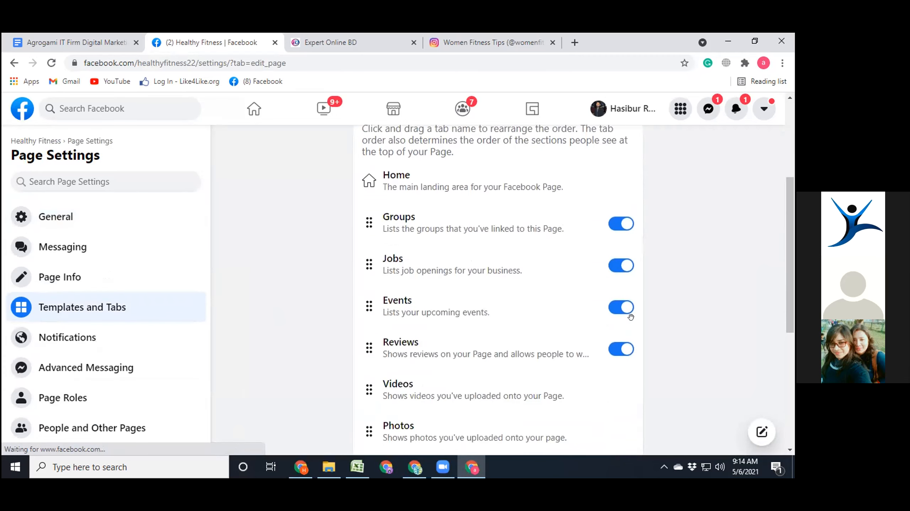
{"action": "scroll", "coordinate": [629, 318], "scroll_direction": "down", "scroll_amount": 3}
{"action": "scroll", "coordinate": [630, 316], "scroll_direction": "down", "scroll_amount": 4}
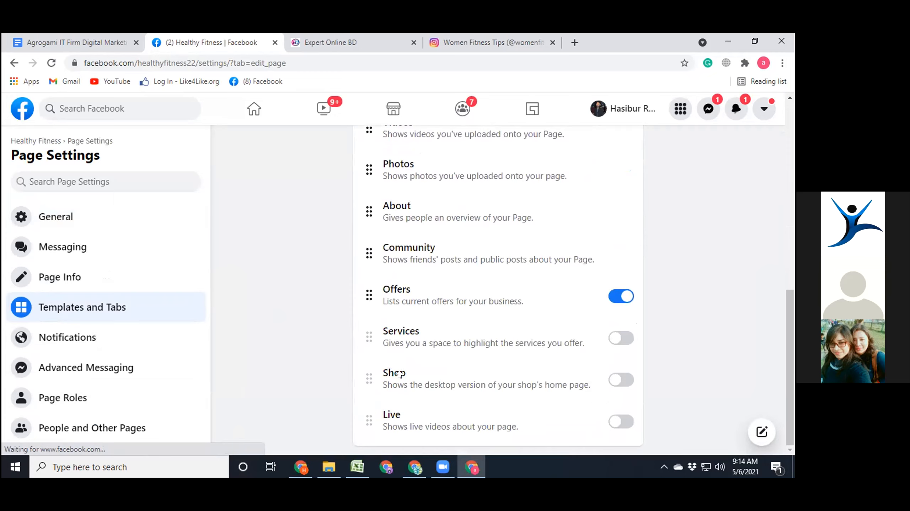
{"action": "left_click", "coordinate": [626, 381]}
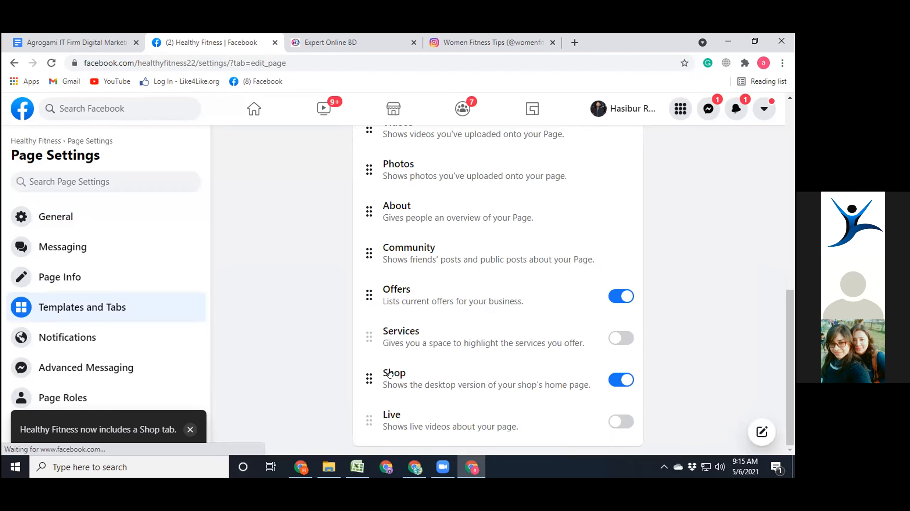
- Reorder the Healthy Fitness page tabs so that Shop comes directly after Home and before Groups
{"action": "left_click_drag", "start_coordinate": [400, 373], "coordinate": [405, 142]}
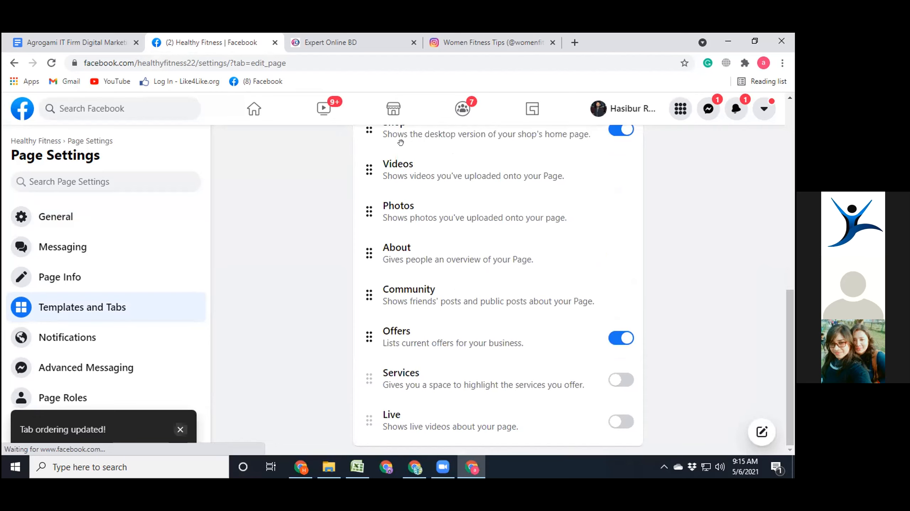
{"action": "scroll", "coordinate": [435, 272], "scroll_direction": "up", "scroll_amount": 6}
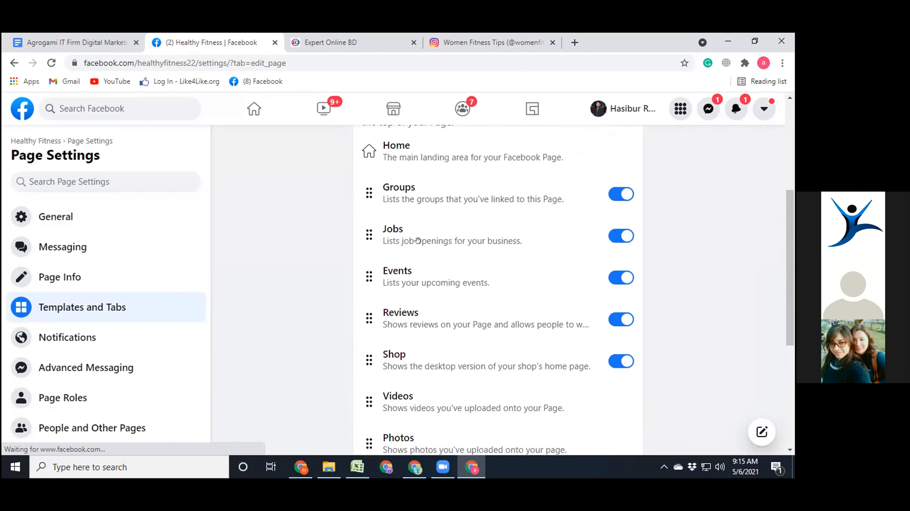
{"action": "left_click_drag", "start_coordinate": [415, 356], "coordinate": [421, 221]}
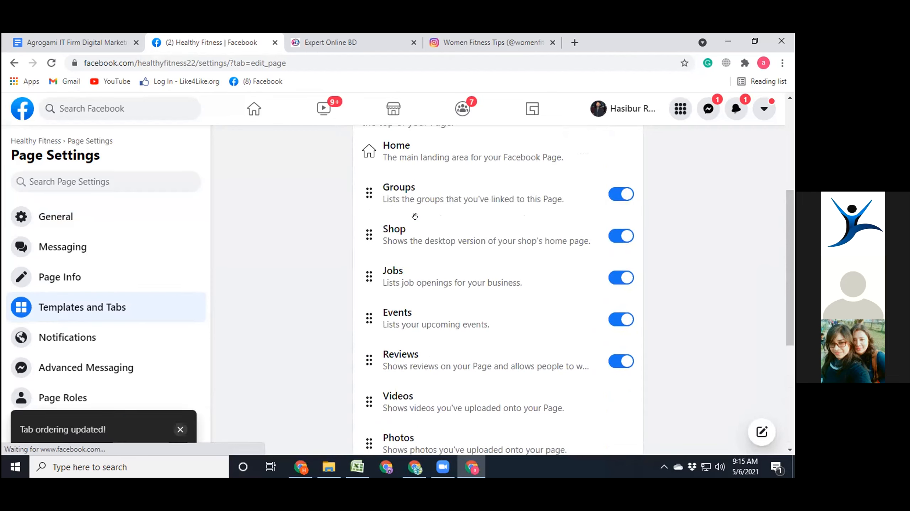
{"action": "left_click_drag", "start_coordinate": [401, 228], "coordinate": [405, 185]}
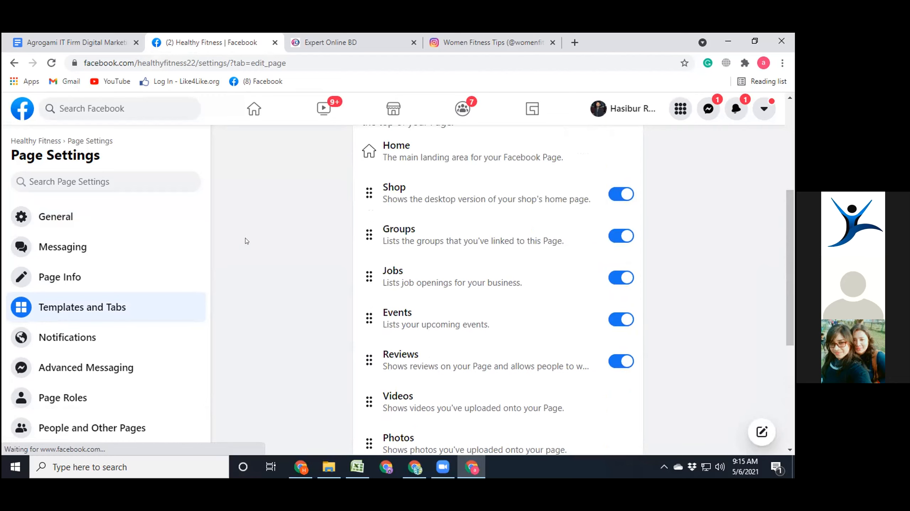
- Return to the Healthy Fitness page and check the order of its main and additional tabs
{"action": "left_click", "coordinate": [34, 139]}
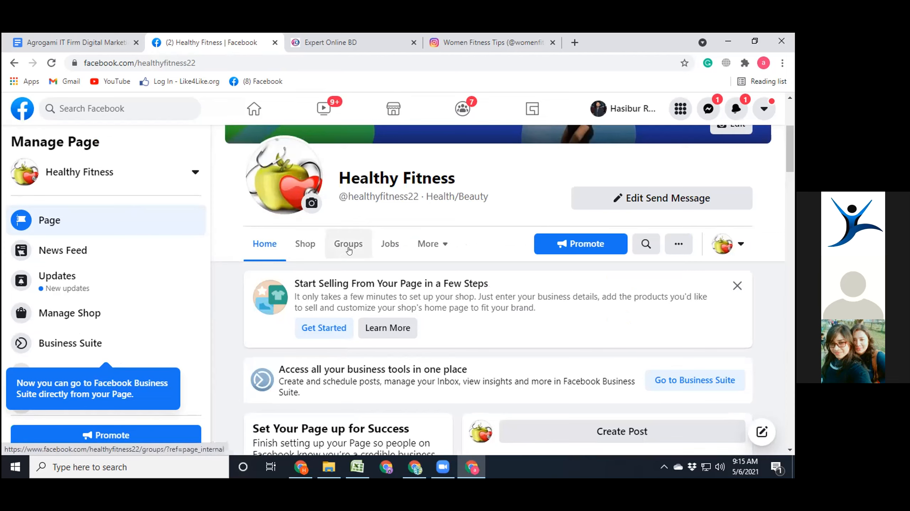
{"action": "left_click", "coordinate": [443, 243]}
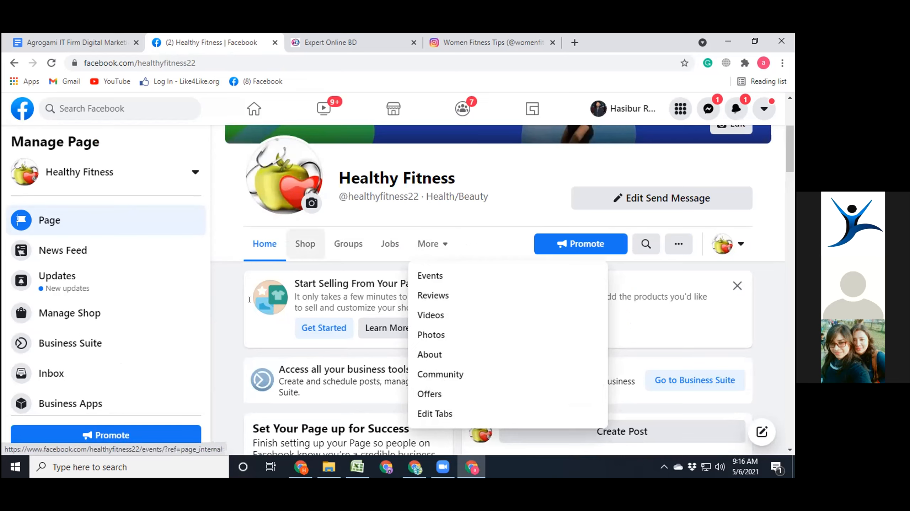
{"action": "left_click", "coordinate": [228, 289]}
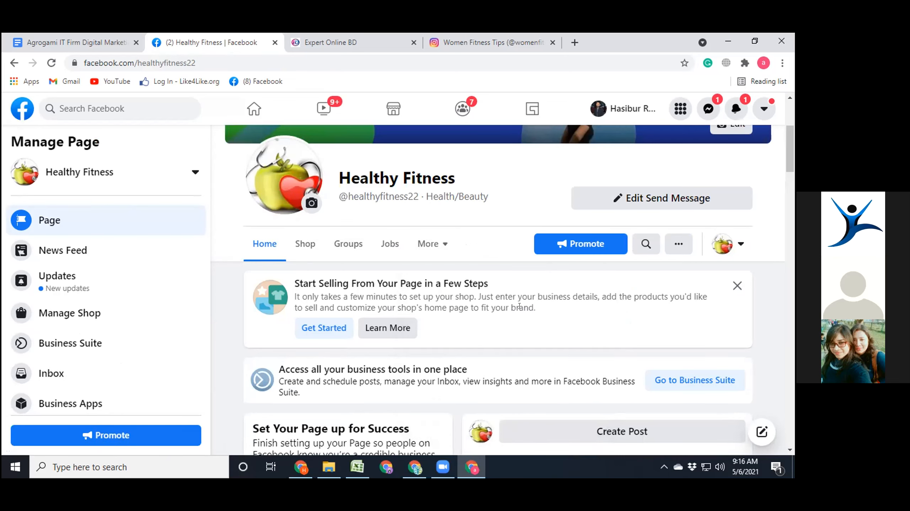
- Dismiss the suggestion card about starting to sell from the page and open the page's Shop section
{"action": "left_click", "coordinate": [735, 287]}
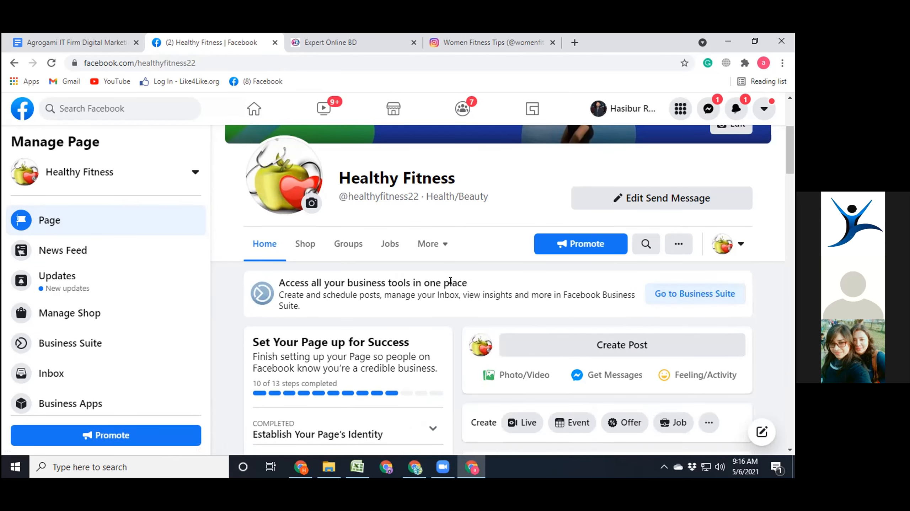
{"action": "left_click", "coordinate": [304, 244]}
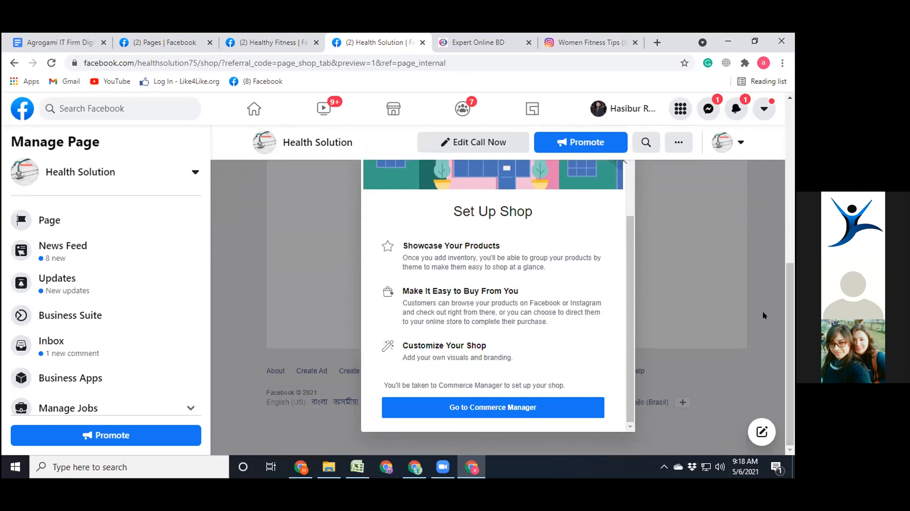
- Close the Healthy Fitness page and start creating a shop in Commerce Manager from the Health Solution page
{"action": "left_click", "coordinate": [315, 43]}
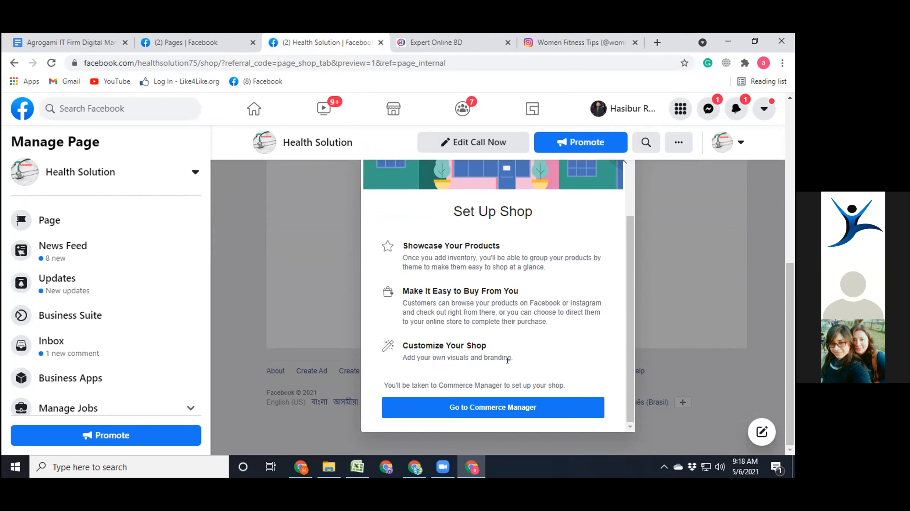
{"action": "left_click", "coordinate": [506, 408]}
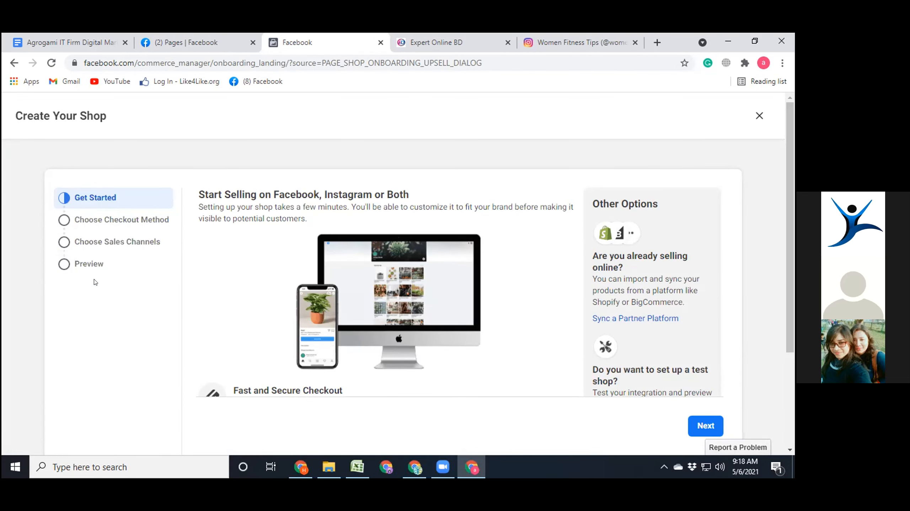
{"action": "scroll", "coordinate": [396, 271], "scroll_direction": "down", "scroll_amount": 3}
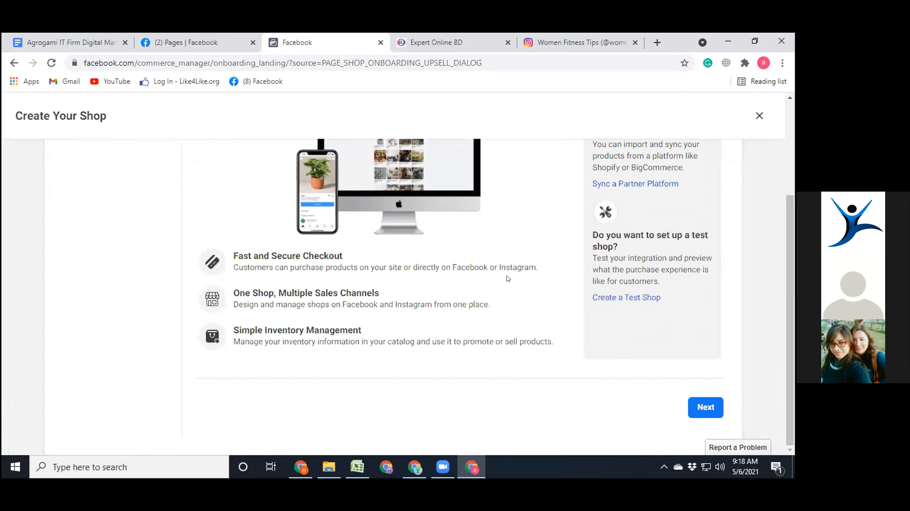
{"action": "scroll", "coordinate": [506, 274], "scroll_direction": "up", "scroll_amount": 3}
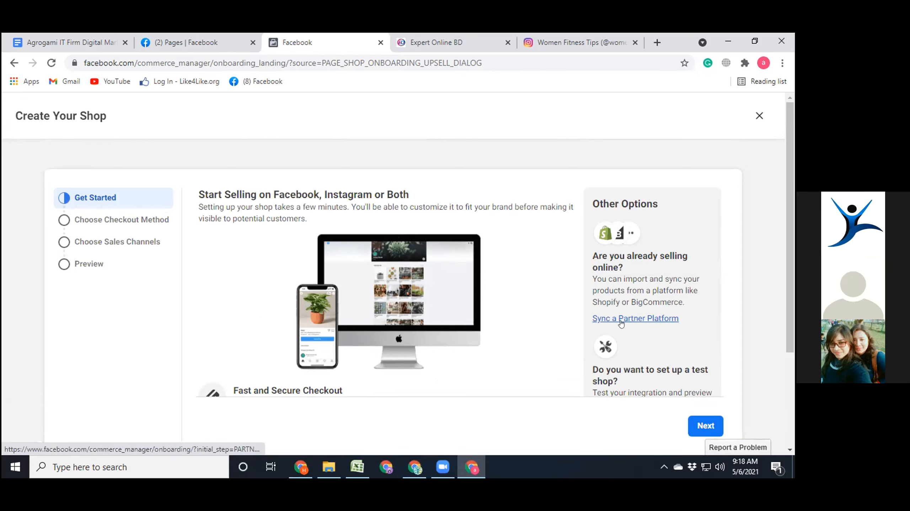
{"action": "left_click", "coordinate": [694, 421]}
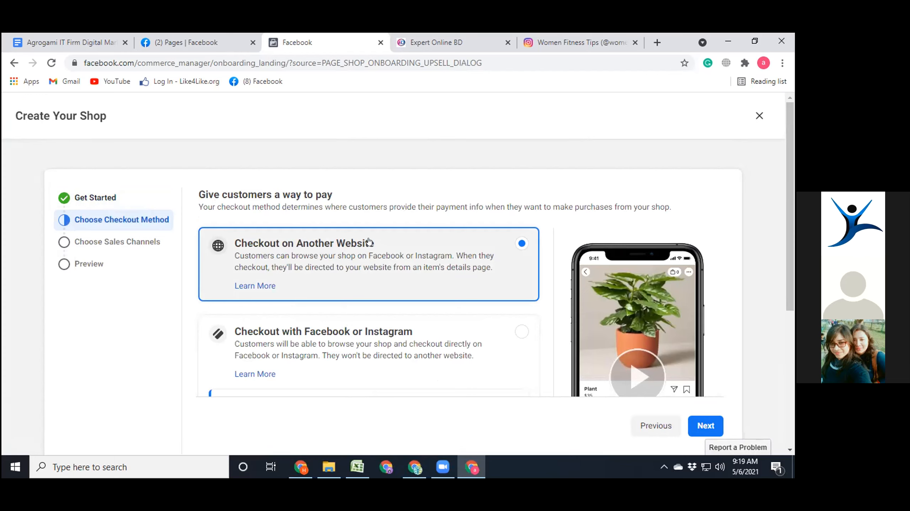
- Keep Checkout on Another Website as the shop's checkout method and continue to the sales channels
{"action": "scroll", "coordinate": [372, 243], "scroll_direction": "down", "scroll_amount": 2}
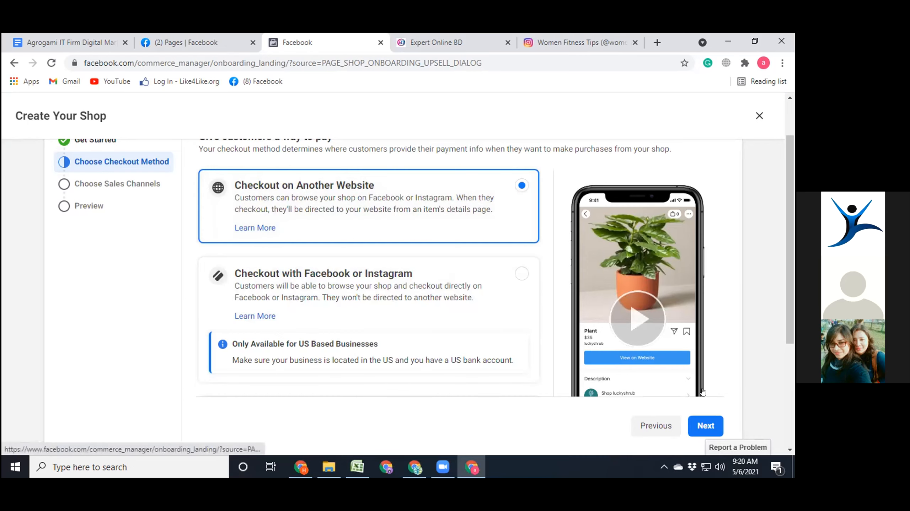
{"action": "left_click", "coordinate": [703, 422]}
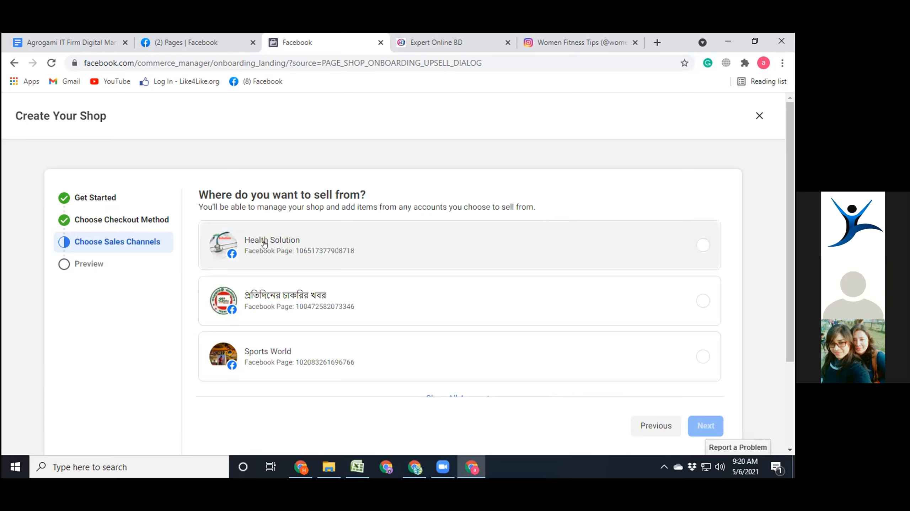
- Choose the Health Solution page as the shop's sales channel and continue to the business account
{"action": "left_click", "coordinate": [285, 243]}
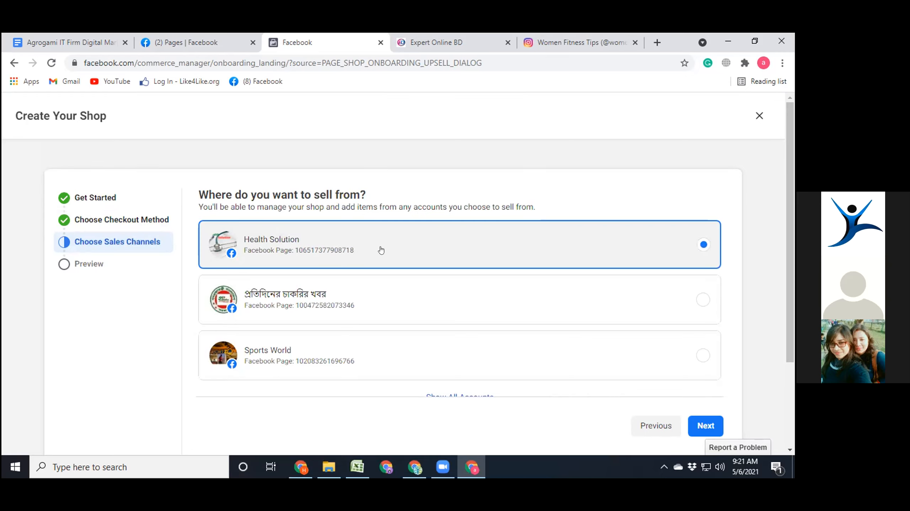
{"action": "scroll", "coordinate": [428, 250], "scroll_direction": "down", "scroll_amount": 3}
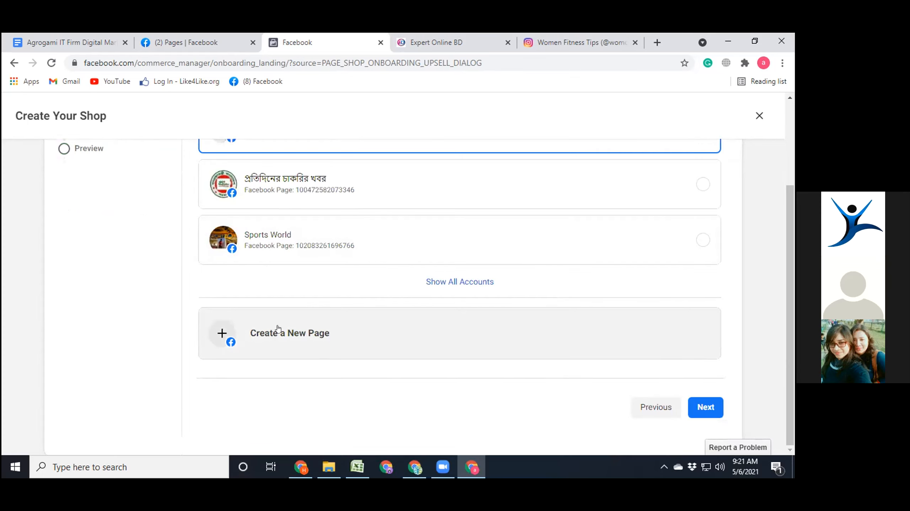
{"action": "left_click", "coordinate": [702, 402]}
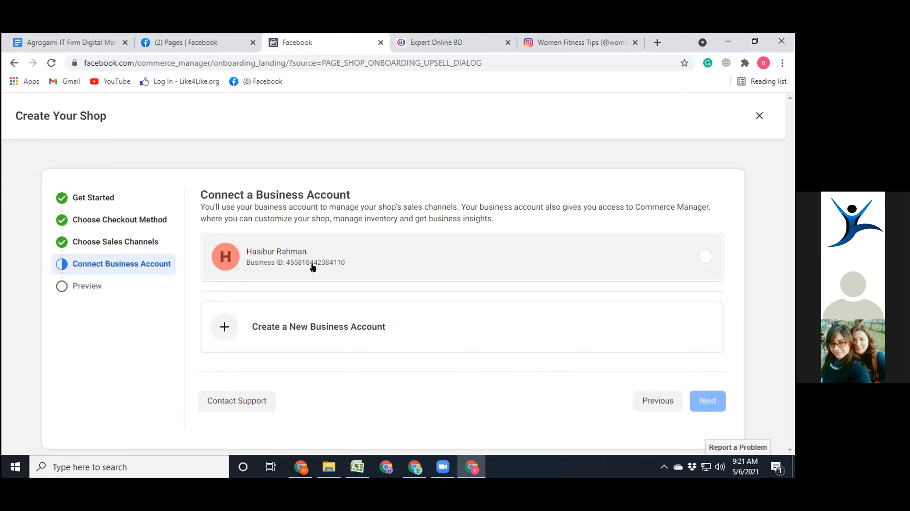
- Connect the existing business account to the shop and submit the business email address for confirmation
{"action": "left_click", "coordinate": [702, 254]}
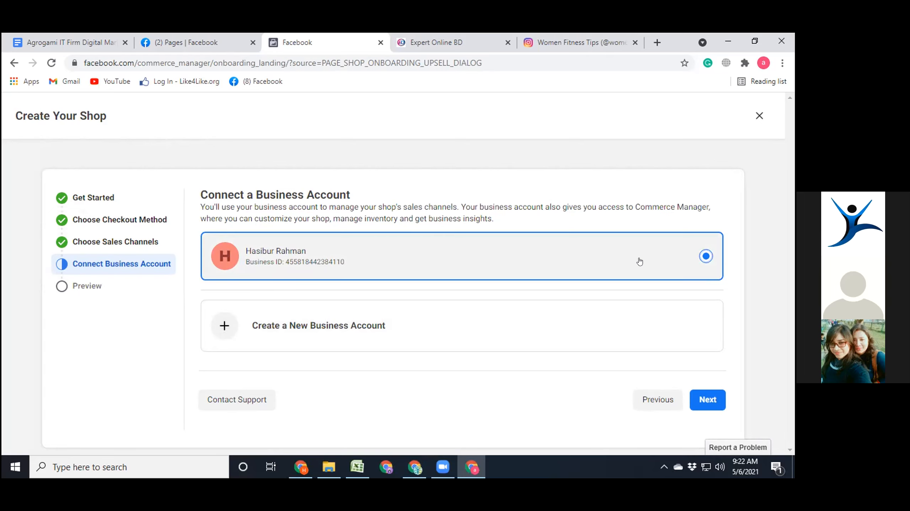
{"action": "left_click", "coordinate": [708, 399]}
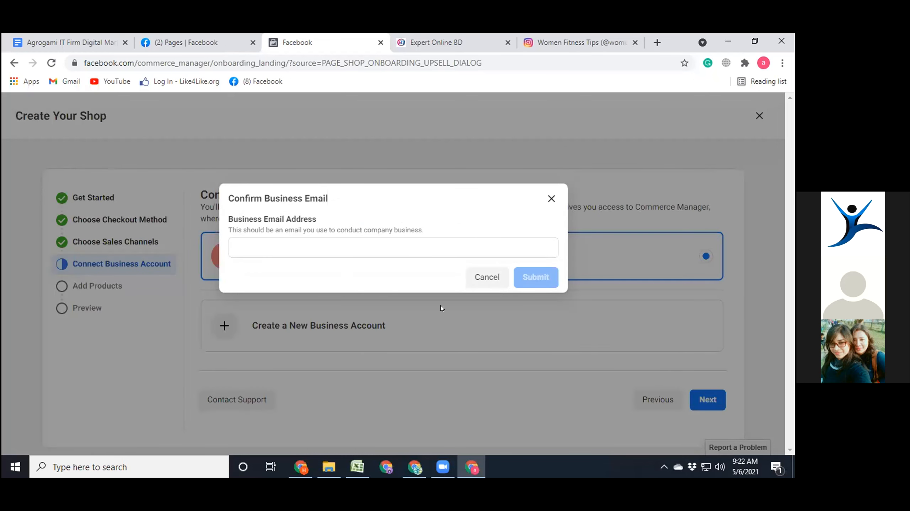
{"action": "left_click", "coordinate": [276, 241]}
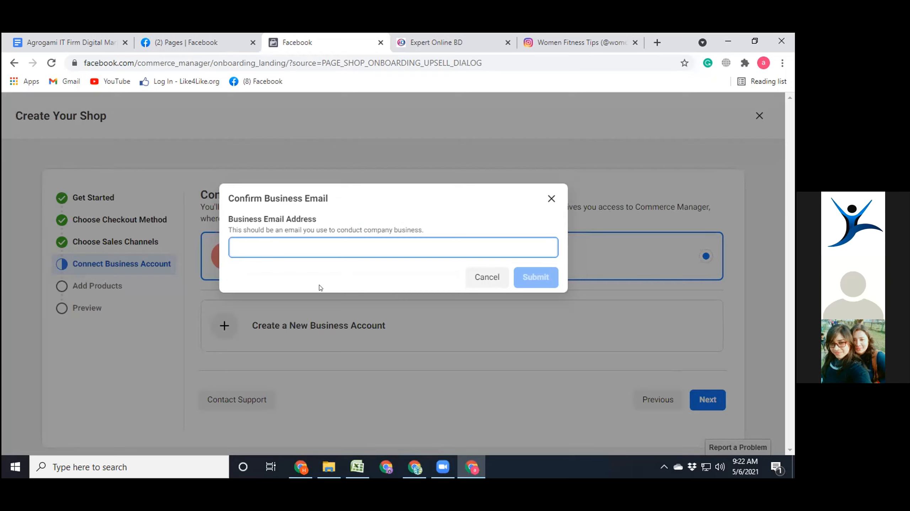
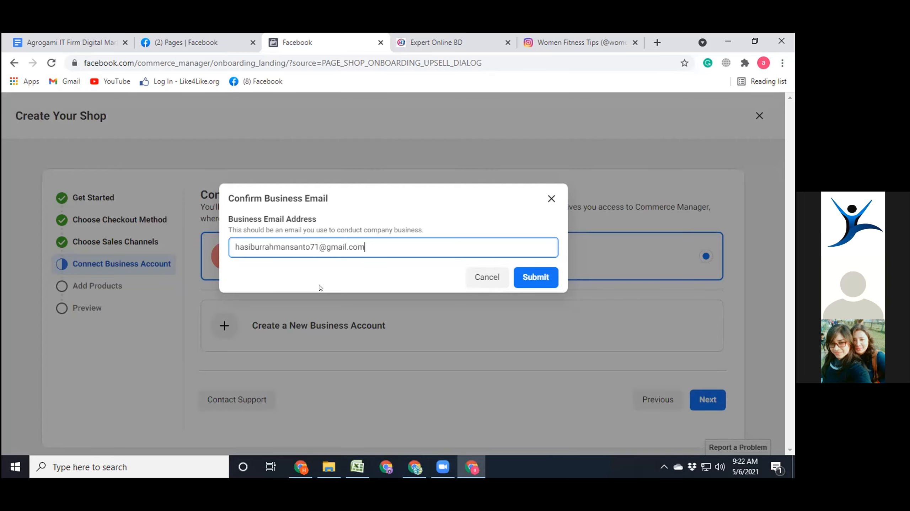
{"action": "left_click", "coordinate": [528, 273]}
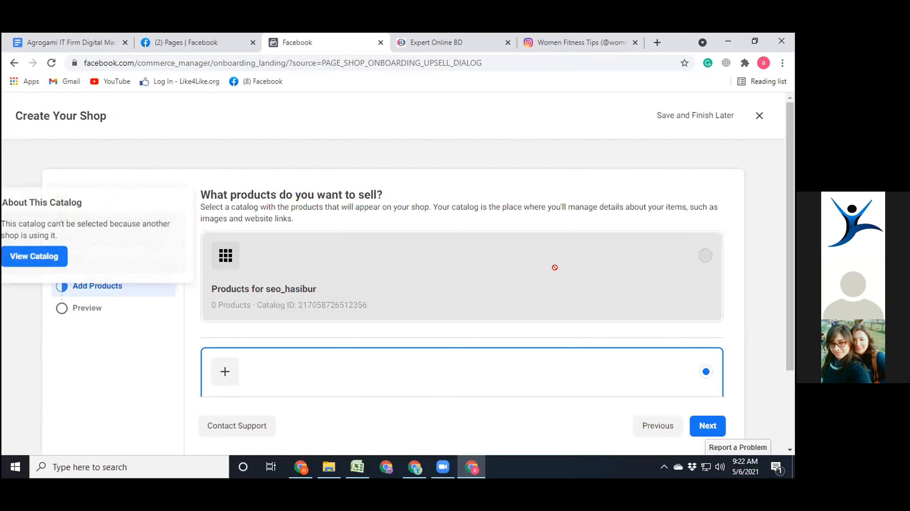
- Keep the option to create a new catalog for Health Solution under its suggested name and continue to the shop preview
{"action": "scroll", "coordinate": [556, 263], "scroll_direction": "down", "scroll_amount": 3}
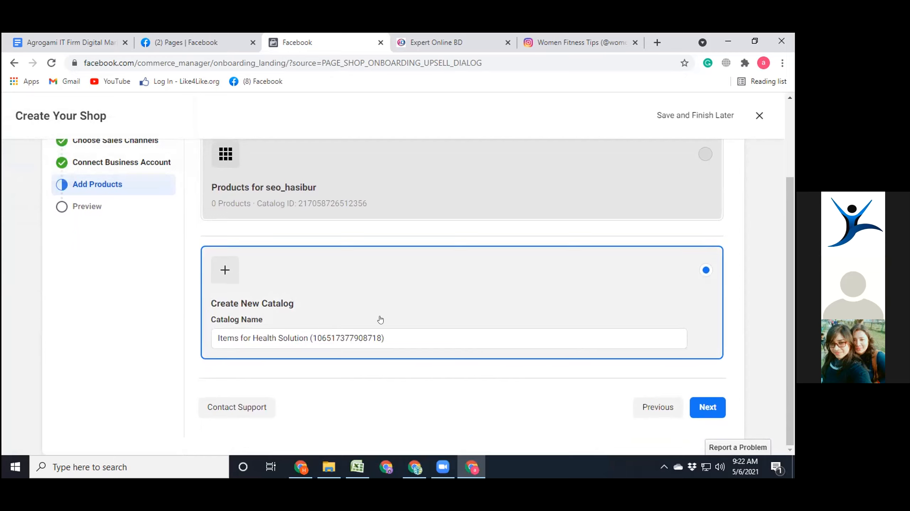
{"action": "scroll", "coordinate": [441, 308], "scroll_direction": "up", "scroll_amount": 3}
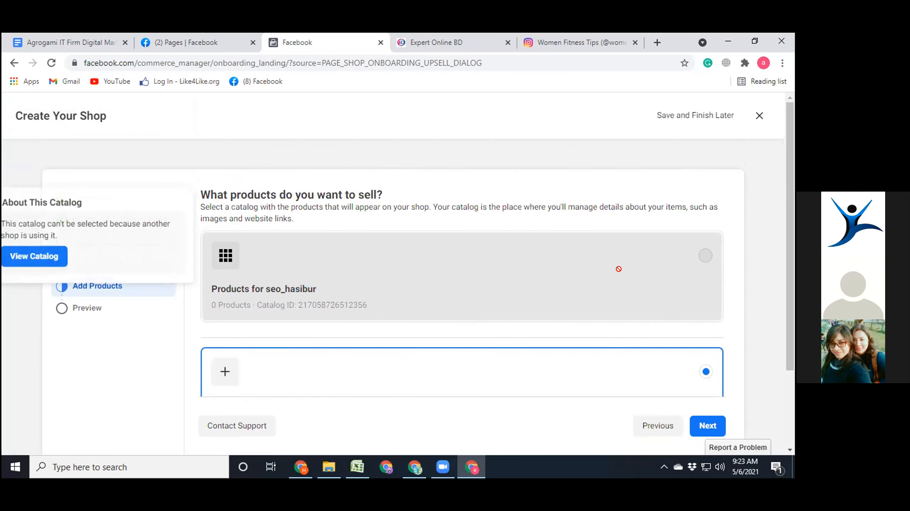
{"action": "scroll", "coordinate": [594, 283], "scroll_direction": "down", "scroll_amount": 3}
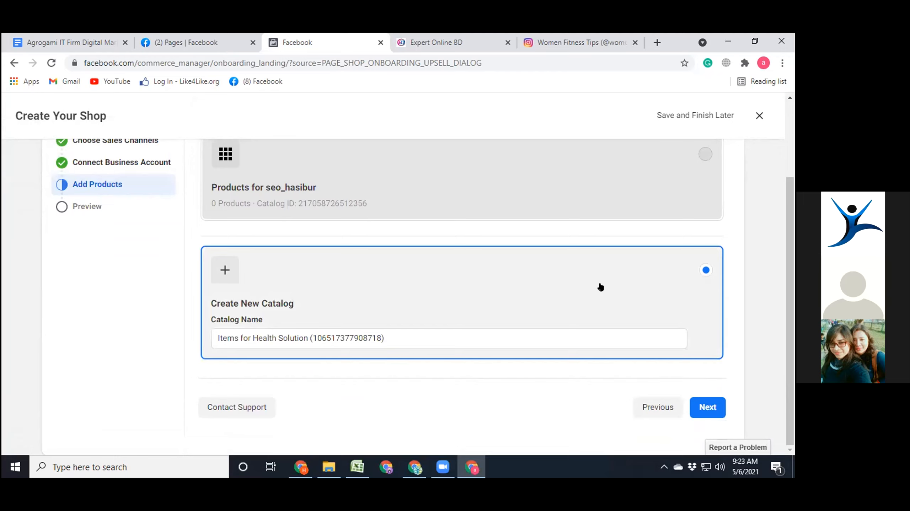
{"action": "mouse_move", "coordinate": [501, 166]}
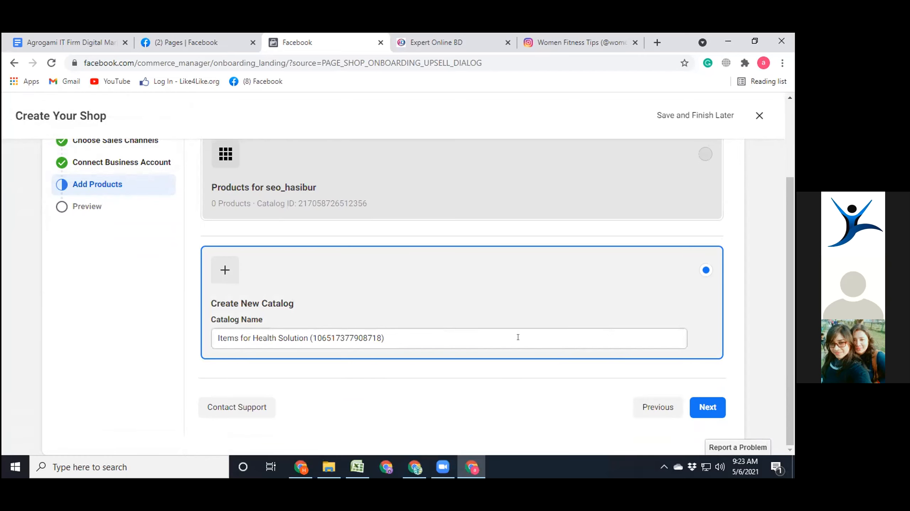
{"action": "left_click", "coordinate": [700, 404]}
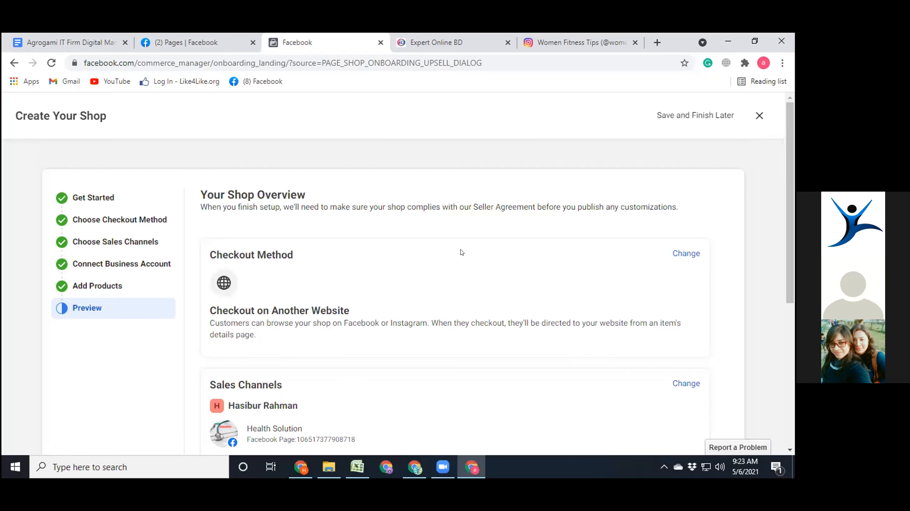
- Review the shop overview, then agree to the Seller Agreement and finish the shop setup
{"action": "scroll", "coordinate": [461, 252], "scroll_direction": "down", "scroll_amount": 3}
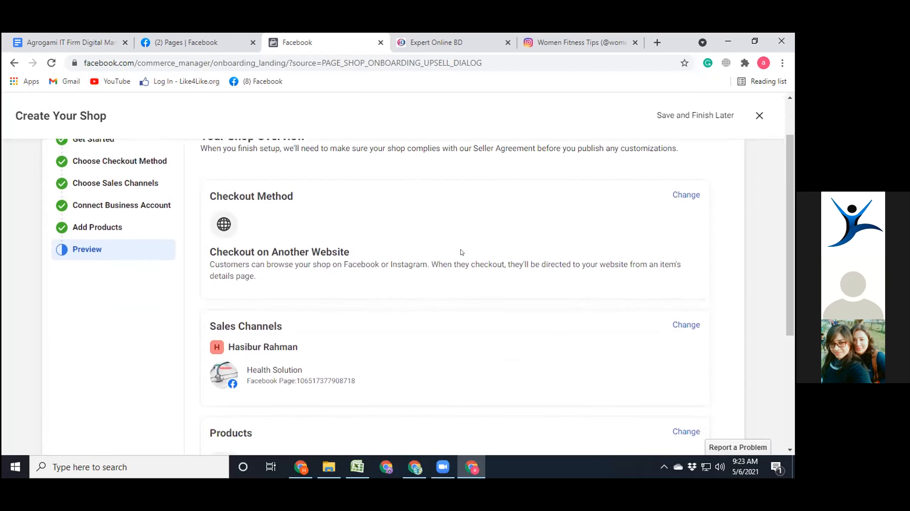
{"action": "scroll", "coordinate": [461, 252], "scroll_direction": "down", "scroll_amount": 4}
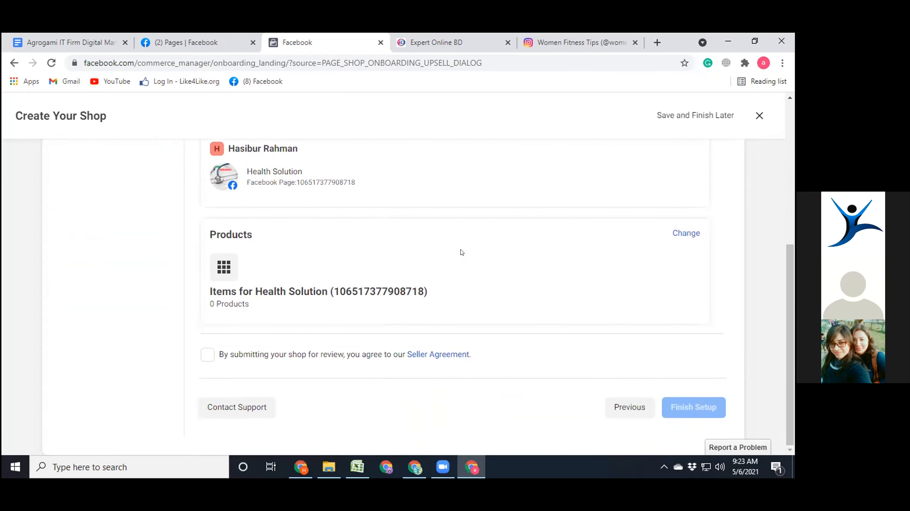
{"action": "scroll", "coordinate": [468, 281], "scroll_direction": "up", "scroll_amount": 7}
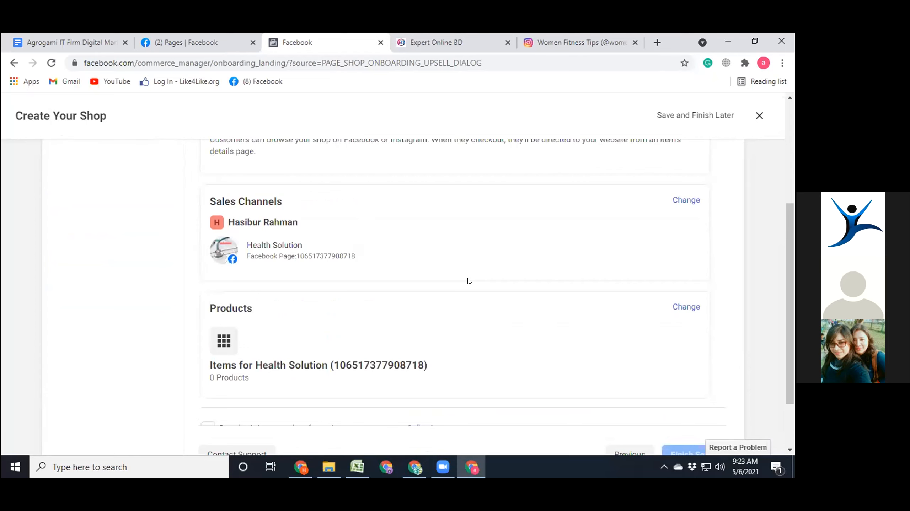
{"action": "scroll", "coordinate": [474, 275], "scroll_direction": "up", "scroll_amount": 1}
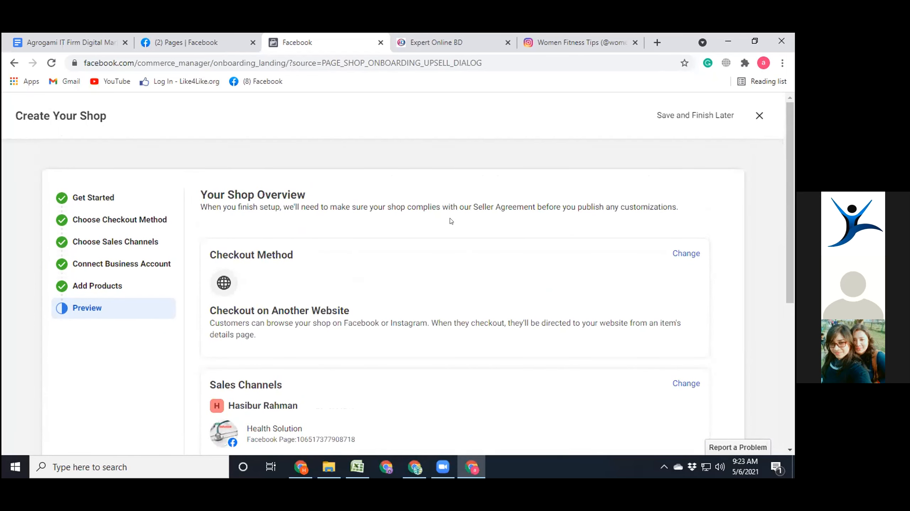
{"action": "scroll", "coordinate": [367, 291], "scroll_direction": "down", "scroll_amount": 5}
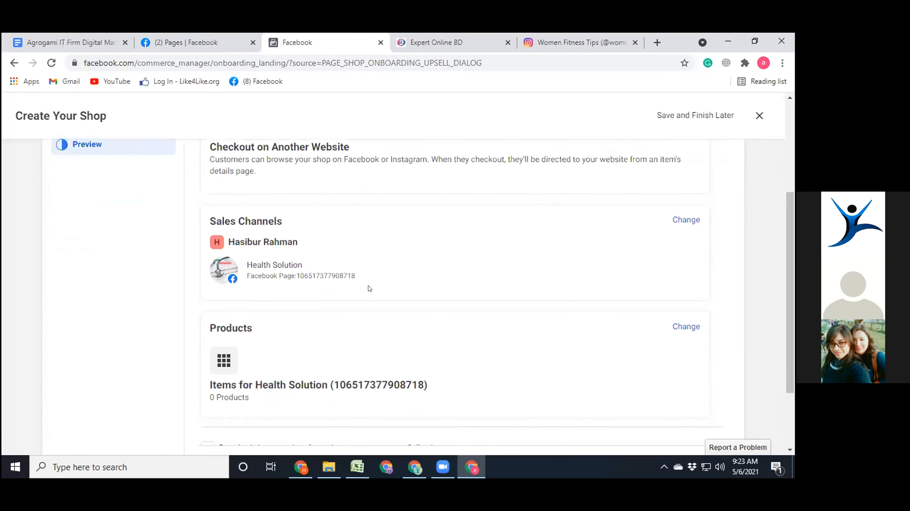
{"action": "scroll", "coordinate": [377, 278], "scroll_direction": "down", "scroll_amount": 3}
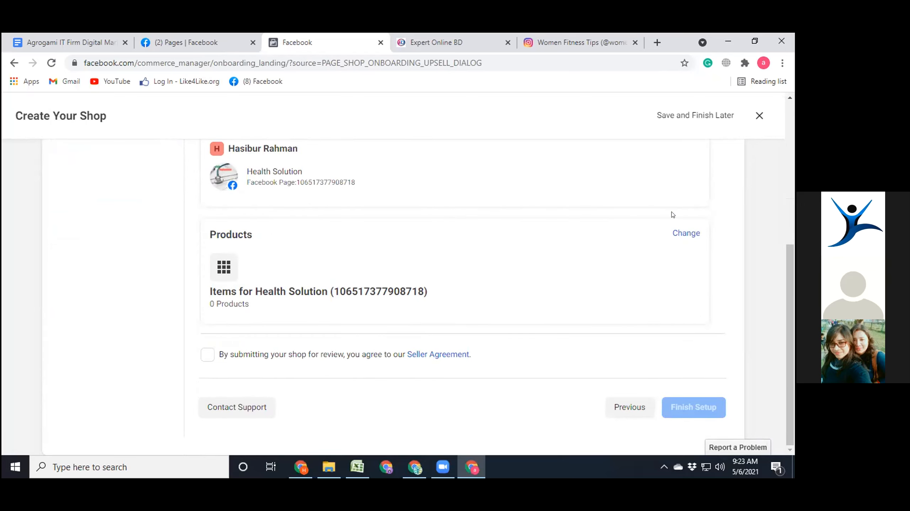
{"action": "left_click", "coordinate": [203, 355]}
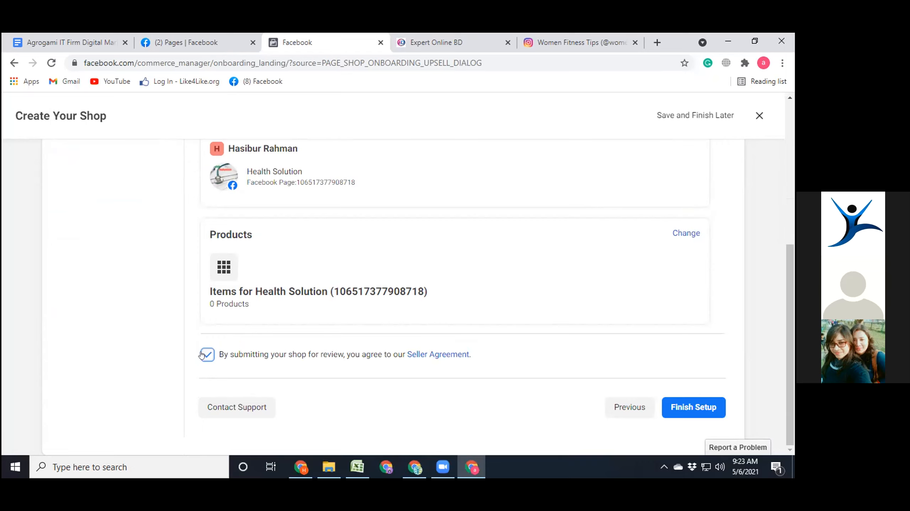
{"action": "left_click", "coordinate": [692, 408]}
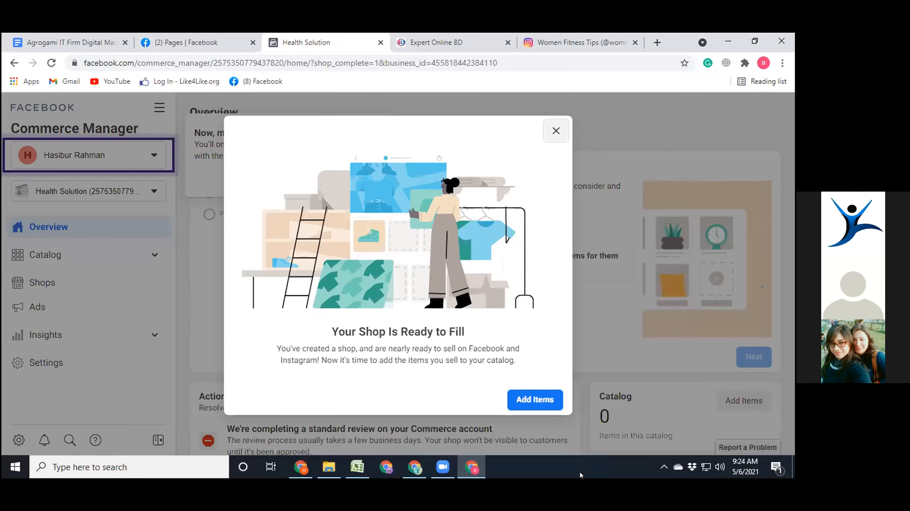
- Start adding one item to the Health Solution catalog and look over the fields of its basic information form
{"action": "left_click", "coordinate": [536, 400]}
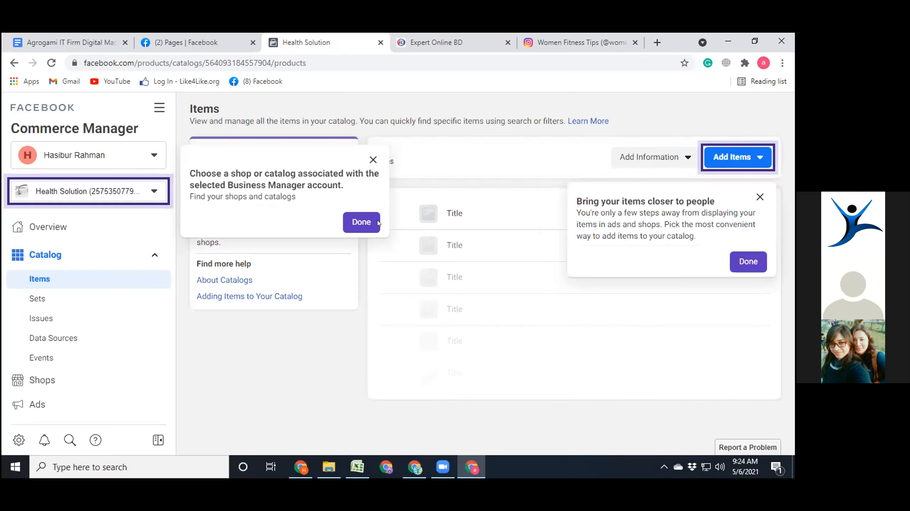
{"action": "left_click", "coordinate": [359, 222]}
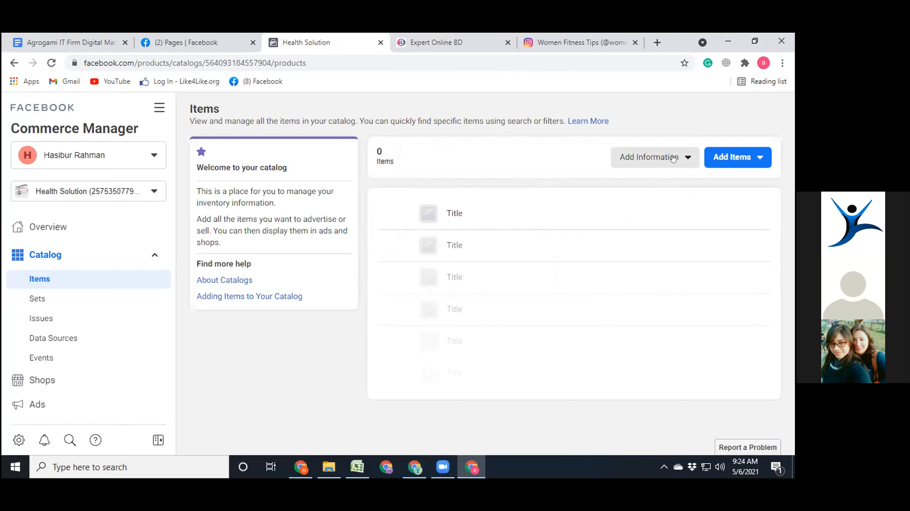
{"action": "left_click", "coordinate": [732, 158]}
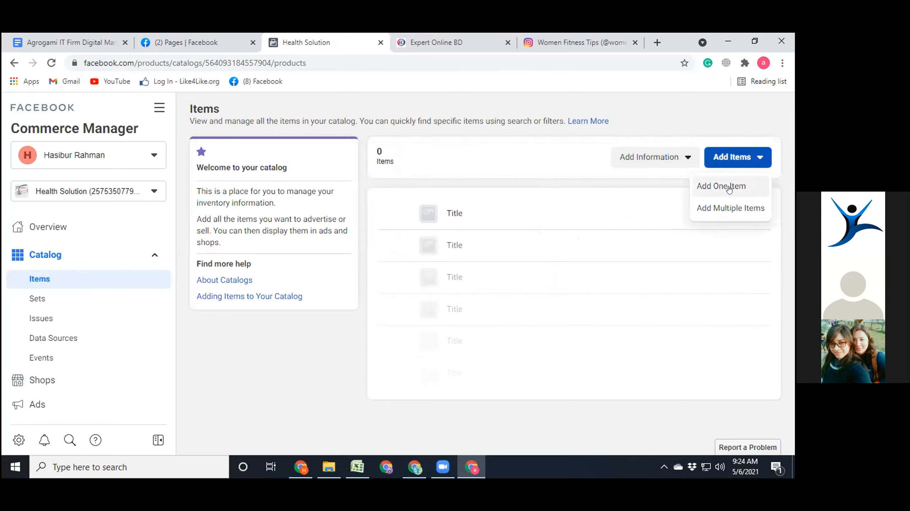
{"action": "left_click", "coordinate": [705, 186]}
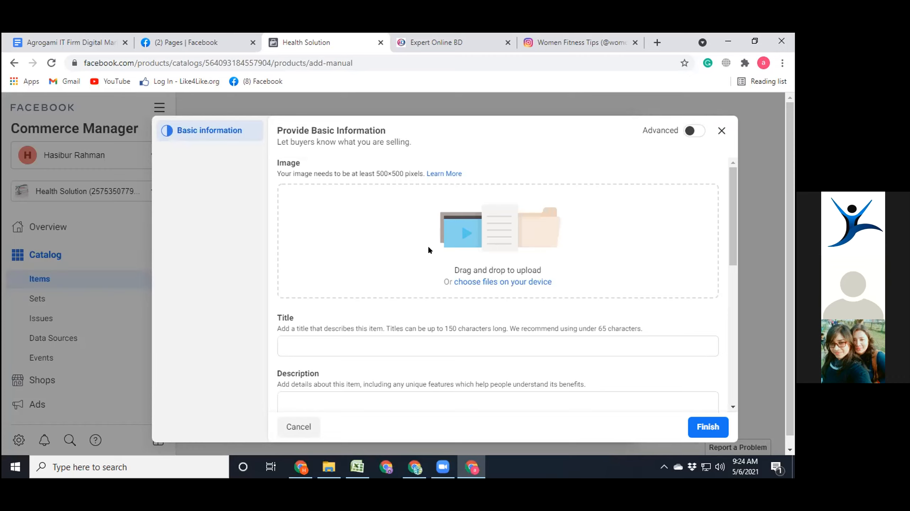
{"action": "scroll", "coordinate": [415, 247], "scroll_direction": "down", "scroll_amount": 10}
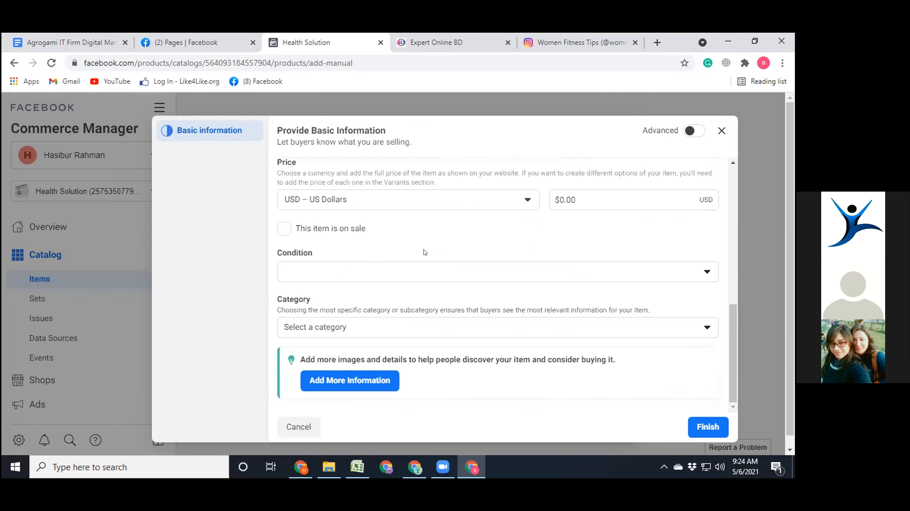
{"action": "scroll", "coordinate": [424, 252], "scroll_direction": "up", "scroll_amount": 10}
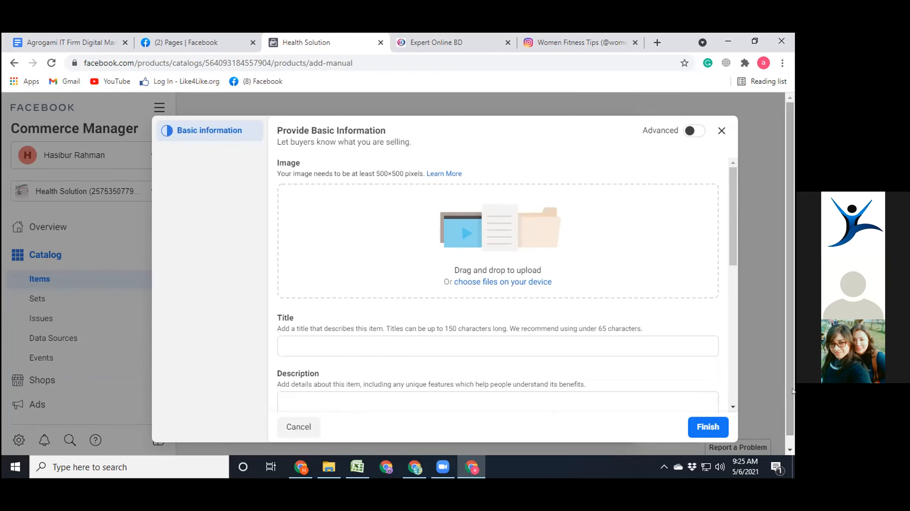
- Switch to the other Chrome window, search Alibaba.com for "Wetloss" and look through the listed products
{"action": "left_click", "coordinate": [414, 467]}
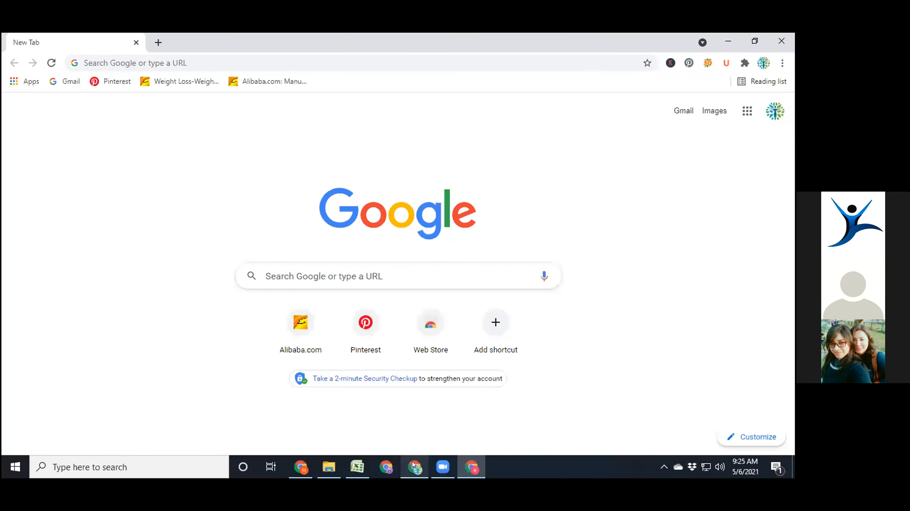
{"action": "type", "text": "Wet"}
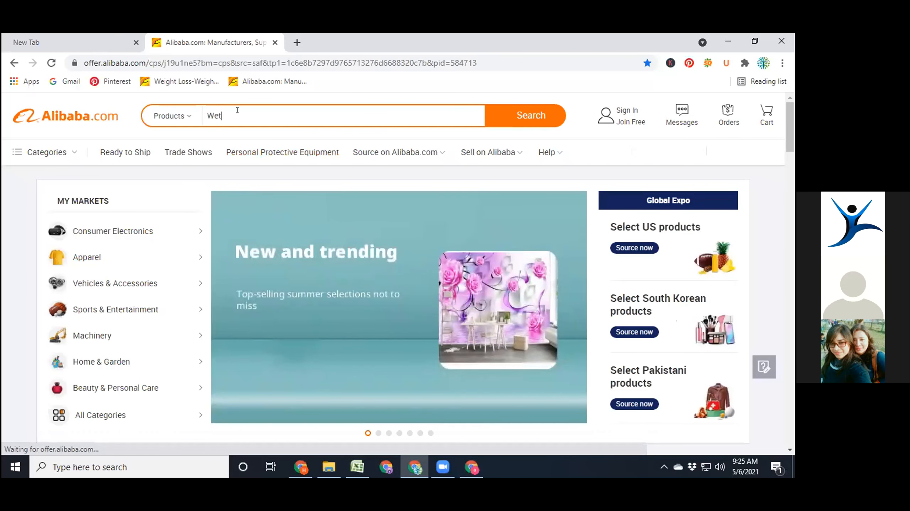
{"action": "type", "text": "loss"}
{"action": "key", "text": "Return"}
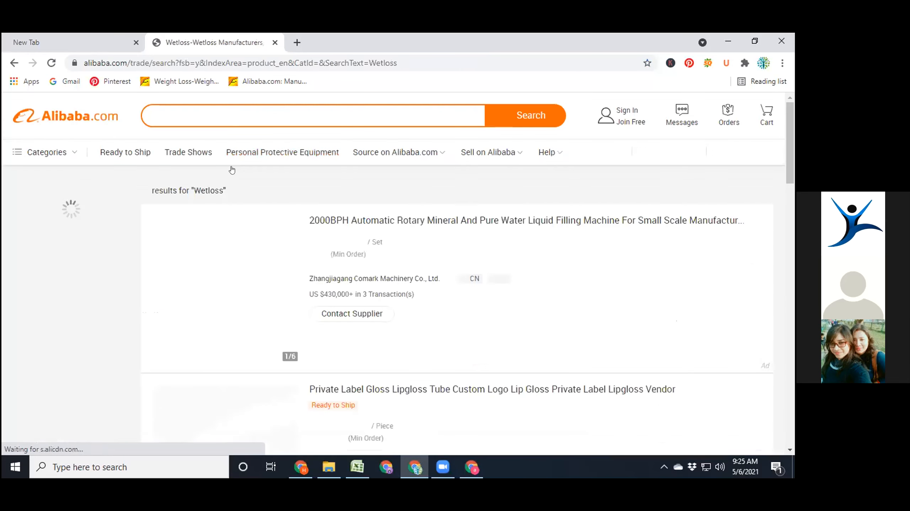
{"action": "scroll", "coordinate": [297, 286], "scroll_direction": "down", "scroll_amount": 1}
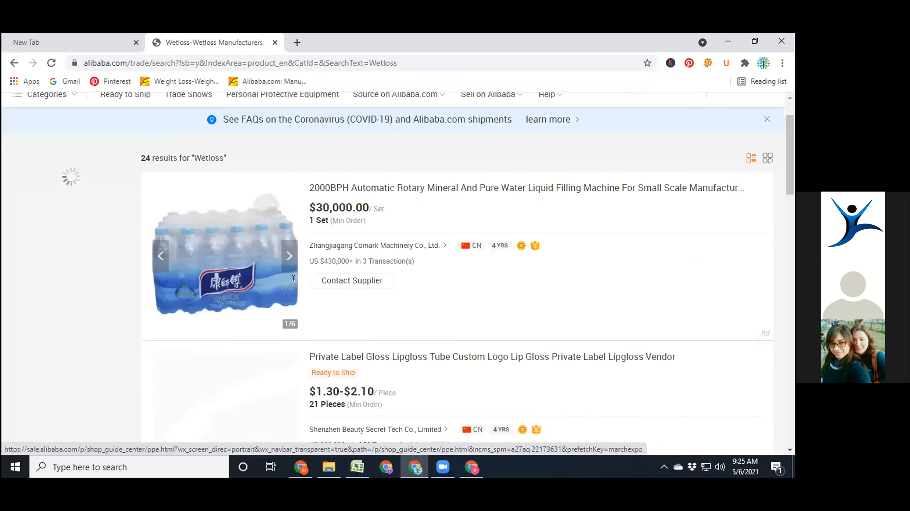
{"action": "scroll", "coordinate": [293, 282], "scroll_direction": "down", "scroll_amount": 3}
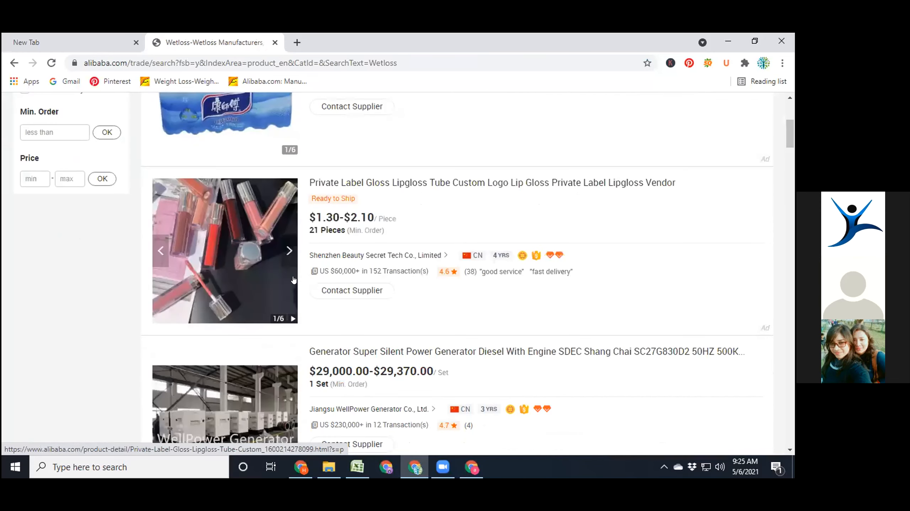
{"action": "scroll", "coordinate": [294, 278], "scroll_direction": "down", "scroll_amount": 4}
{"action": "scroll", "coordinate": [250, 215], "scroll_direction": "up", "scroll_amount": 8}
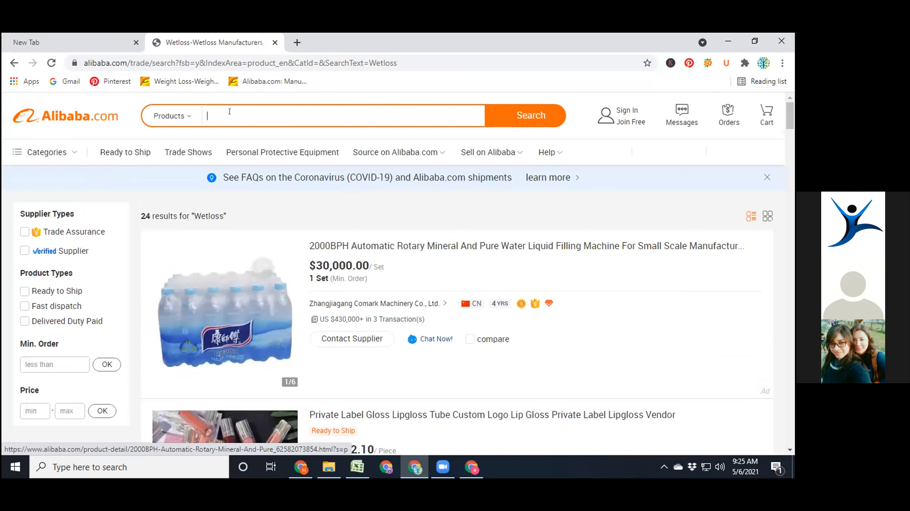
- Search Alibaba.com for "Weight Loss"
{"action": "type", "text": "W"}
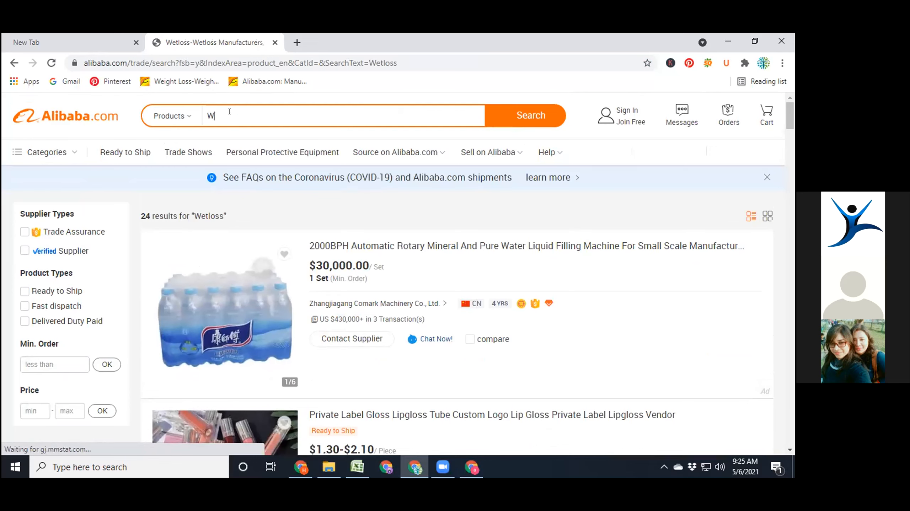
{"action": "type", "text": "etlossight"}
{"action": "key", "text": "BackSpace"}
{"action": "key", "text": "BackSpace"}
{"action": "key", "text": "BackSpace"}
{"action": "key", "text": "BackSpace"}
{"action": "key", "text": "BackSpace"}
{"action": "key", "text": "BackSpace"}
{"action": "key", "text": "BackSpace"}
{"action": "key", "text": "BackSpace"}
{"action": "key", "text": "BackSpace"}
{"action": "key", "text": "BackSpace"}
{"action": "key", "text": "BackSpace"}
{"action": "type", "text": "W"}
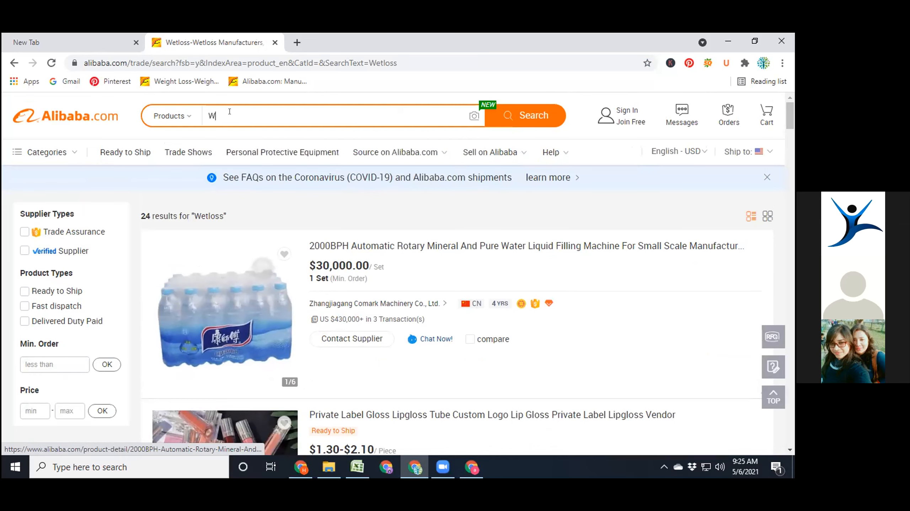
{"action": "type", "text": "eight "}
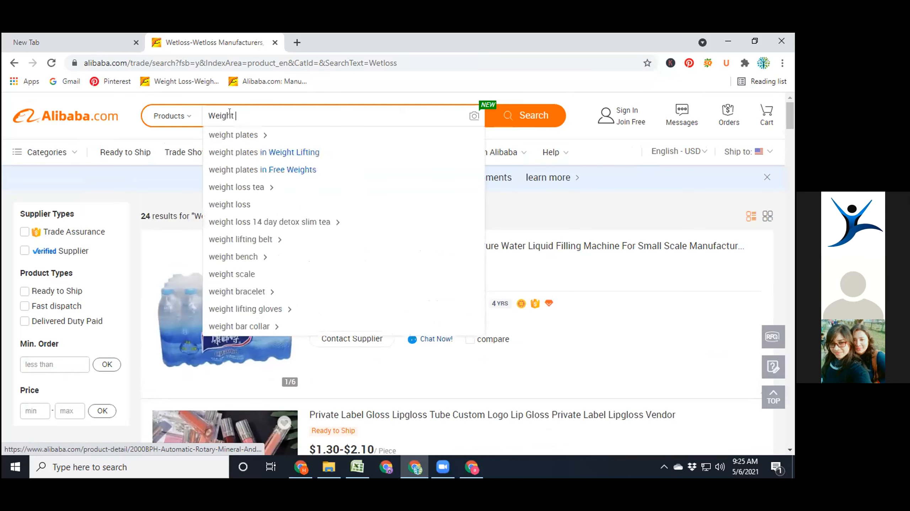
{"action": "type", "text": "Loss"}
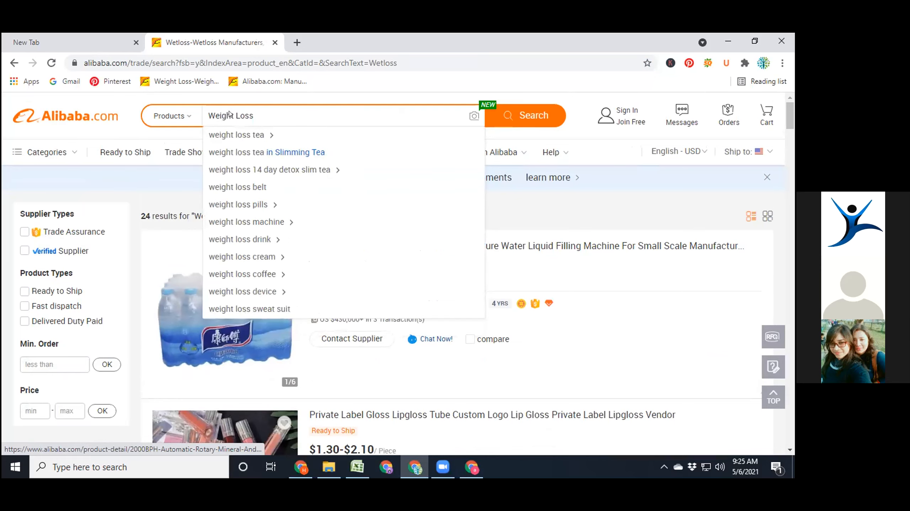
{"action": "key", "text": "Return"}
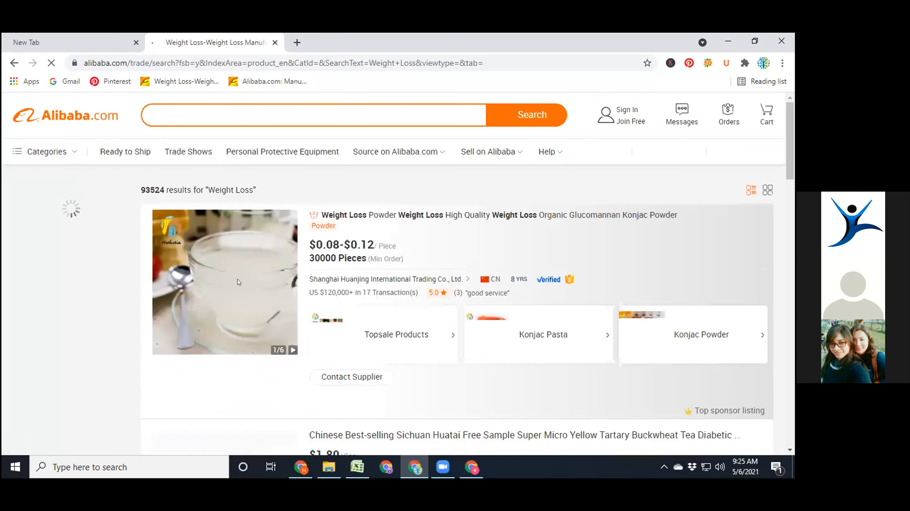
- Look through the weight-loss results and open the Tartary Buckwheat Diabete Tea listing in a new tab
{"action": "scroll", "coordinate": [304, 296], "scroll_direction": "down", "scroll_amount": 5}
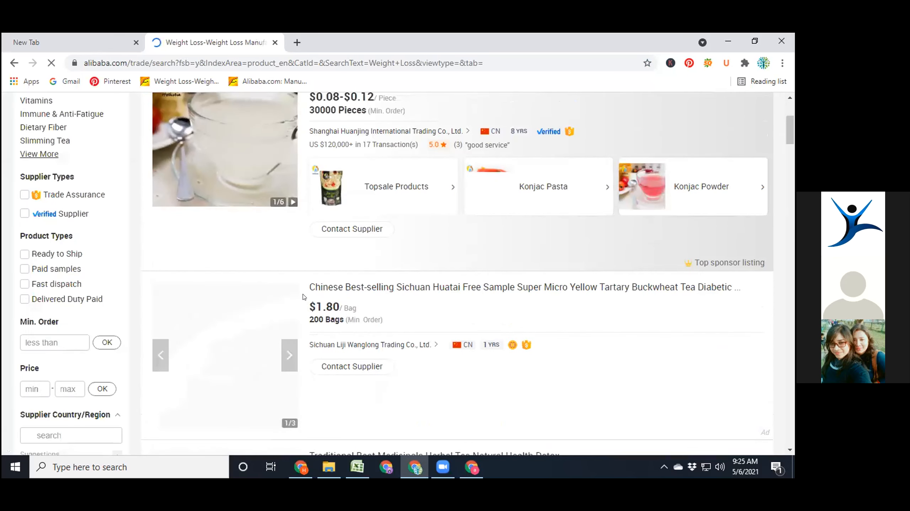
{"action": "scroll", "coordinate": [305, 297], "scroll_direction": "down", "scroll_amount": 5}
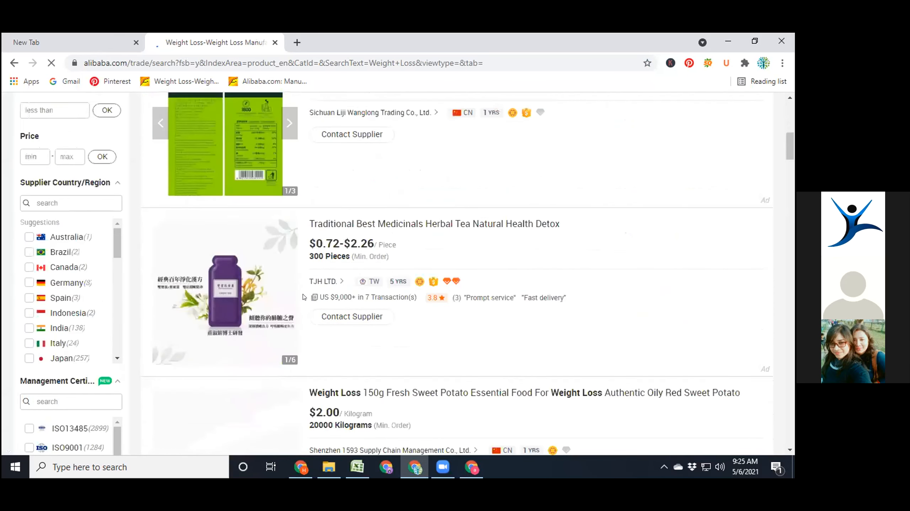
{"action": "scroll", "coordinate": [304, 296], "scroll_direction": "down", "scroll_amount": 6}
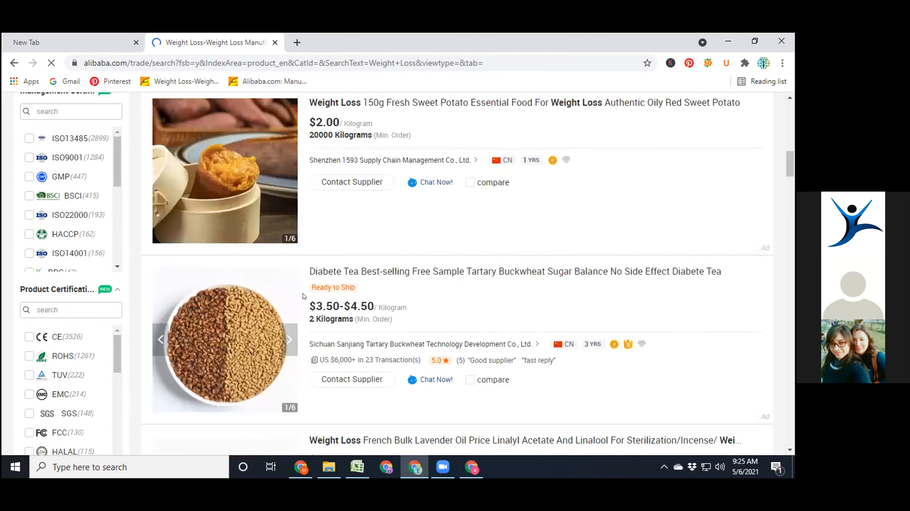
{"action": "scroll", "coordinate": [304, 296], "scroll_direction": "up", "scroll_amount": 2}
{"action": "scroll", "coordinate": [221, 272], "scroll_direction": "down", "scroll_amount": 3}
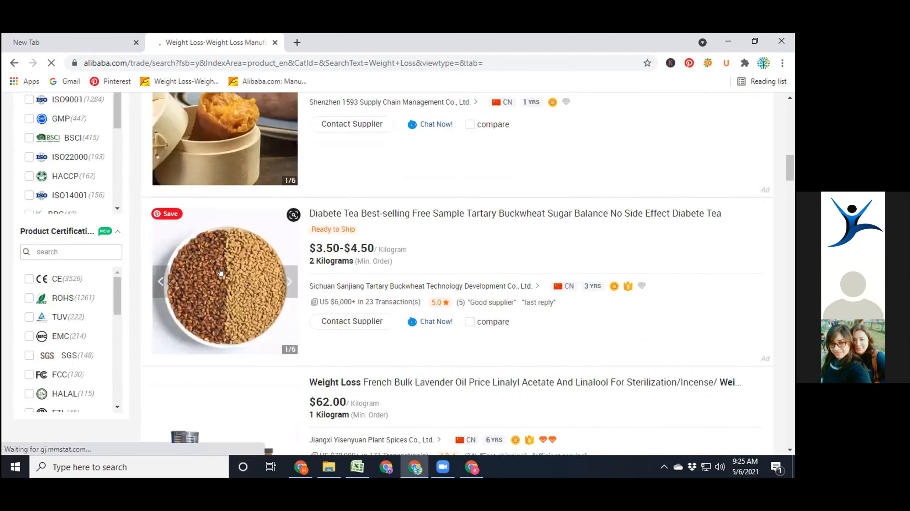
{"action": "right_click", "coordinate": [221, 272]}
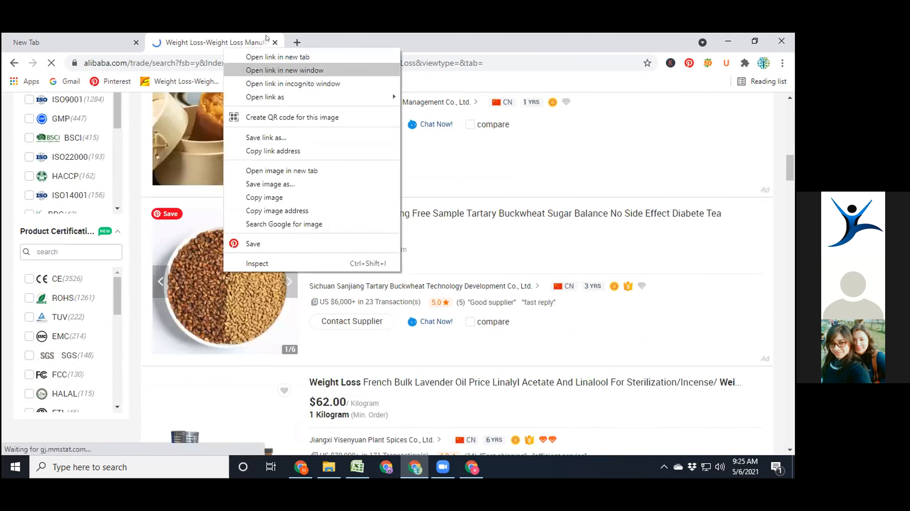
{"action": "left_click", "coordinate": [274, 56]}
{"action": "left_click", "coordinate": [340, 35]}
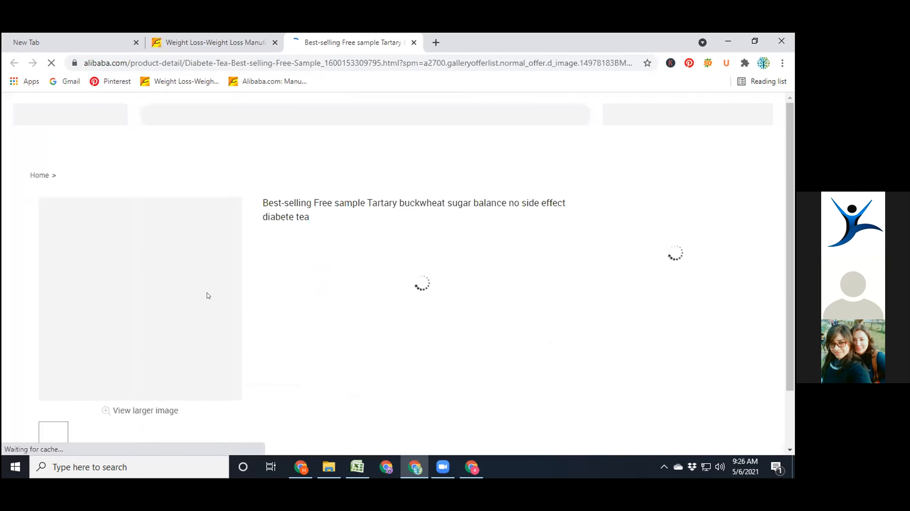
- Save the main tea product image as a JPEG in the Downloads folder under its suggested file name
{"action": "scroll", "coordinate": [129, 322], "scroll_direction": "down", "scroll_amount": 2}
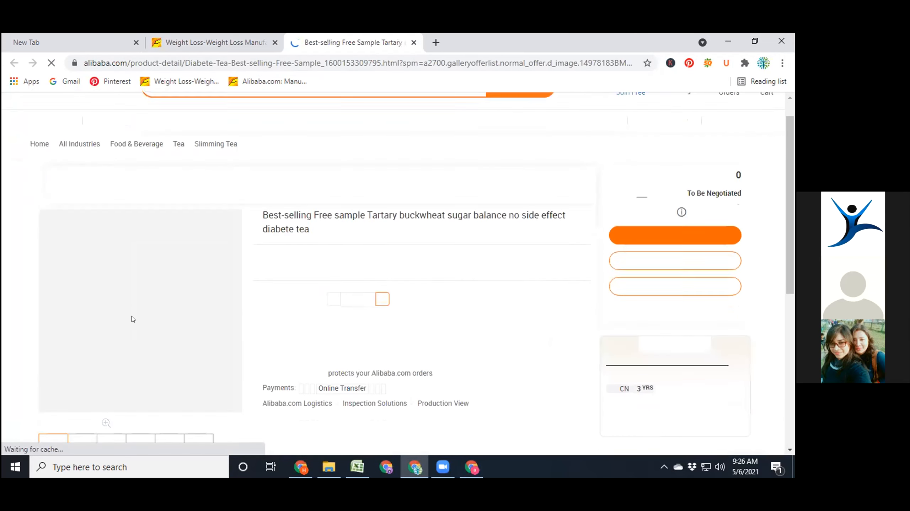
{"action": "right_click", "coordinate": [126, 240]}
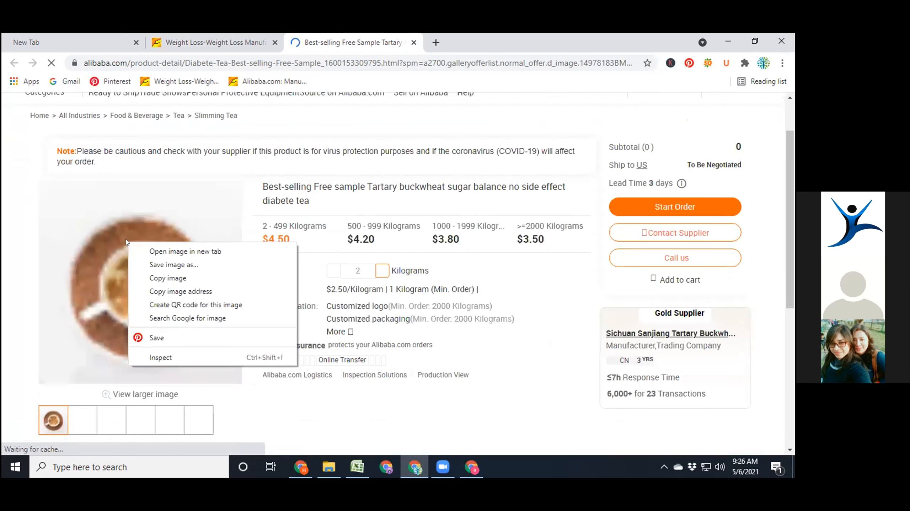
{"action": "left_click", "coordinate": [162, 265]}
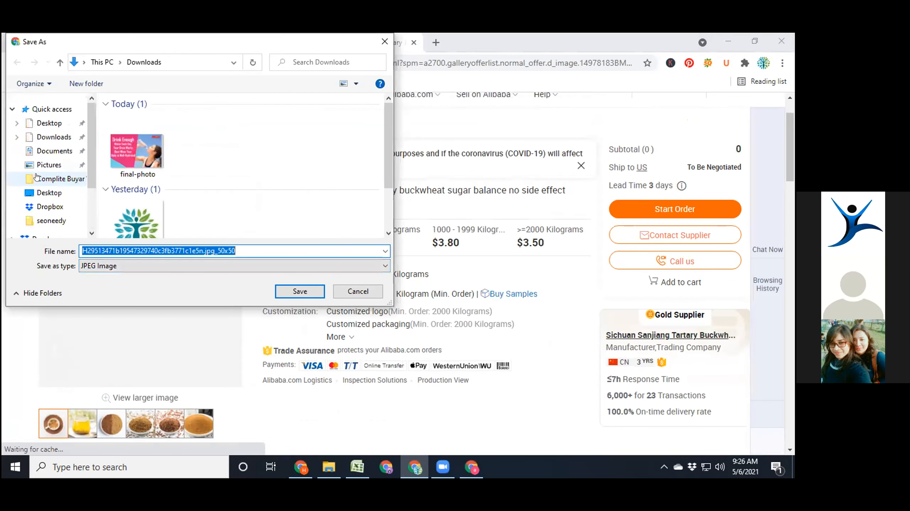
{"action": "left_click", "coordinate": [45, 138]}
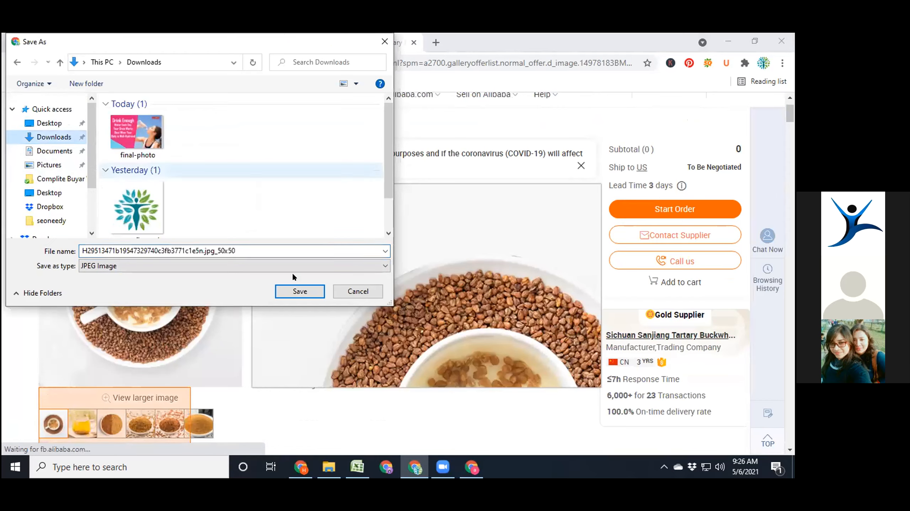
{"action": "left_click", "coordinate": [297, 290]}
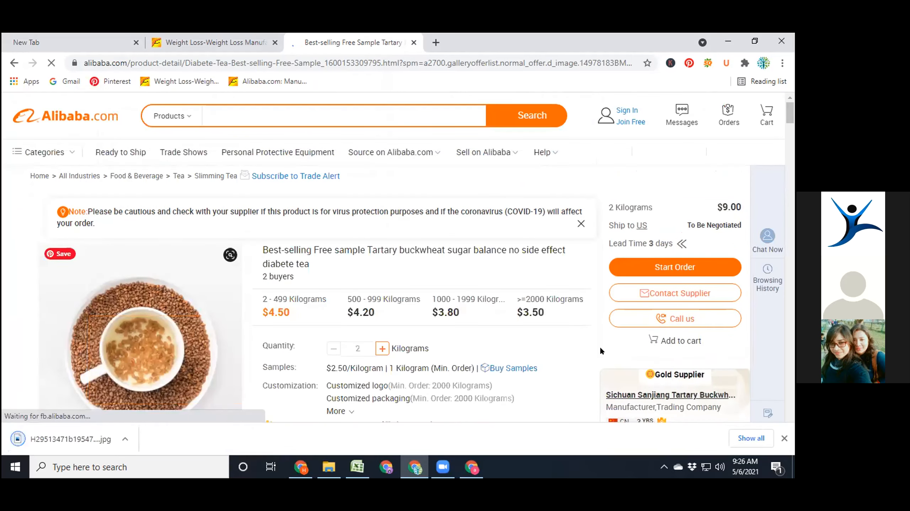
- Open the SEOquake page info for the tea listing and select the title text from "Best-selling Free Sample" through "Diabete Tea"
{"action": "right_click", "coordinate": [600, 348]}
{"action": "mouse_move", "coordinate": [600, 348]}
{"action": "left_click", "coordinate": [554, 344]}
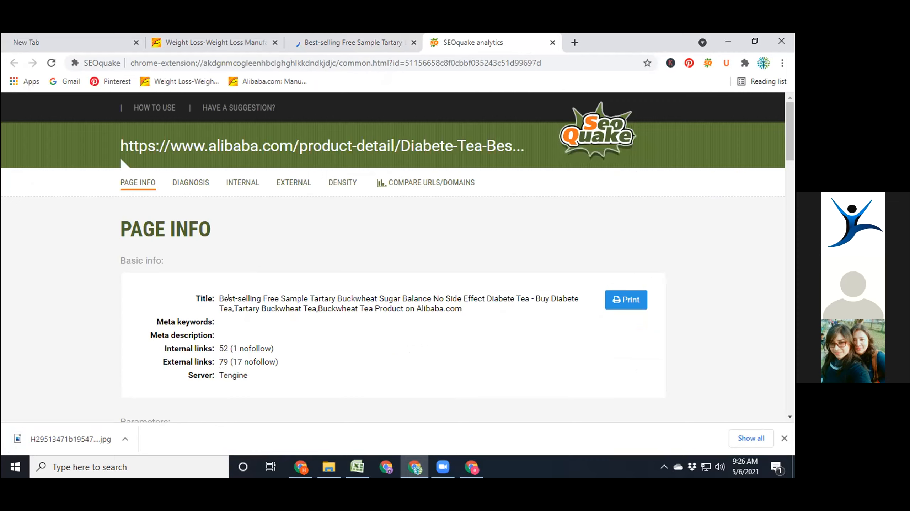
{"action": "left_click_drag", "start_coordinate": [219, 299], "coordinate": [529, 299]}
{"action": "key", "text": "ctrl+c"}
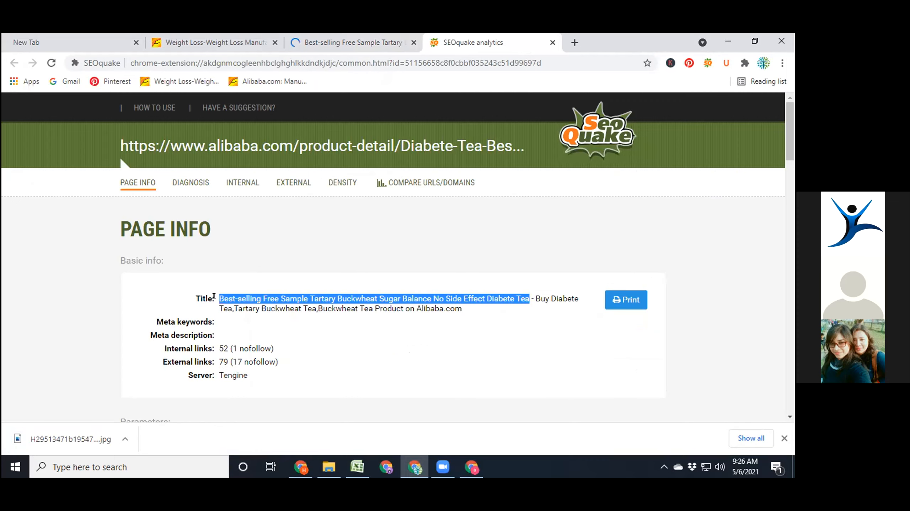
- Switch back to Commerce Manager and try to upload the saved 50x50 tea image as the new item's image
{"action": "key", "text": "alt+Tab"}
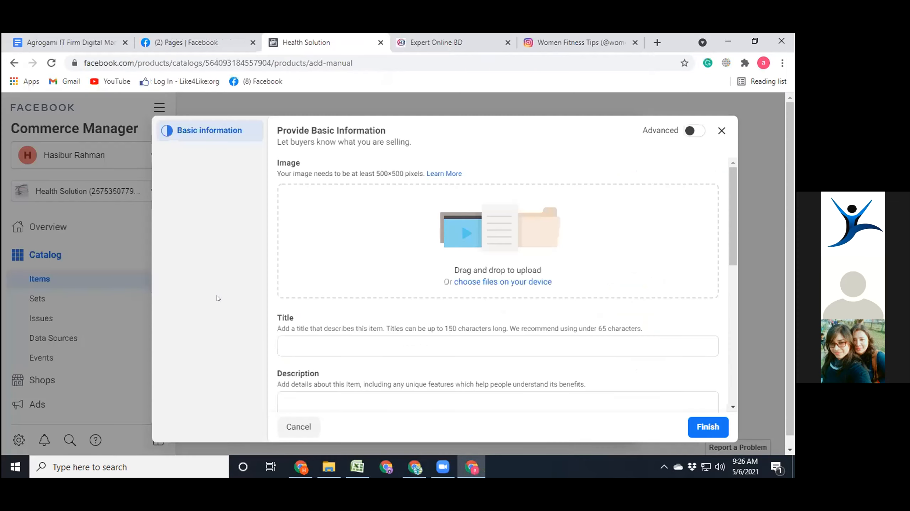
{"action": "scroll", "coordinate": [481, 225], "scroll_direction": "down", "scroll_amount": 2}
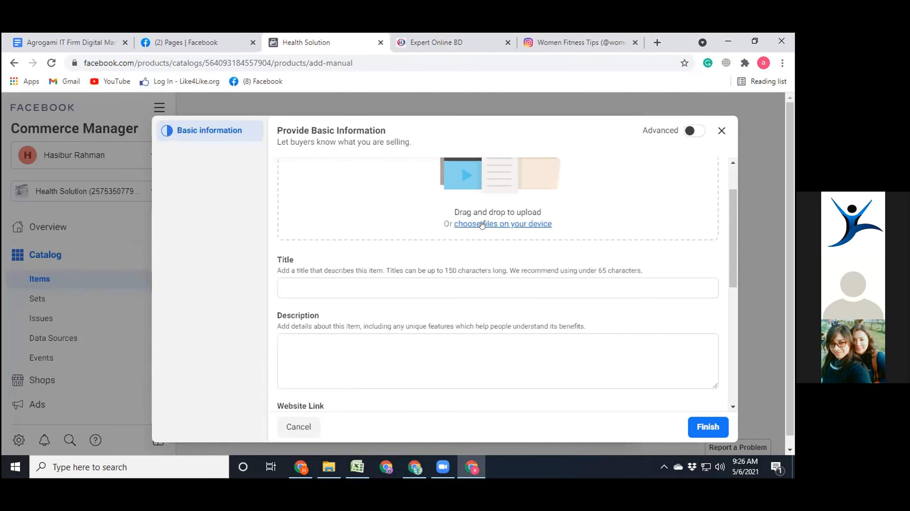
{"action": "left_click", "coordinate": [487, 223]}
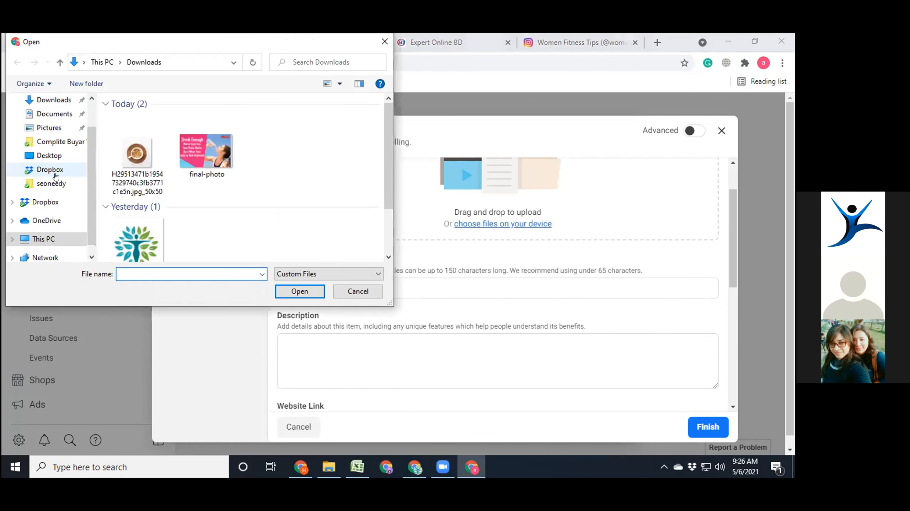
{"action": "scroll", "coordinate": [52, 139], "scroll_direction": "up", "scroll_amount": 1}
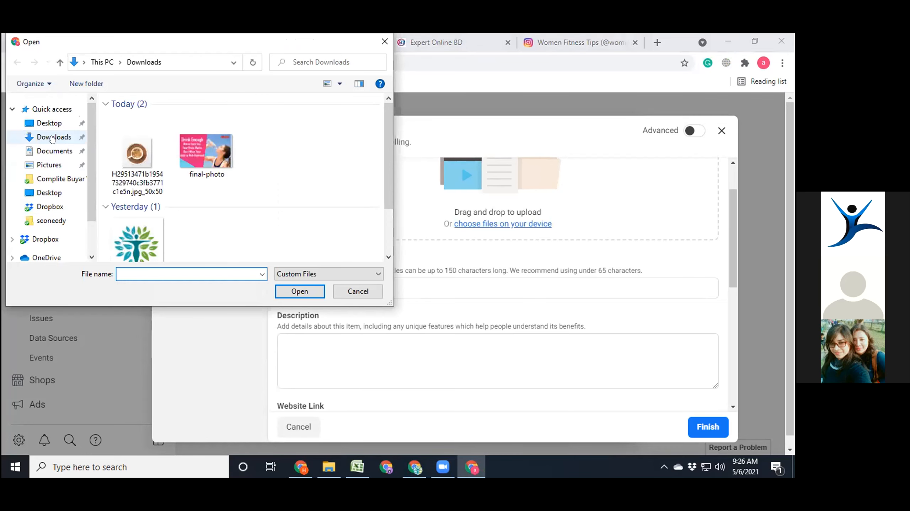
{"action": "left_click", "coordinate": [161, 147]}
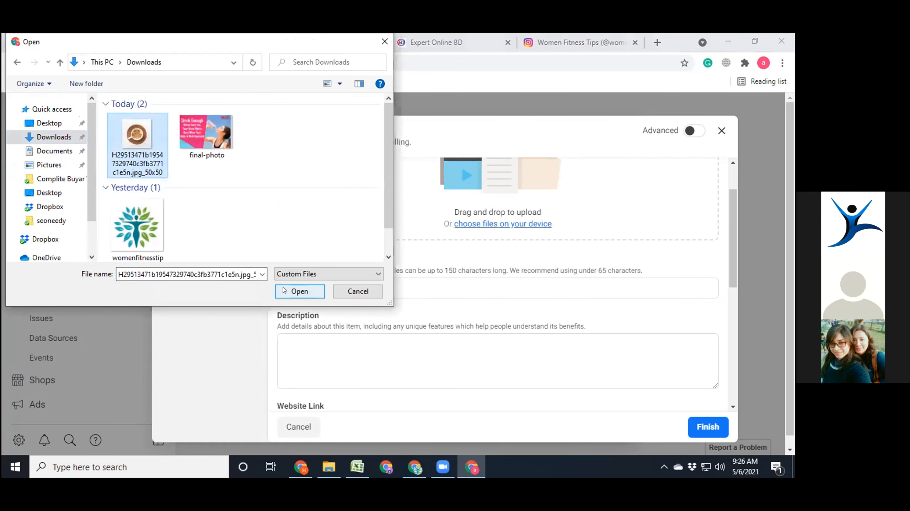
{"action": "left_click", "coordinate": [284, 290]}
{"action": "scroll", "coordinate": [462, 310], "scroll_direction": "up", "scroll_amount": 1}
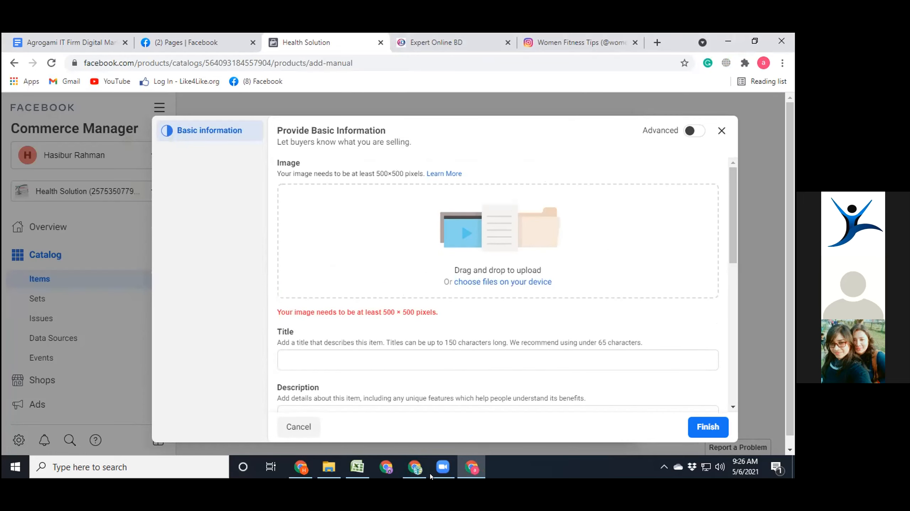
- Open the 50x50 tea image from the Downloads folder for editing in Paint
{"action": "left_click", "coordinate": [329, 466]}
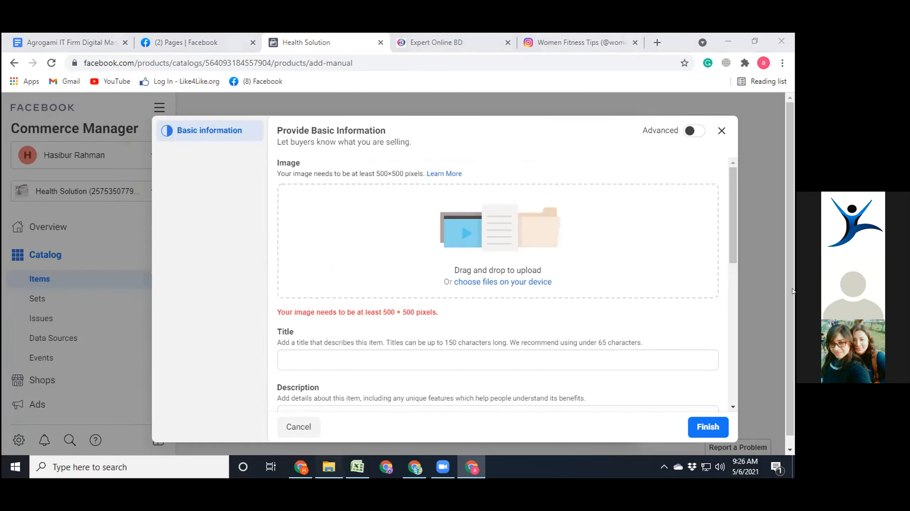
{"action": "left_click", "coordinate": [49, 128]}
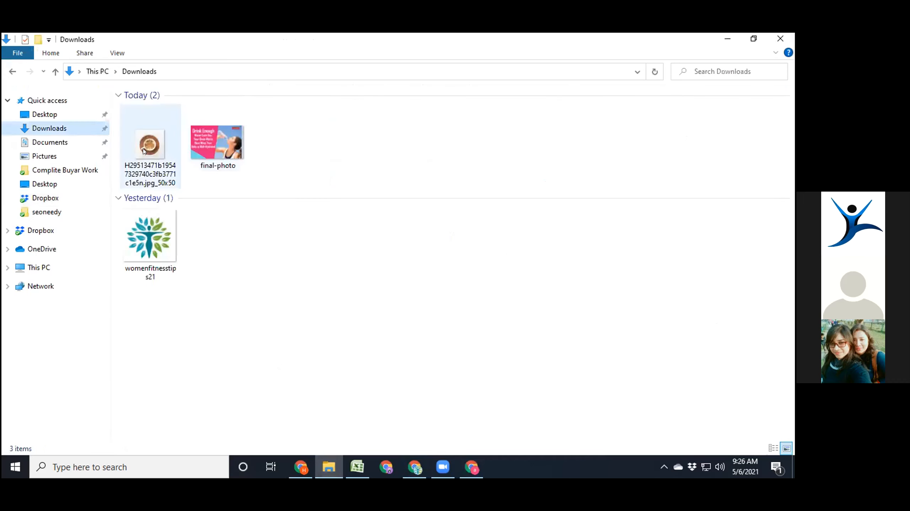
{"action": "left_click", "coordinate": [144, 151]}
{"action": "right_click", "coordinate": [144, 150]}
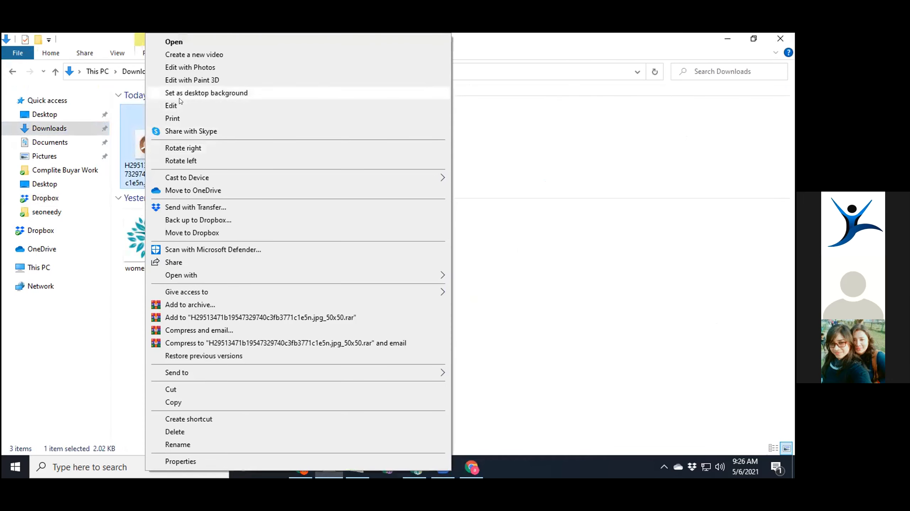
{"action": "left_click", "coordinate": [178, 103]}
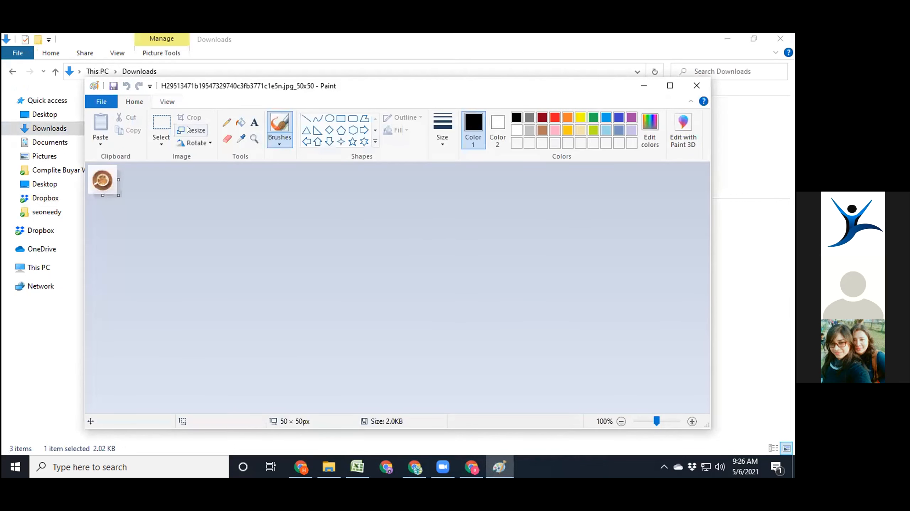
- Try to enlarge the 50x50 tea image to 500 by 500 pixels with the aspect ratio unlocked
{"action": "left_click", "coordinate": [190, 129]}
{"action": "left_click", "coordinate": [212, 172]}
{"action": "left_click", "coordinate": [127, 237]}
{"action": "left_click", "coordinate": [230, 189]}
{"action": "type", "text": "00"}
{"action": "left_click", "coordinate": [230, 215]}
{"action": "type", "text": "0"}
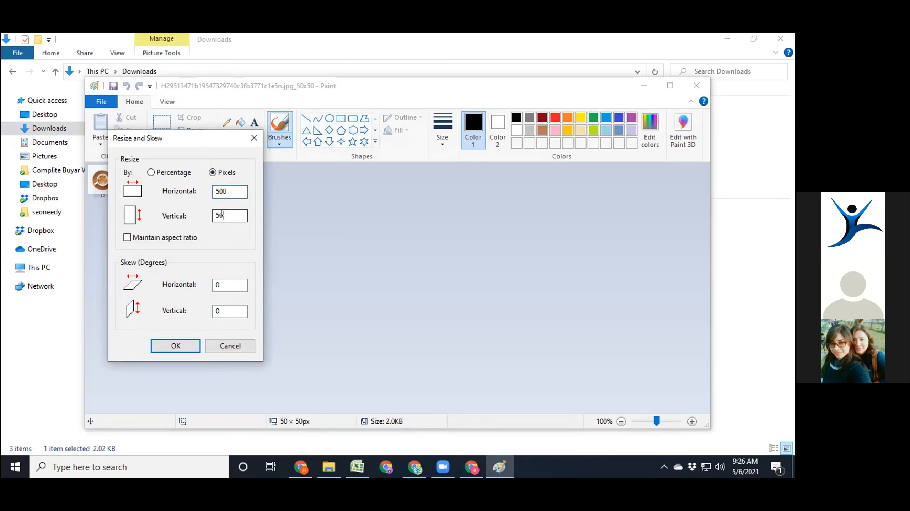
{"action": "left_click", "coordinate": [175, 346]}
- Resize the larger tea image, file 1, to 500 by 500 pixels in Paint, save it and close Paint
{"action": "scroll", "coordinate": [273, 260], "scroll_direction": "down", "scroll_amount": 3}
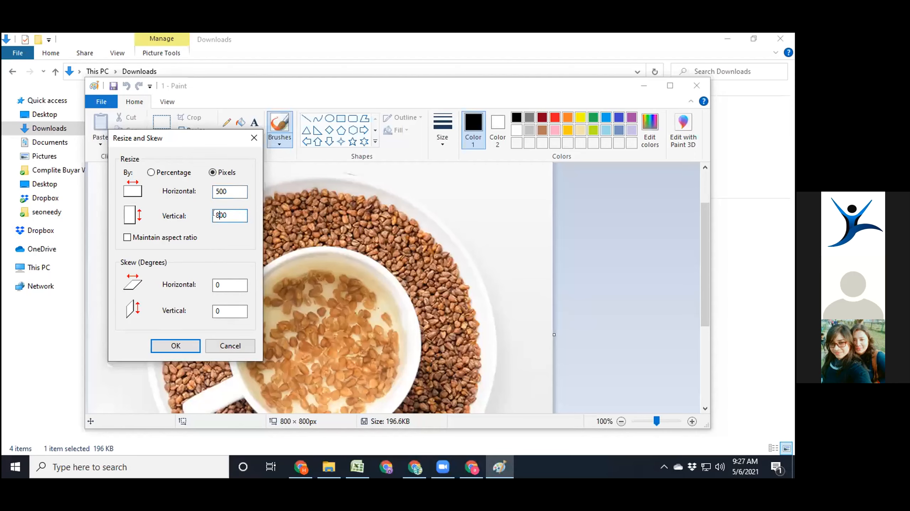
{"action": "type", "text": "00"}
{"action": "left_click", "coordinate": [183, 343]}
{"action": "left_click", "coordinate": [113, 86]}
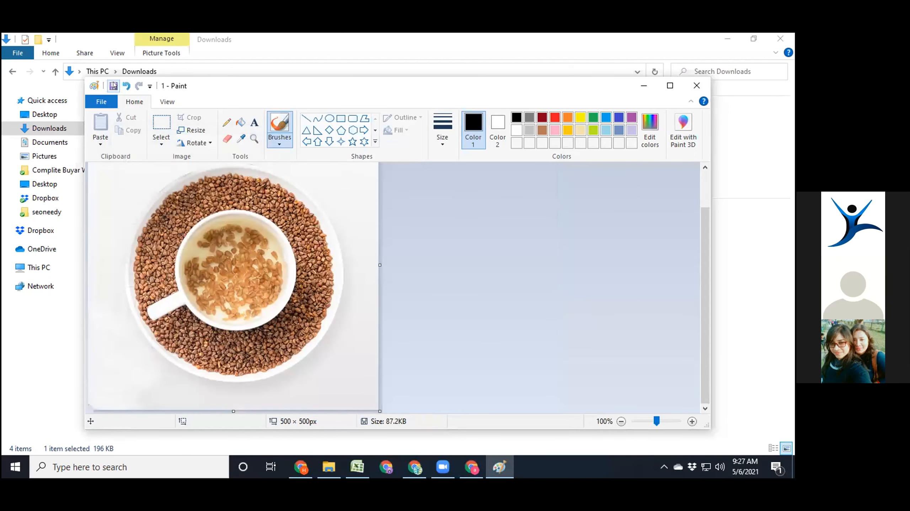
{"action": "left_click", "coordinate": [696, 85]}
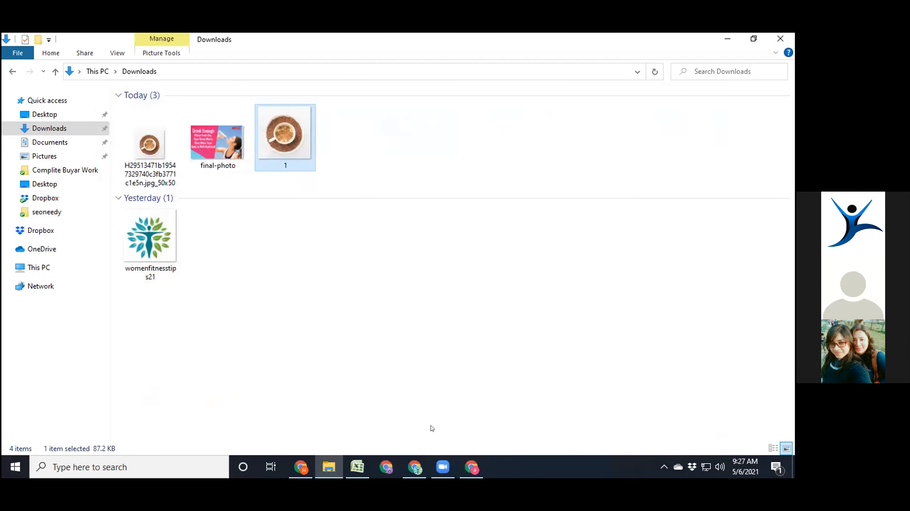
- Return to Commerce Manager, upload file 1 from Downloads as the item's image and activate the item's title field
{"action": "left_click", "coordinate": [471, 467]}
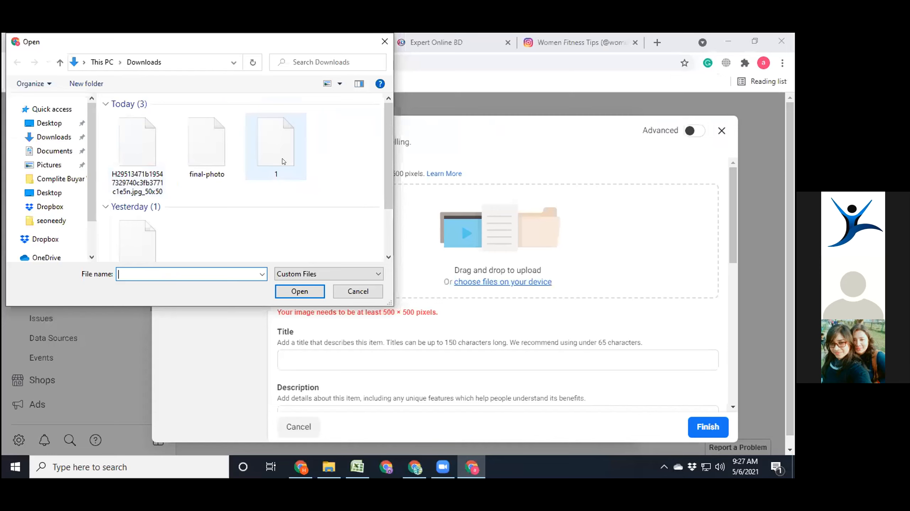
{"action": "left_click", "coordinate": [275, 151]}
{"action": "left_click", "coordinate": [307, 294]}
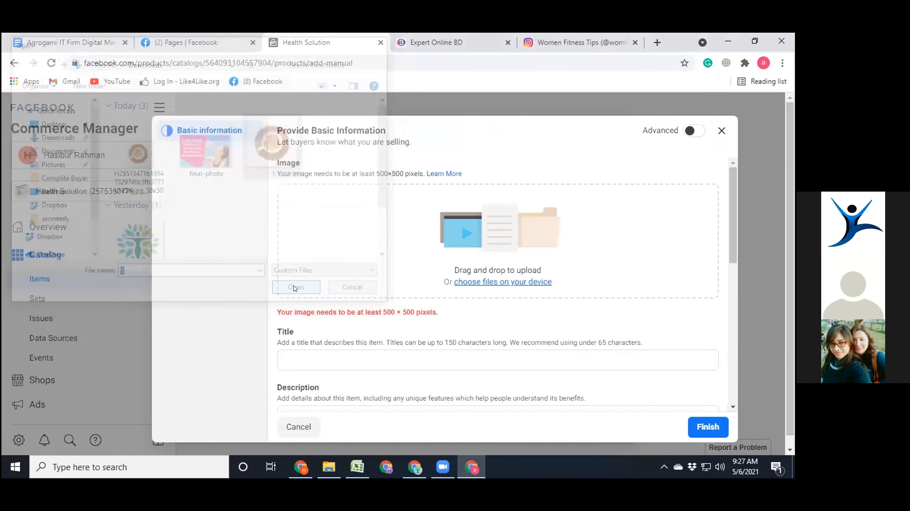
{"action": "left_click", "coordinate": [323, 281]}
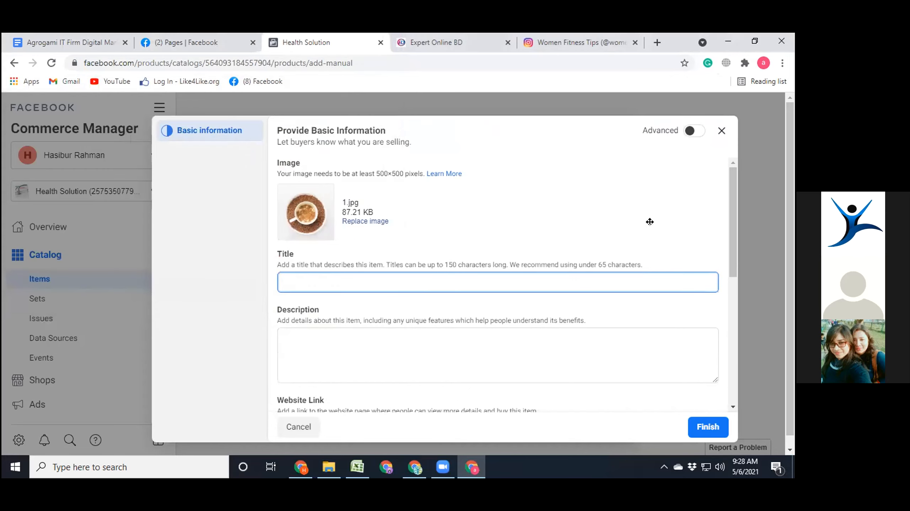
- Set the item's title to "Best-selling Free Sample Tartary Buckwheat Sugar Balance No Side Effect Diabete Tea", the text copied from the SEOquake page
{"action": "key", "text": "alt+Tab"}
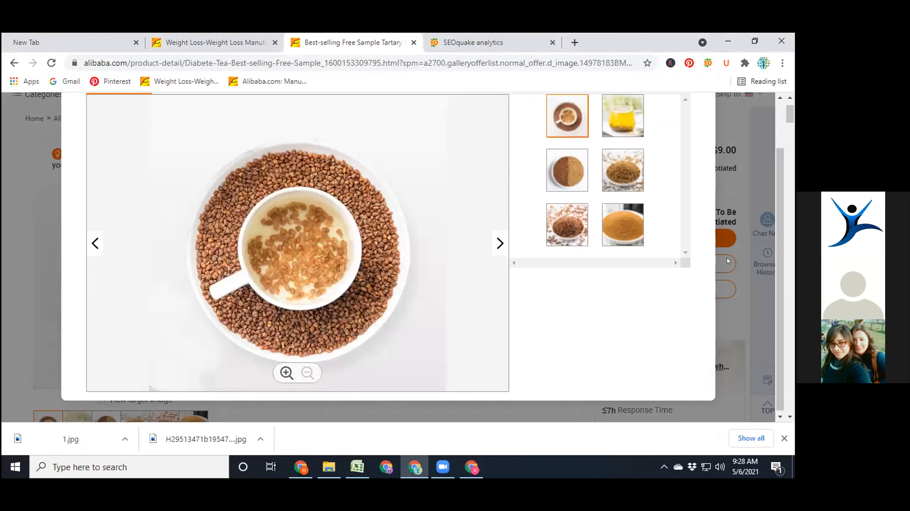
{"action": "scroll", "coordinate": [681, 160], "scroll_direction": "up", "scroll_amount": 2}
{"action": "left_click", "coordinate": [695, 130]}
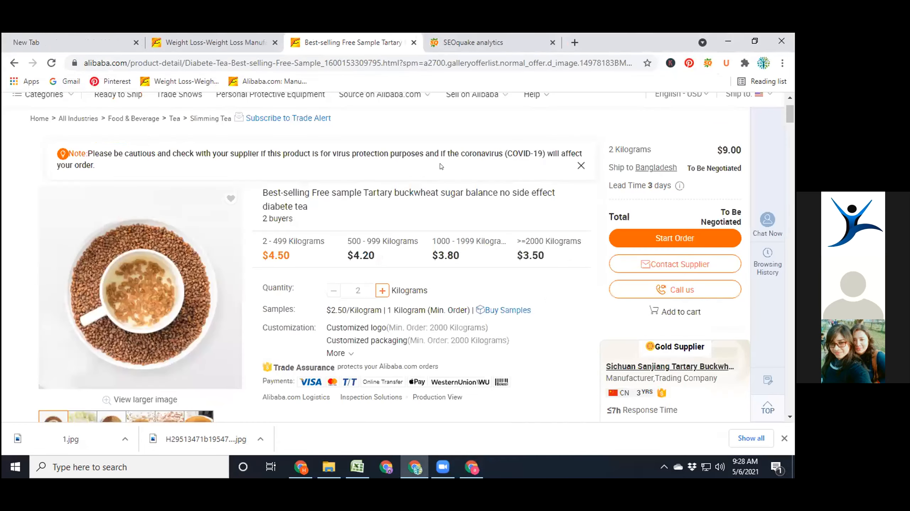
{"action": "left_click", "coordinate": [471, 36]}
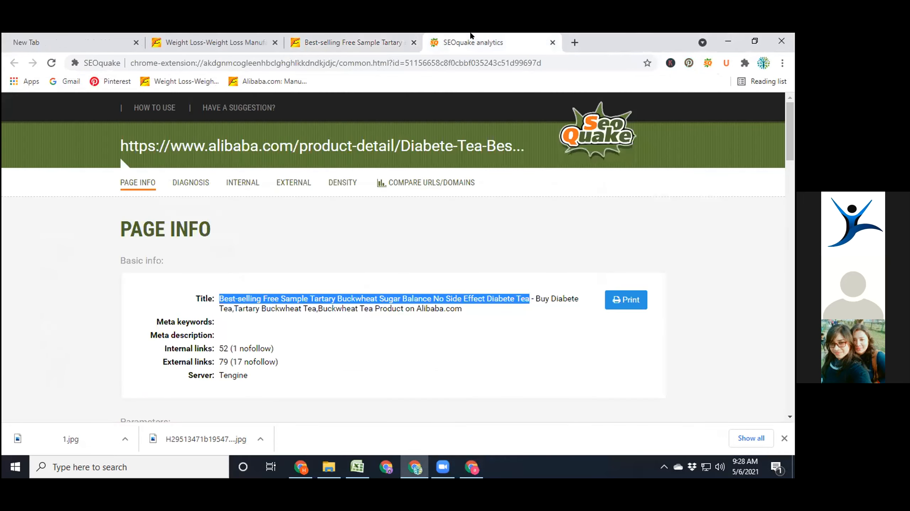
{"action": "left_click", "coordinate": [471, 466]}
{"action": "left_click", "coordinate": [349, 276]}
{"action": "key", "text": "ctrl+v"}
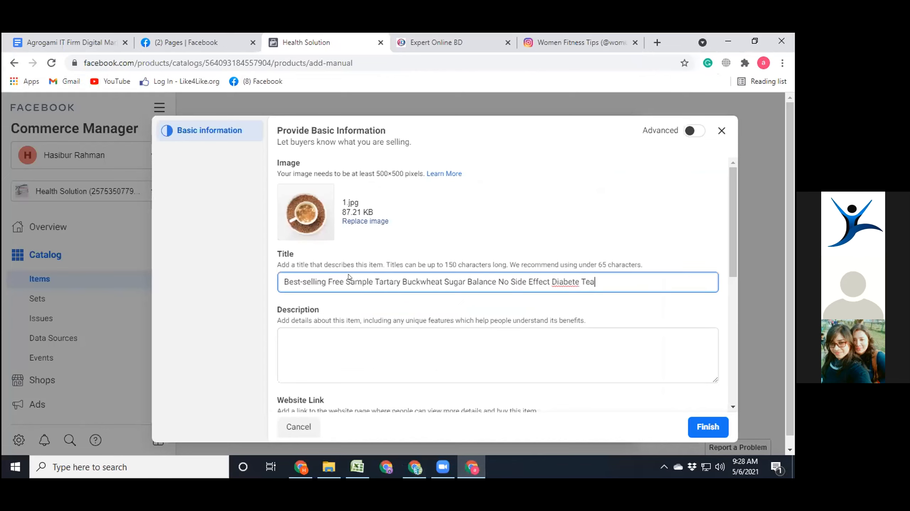
- Copy the full page title, up to "Product on Alibaba.com", from SEOquake and paste it as the item's description in Commerce Manager
{"action": "left_click", "coordinate": [362, 363]}
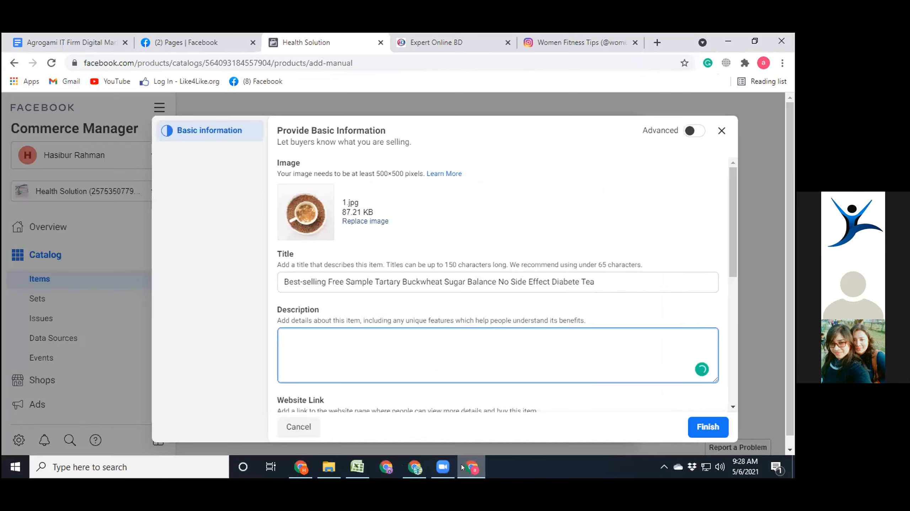
{"action": "mouse_move", "coordinate": [416, 467]}
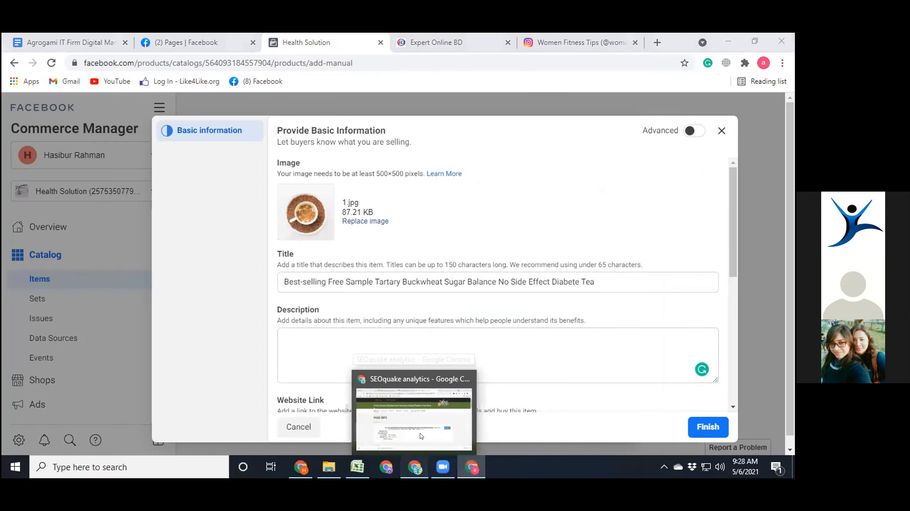
{"action": "left_click", "coordinate": [421, 436]}
{"action": "triple_click", "coordinate": [360, 307]}
{"action": "key", "text": "ctrl+c"}
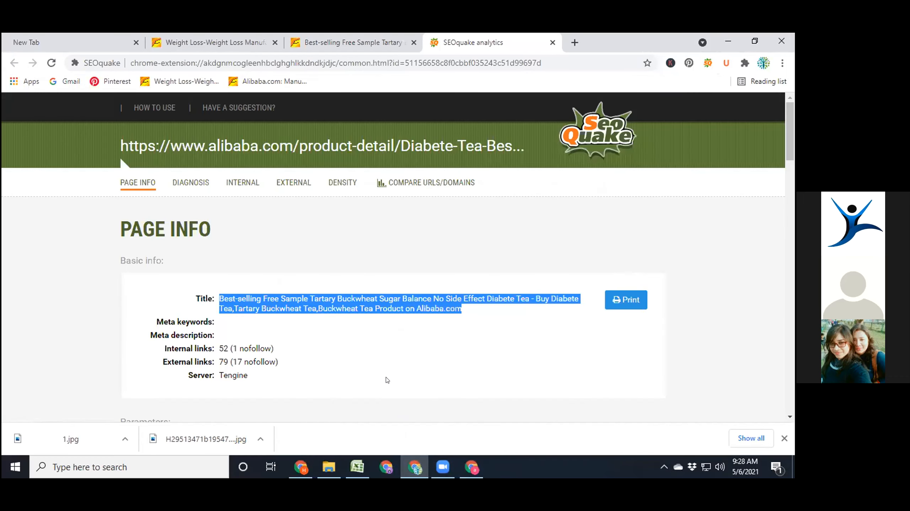
{"action": "left_click", "coordinate": [471, 470]}
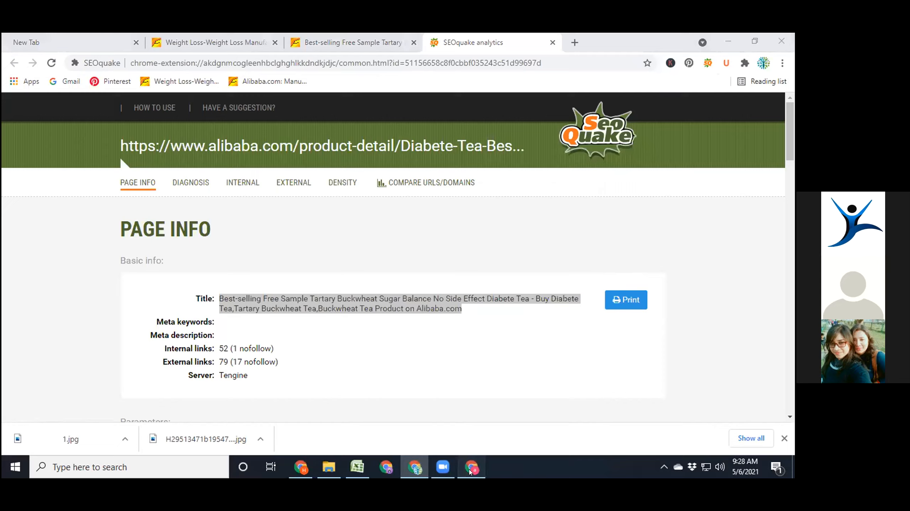
{"action": "left_click", "coordinate": [350, 333]}
{"action": "key", "text": "ctrl+v"}
{"action": "scroll", "coordinate": [356, 342], "scroll_direction": "down", "scroll_amount": 1}
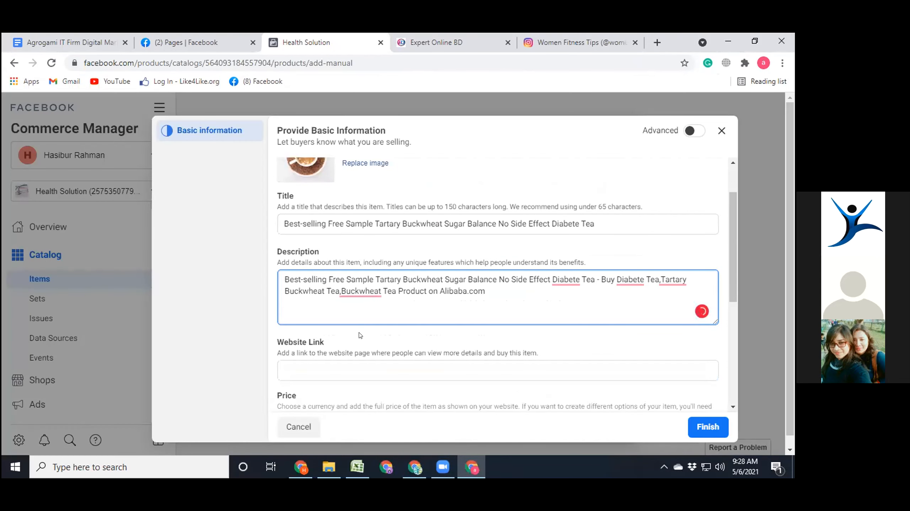
- Accept the Grammarly corrections for the spacing before the second "Buckwheat Tea" and for the first "Diabete", making it "Diabetes"
{"action": "mouse_move", "coordinate": [359, 293]}
{"action": "left_click", "coordinate": [362, 316]}
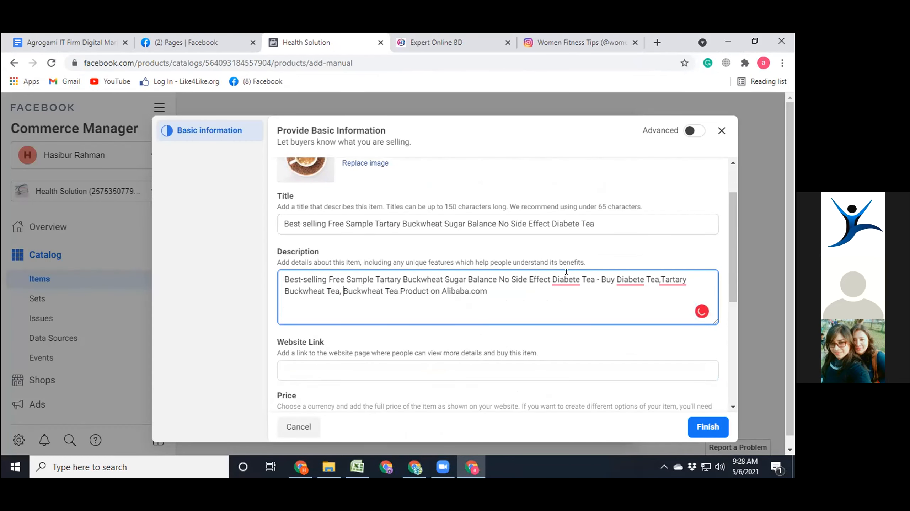
{"action": "mouse_move", "coordinate": [566, 278]}
{"action": "left_click", "coordinate": [572, 301]}
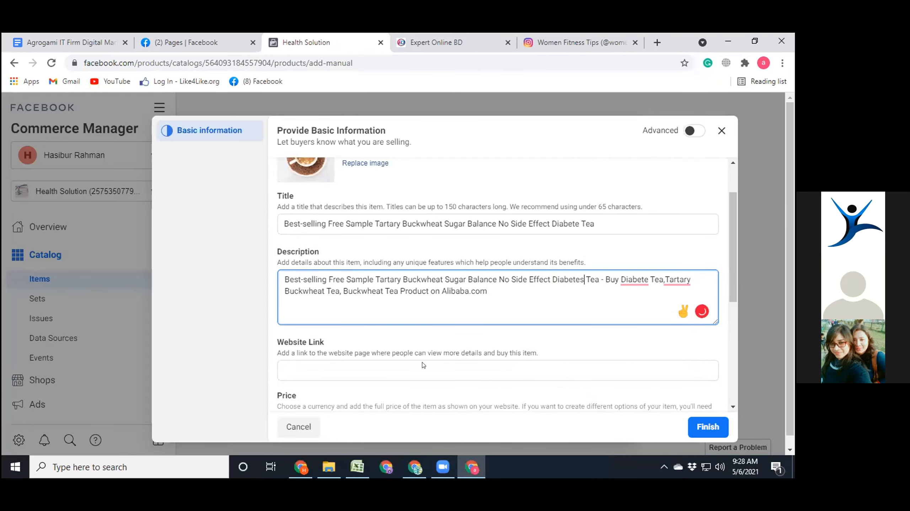
- Go back to the Alibaba tea listing, expand its customization options and select the listed options for inspection
{"action": "key", "text": "alt+Tab"}
{"action": "scroll", "coordinate": [420, 294], "scroll_direction": "down", "scroll_amount": 1}
{"action": "left_click", "coordinate": [352, 43]}
{"action": "scroll", "coordinate": [312, 218], "scroll_direction": "up", "scroll_amount": 1}
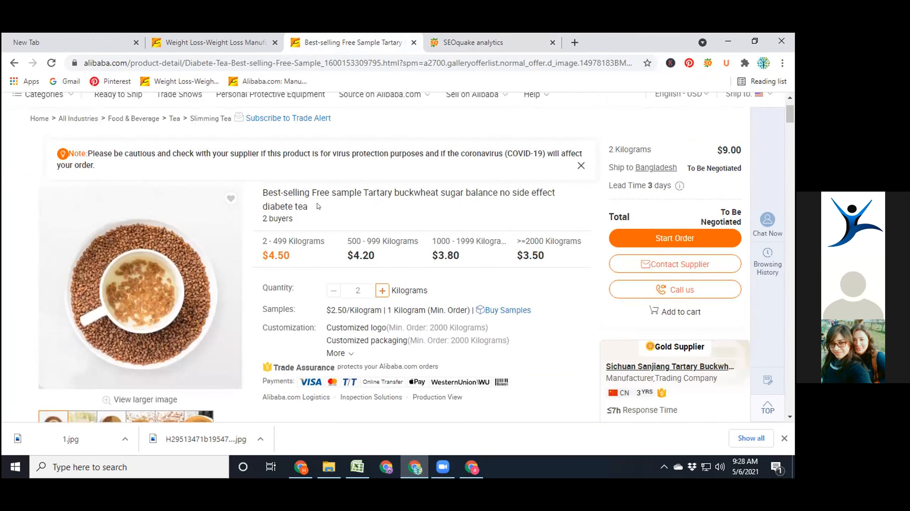
{"action": "scroll", "coordinate": [340, 281], "scroll_direction": "down", "scroll_amount": 1}
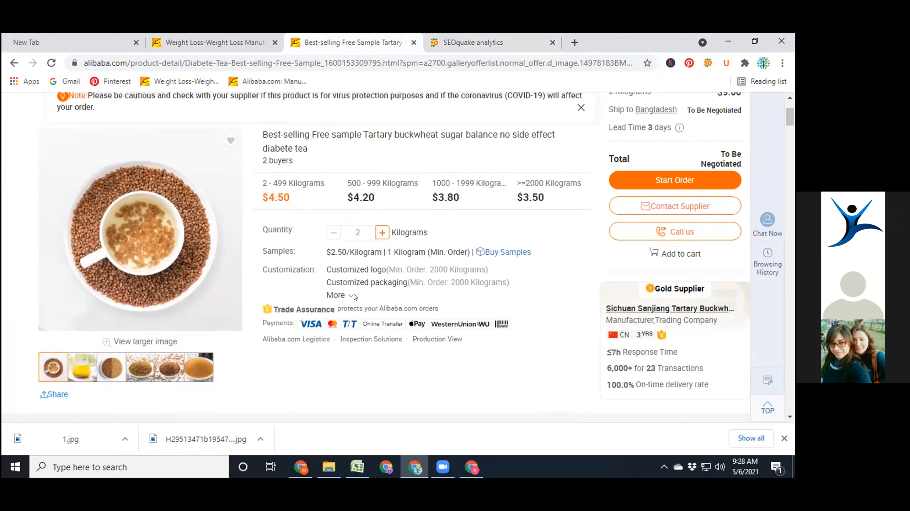
{"action": "left_click", "coordinate": [351, 295]}
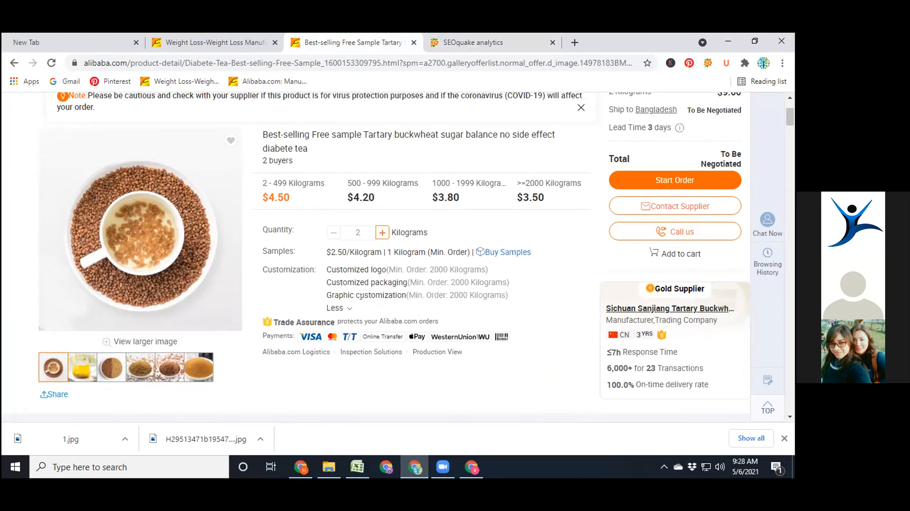
{"action": "left_click_drag", "start_coordinate": [516, 296], "coordinate": [322, 270]}
- Copy the first two paragraphs about buckwheat tea, ending with "natural fiber", from the listing's product description
{"action": "scroll", "coordinate": [339, 280], "scroll_direction": "down", "scroll_amount": 10}
{"action": "scroll", "coordinate": [339, 280], "scroll_direction": "down", "scroll_amount": 1}
{"action": "scroll", "coordinate": [342, 279], "scroll_direction": "down", "scroll_amount": 2}
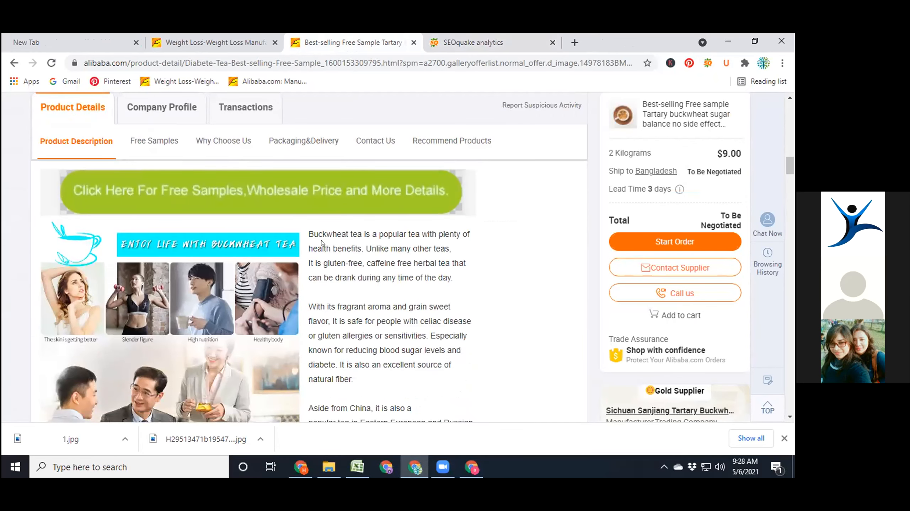
{"action": "left_click_drag", "start_coordinate": [309, 234], "coordinate": [467, 389]}
{"action": "scroll", "coordinate": [431, 340], "scroll_direction": "up", "scroll_amount": 3}
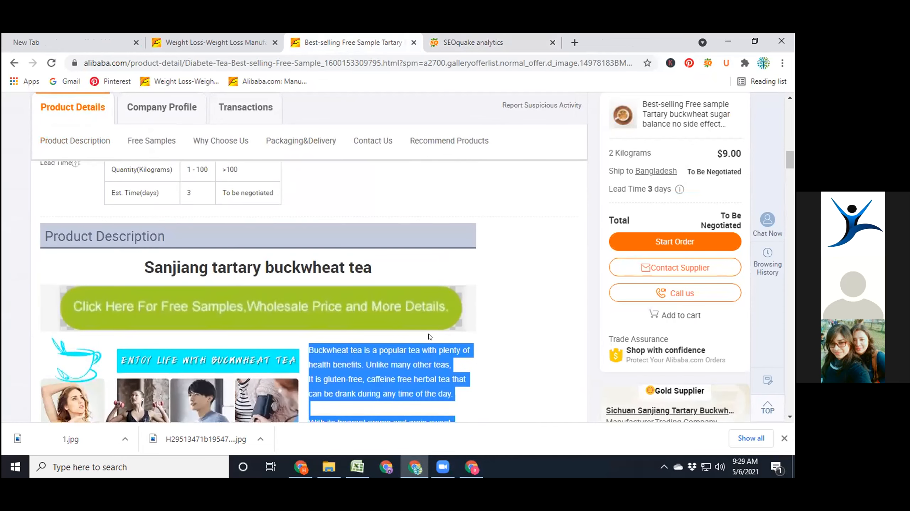
{"action": "scroll", "coordinate": [430, 336], "scroll_direction": "down", "scroll_amount": 6}
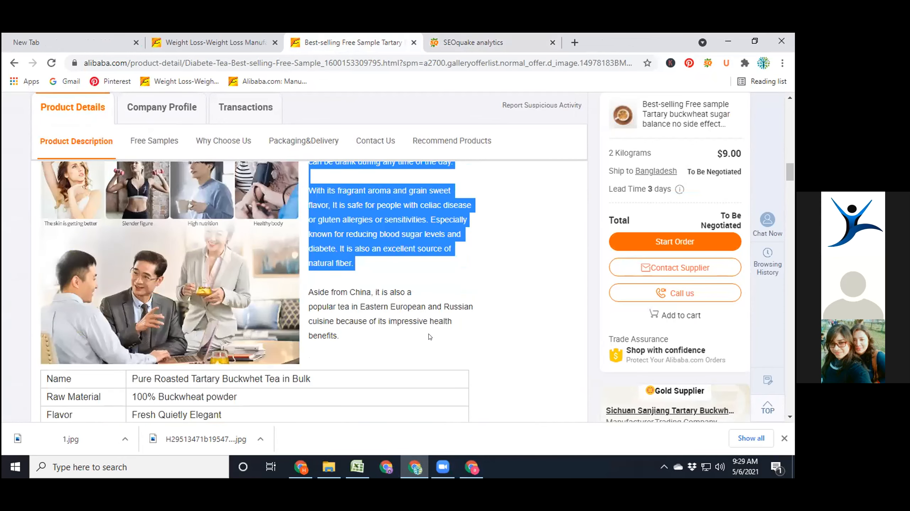
{"action": "scroll", "coordinate": [430, 337], "scroll_direction": "down", "scroll_amount": 2}
{"action": "scroll", "coordinate": [430, 337], "scroll_direction": "up", "scroll_amount": 7}
{"action": "scroll", "coordinate": [429, 337], "scroll_direction": "down", "scroll_amount": 1}
{"action": "right_click", "coordinate": [405, 309]}
{"action": "left_click", "coordinate": [423, 320]}
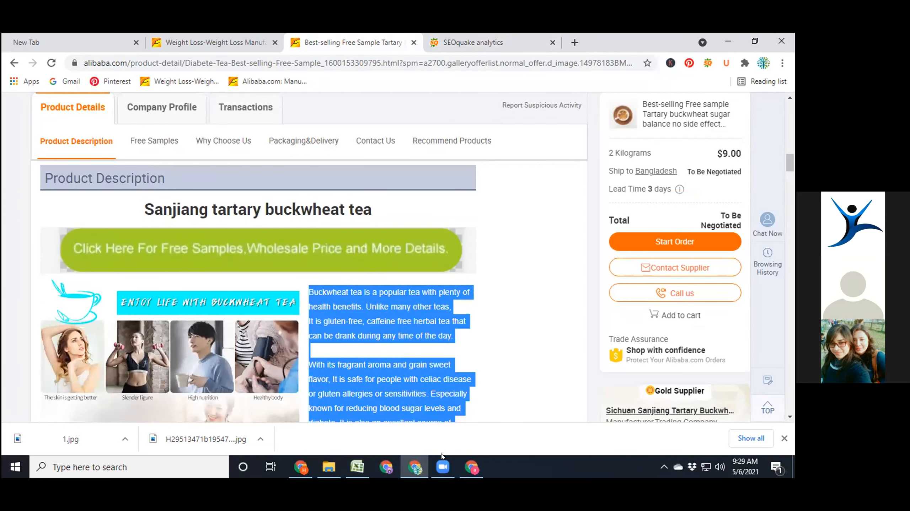
- Replace the entire item description in Commerce Manager with the copied buckwheat tea paragraphs
{"action": "left_click", "coordinate": [471, 466]}
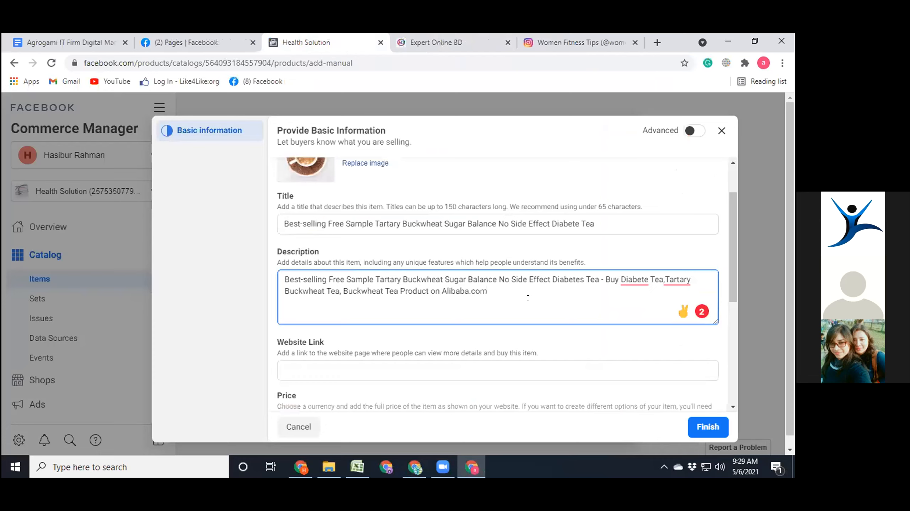
{"action": "key", "text": "ctrl+a"}
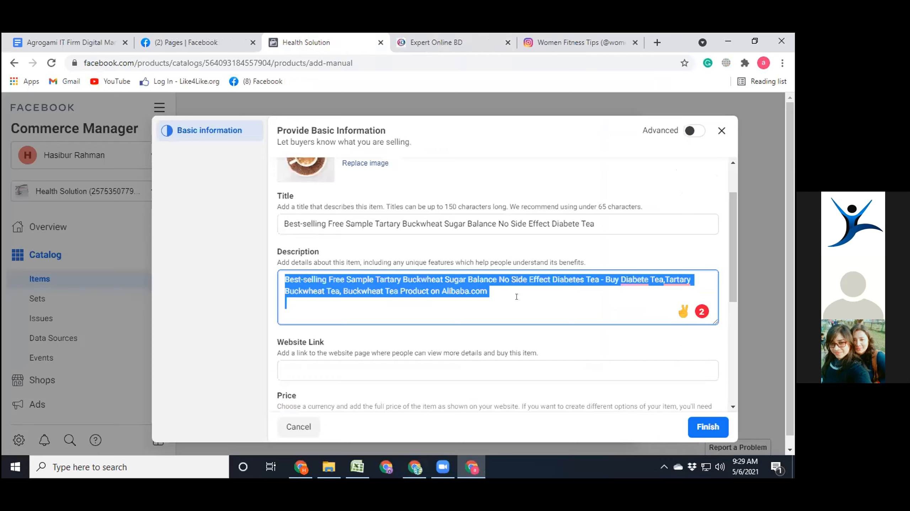
{"action": "key", "text": "ctrl+v"}
- Try to correct "diabete" to "diabetes" in the item description with the Grammarly suggestion
{"action": "mouse_move", "coordinate": [460, 307]}
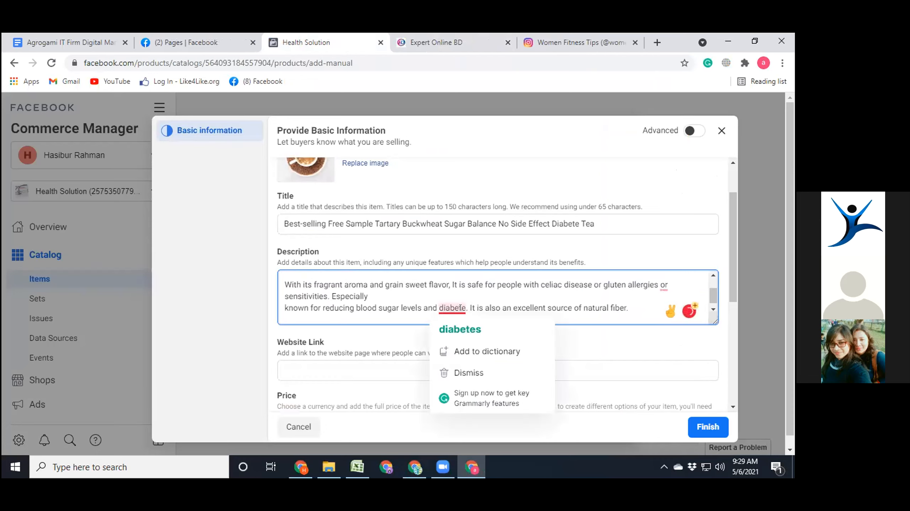
{"action": "left_click", "coordinate": [453, 329]}
{"action": "key", "text": "BackSpace"}
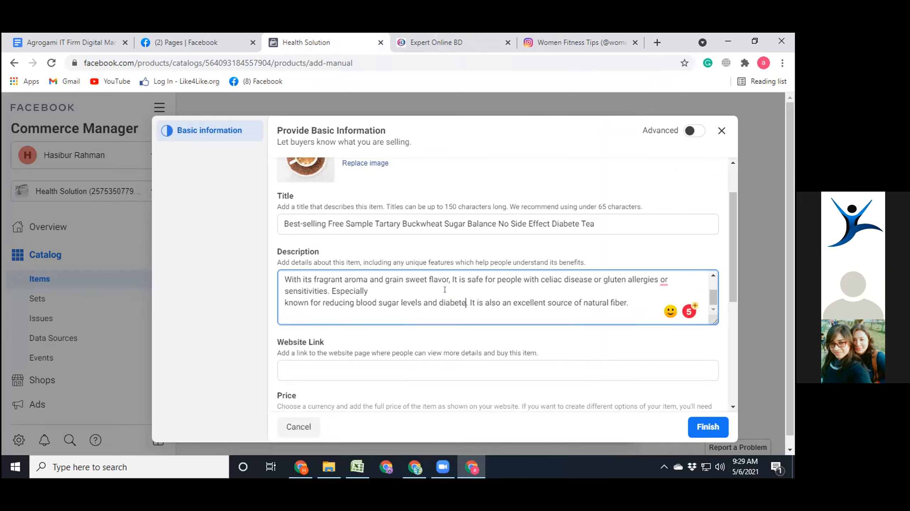
- Activate the item's website link field and return to the Alibaba tea listing for its web address
{"action": "left_click", "coordinate": [344, 364]}
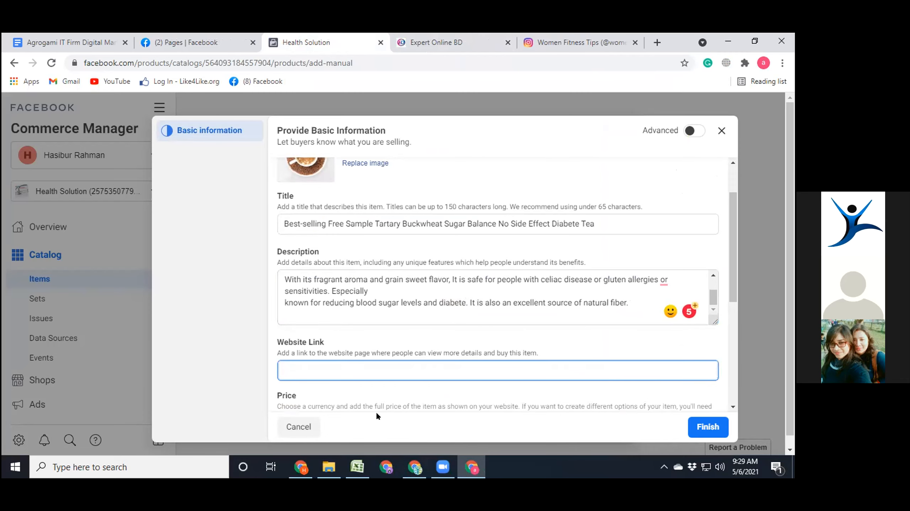
{"action": "left_click", "coordinate": [415, 467]}
{"action": "left_click", "coordinate": [515, 63]}
{"action": "left_click", "coordinate": [357, 36]}
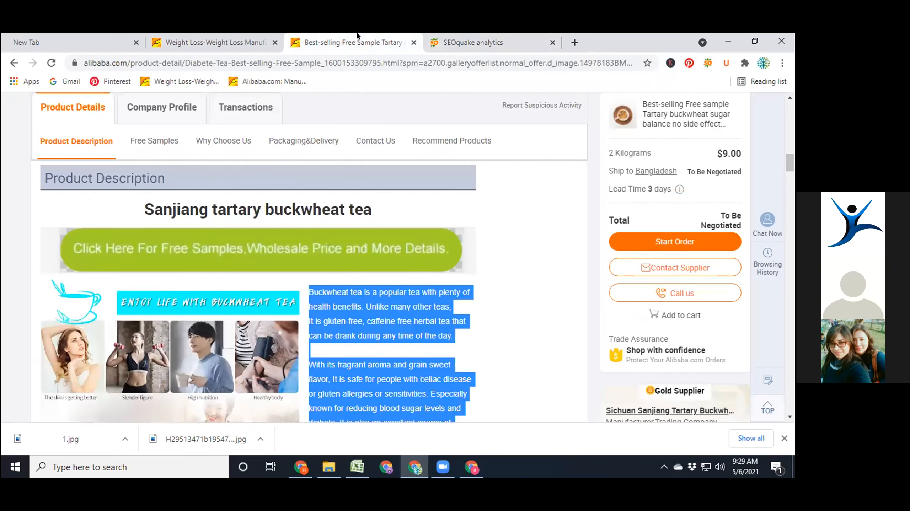
- Open the bookmarked Alibaba weight loss search and the bookmarked Alibaba offer page, and select the offer page's full web address
{"action": "left_click", "coordinate": [215, 43]}
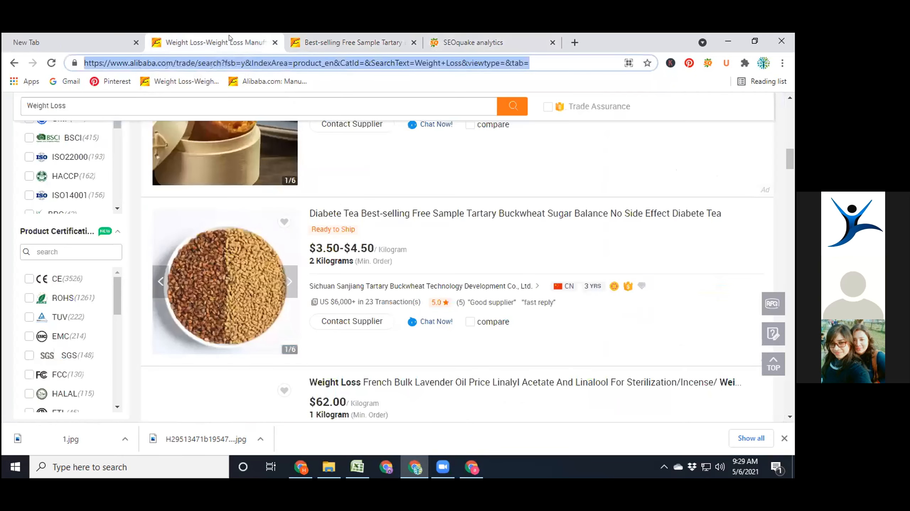
{"action": "scroll", "coordinate": [383, 140], "scroll_direction": "up", "scroll_amount": 10}
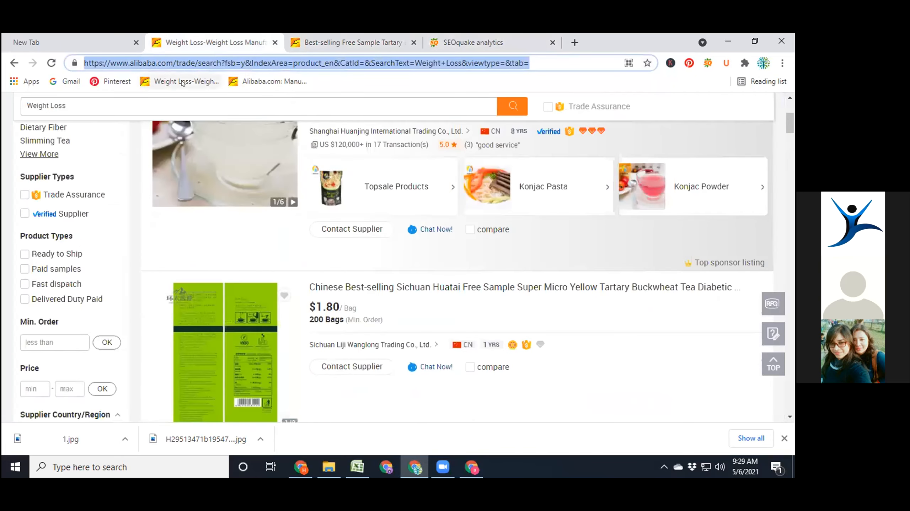
{"action": "left_click", "coordinate": [182, 82]}
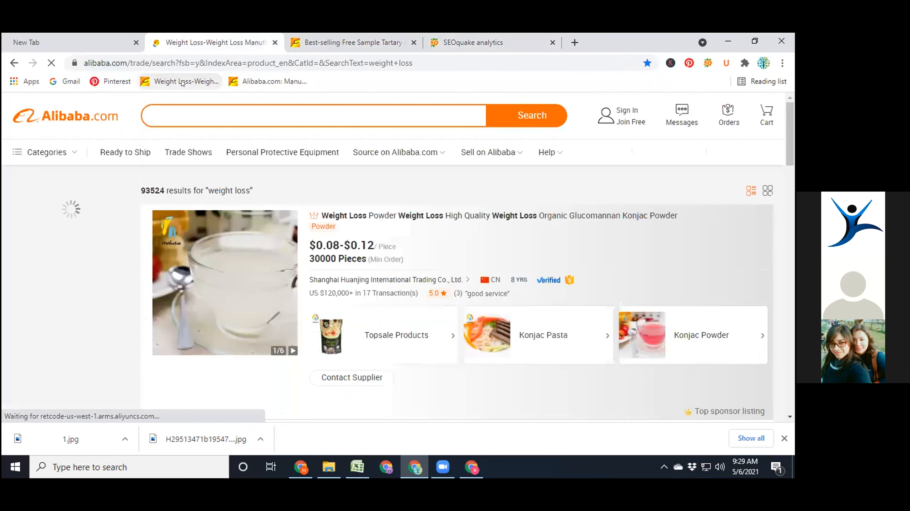
{"action": "left_click", "coordinate": [259, 82]}
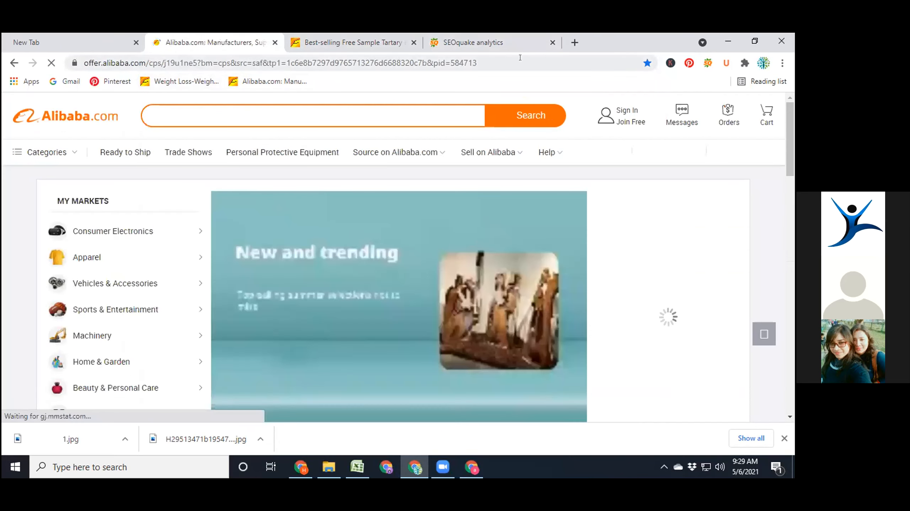
{"action": "double_click", "coordinate": [519, 58]}
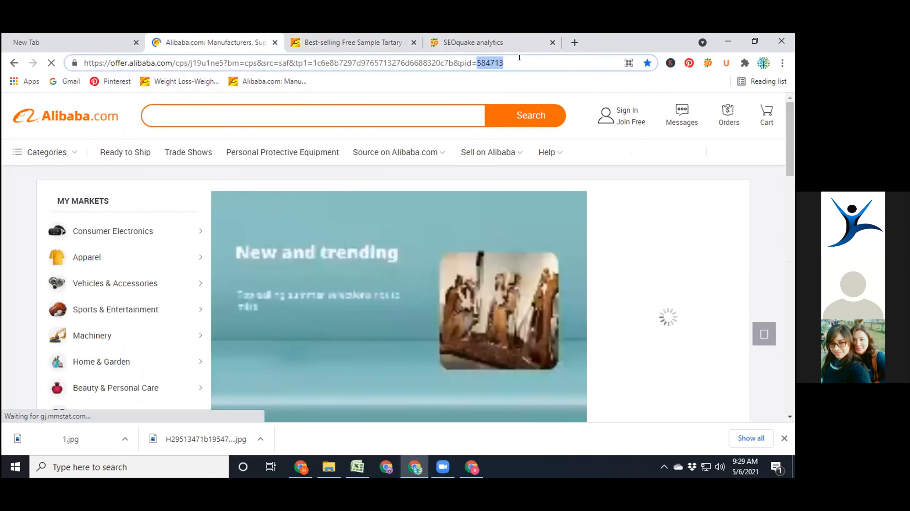
{"action": "left_click", "coordinate": [519, 58]}
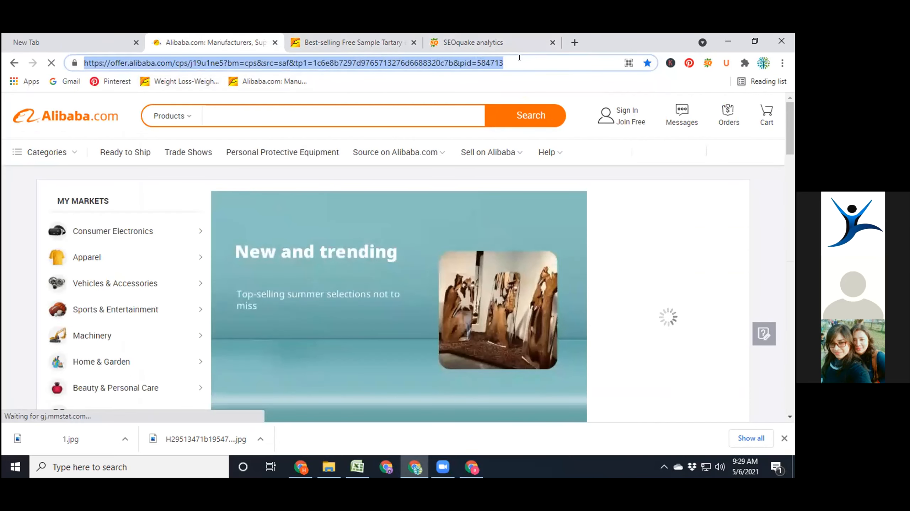
- Copy the web address of the Alibaba tea listing and paste it as the item's website link in Commerce Manager
{"action": "left_click", "coordinate": [353, 42]}
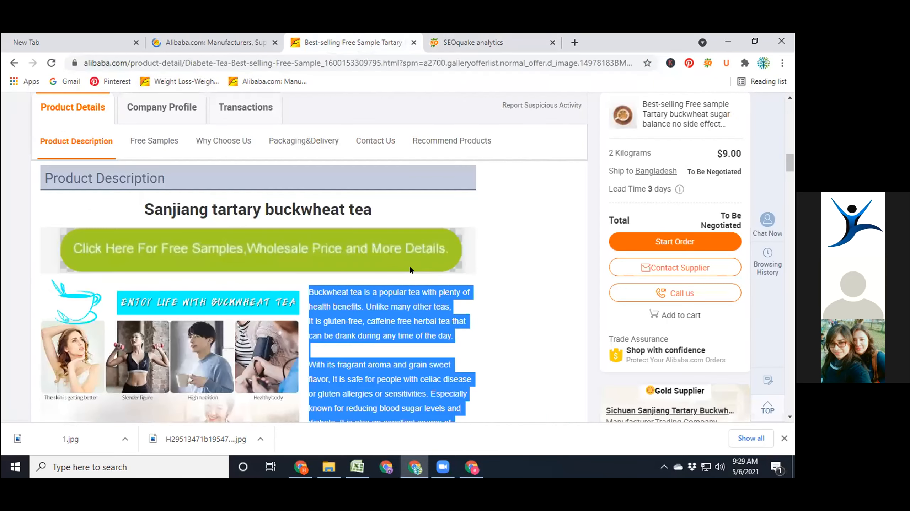
{"action": "scroll", "coordinate": [410, 267], "scroll_direction": "up", "scroll_amount": 17}
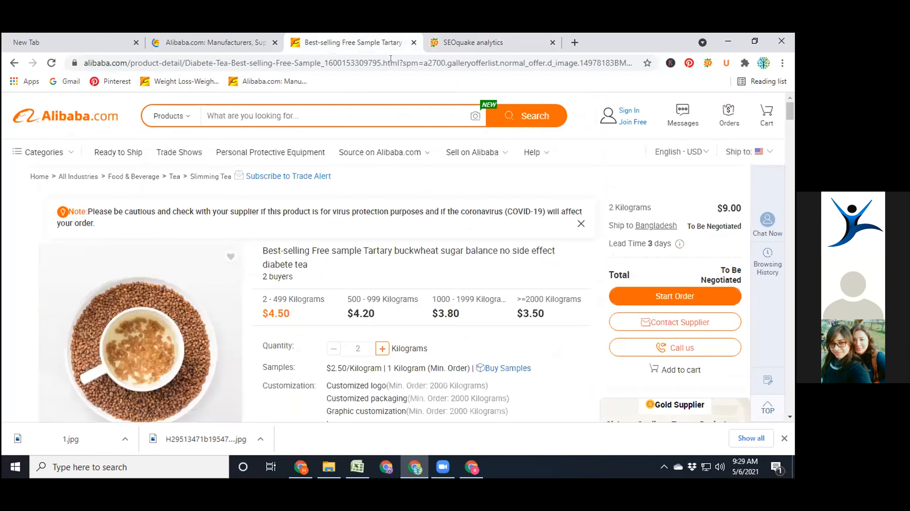
{"action": "left_click", "coordinate": [391, 61]}
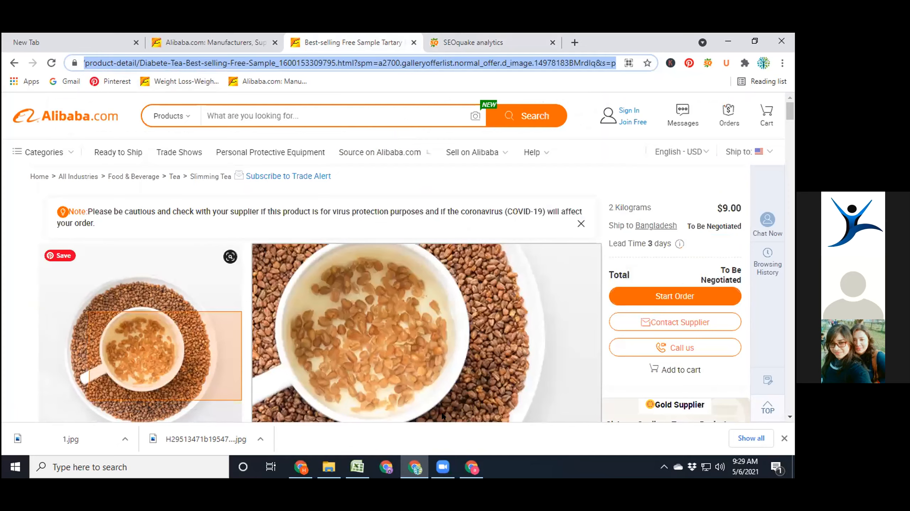
{"action": "key", "text": "alt+Tab"}
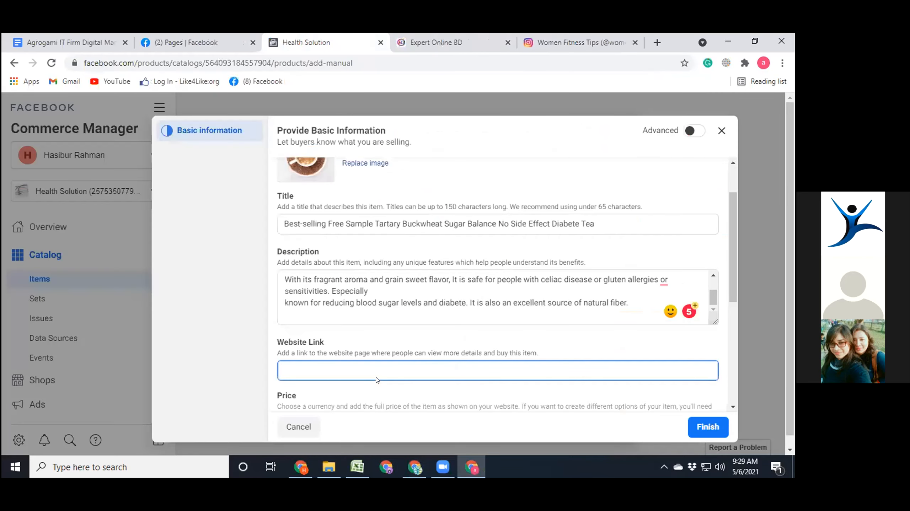
{"action": "type", "text": "https://www.alibaba.com/product-detail/Best-selling-Free-Sample_1600153309795.html?spm=a2700.galleryofferlist.normal_offer.d_image.14978183BMrdIq&s=p"}
{"action": "scroll", "coordinate": [388, 356], "scroll_direction": "down", "scroll_amount": 2}
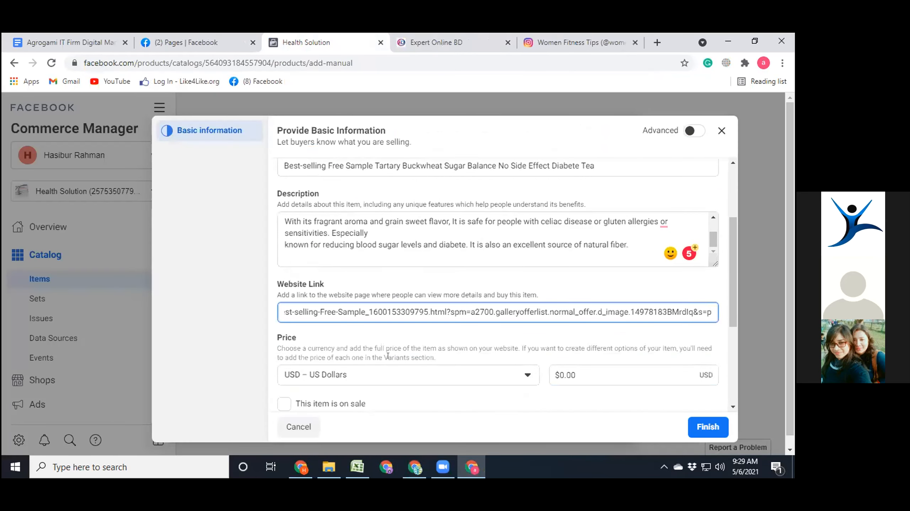
- Copy the $4.50 price for 2 - 499 kilograms from the Alibaba tea listing and paste it as the item's price in Commerce Manager
{"action": "scroll", "coordinate": [388, 355], "scroll_direction": "down", "scroll_amount": 1}
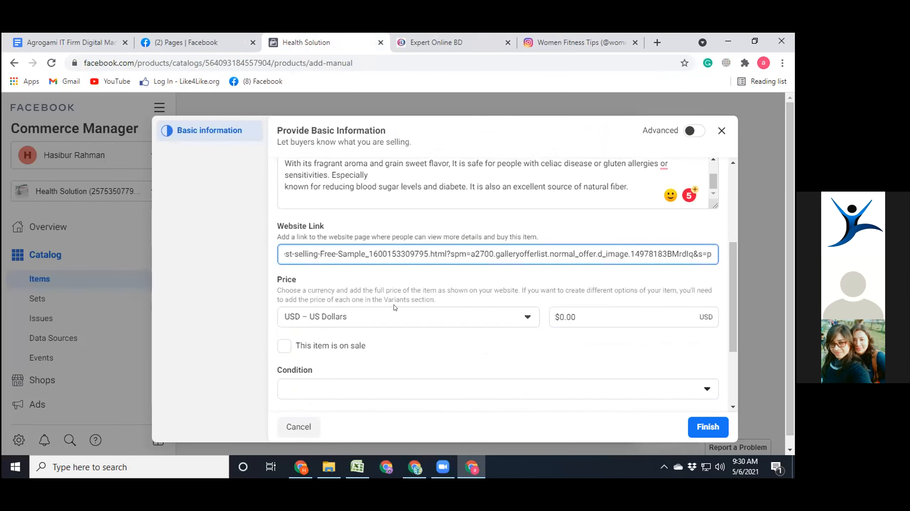
{"action": "scroll", "coordinate": [394, 308], "scroll_direction": "down", "scroll_amount": 2}
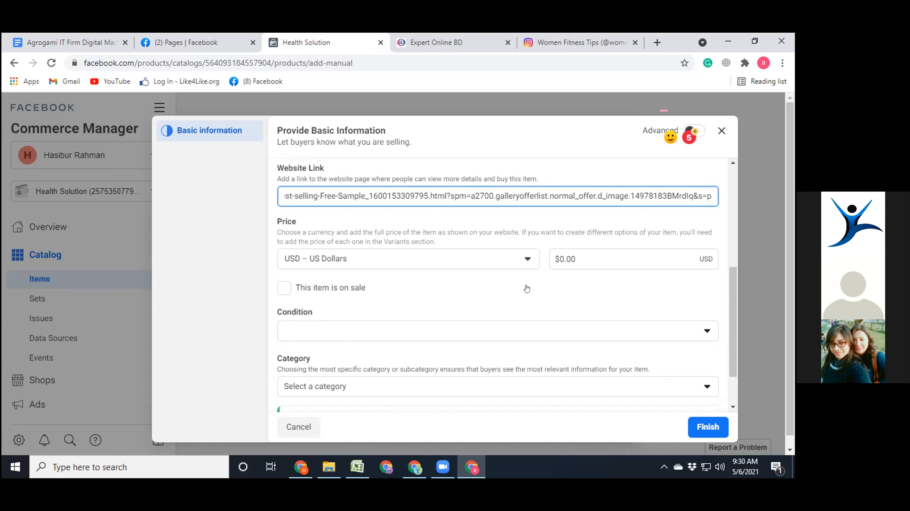
{"action": "left_click", "coordinate": [576, 259]}
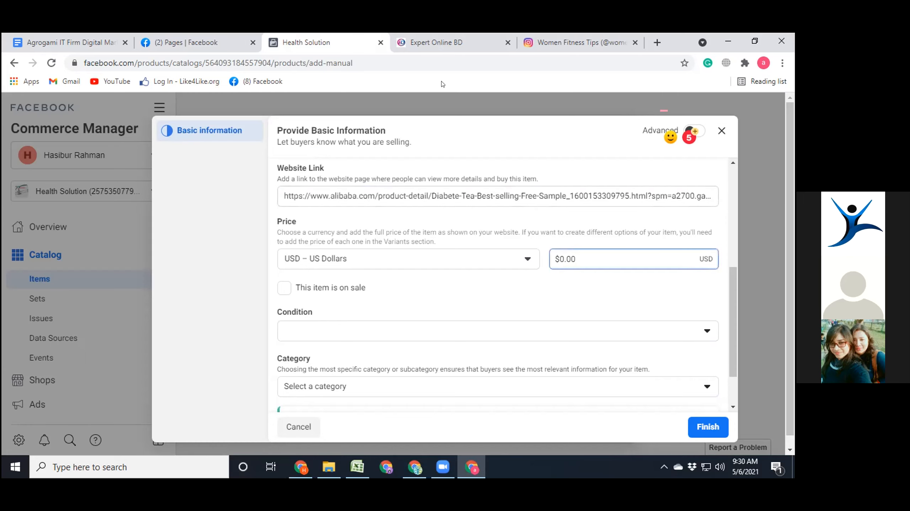
{"action": "left_click", "coordinate": [412, 466]}
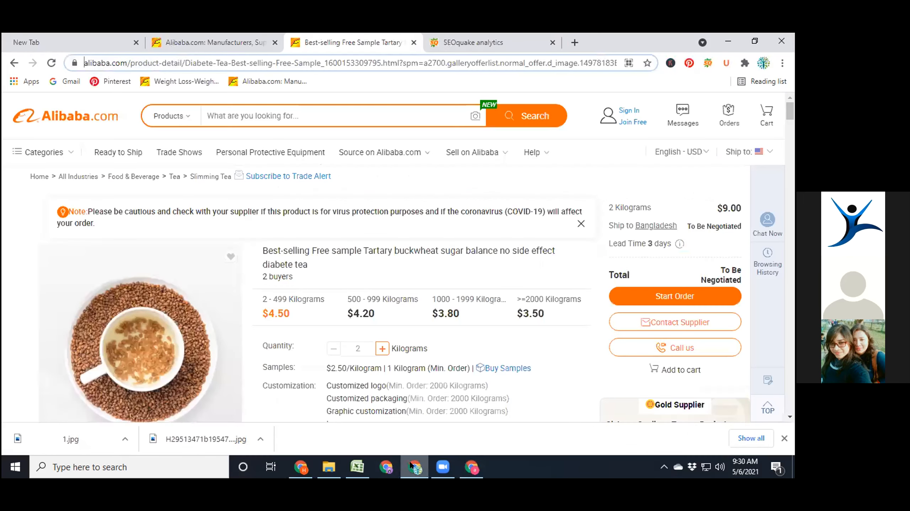
{"action": "double_click", "coordinate": [275, 313]}
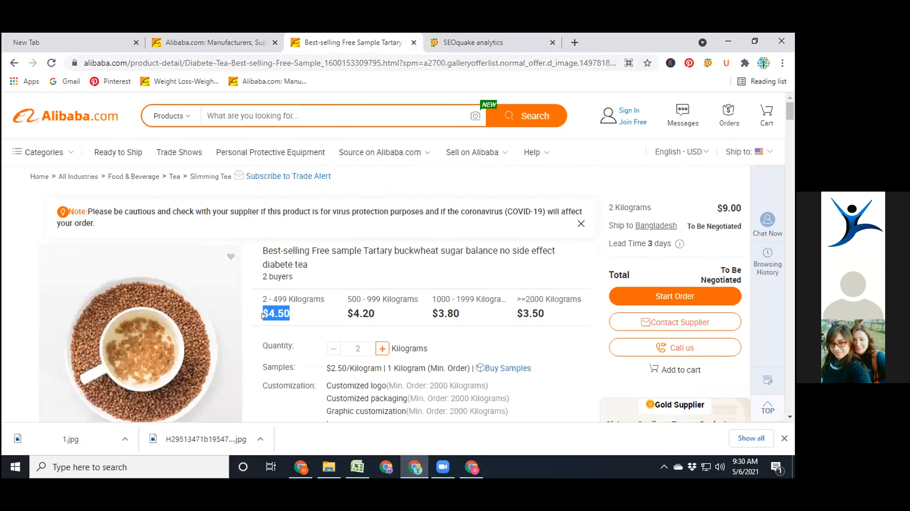
{"action": "right_click", "coordinate": [274, 314]}
{"action": "left_click", "coordinate": [284, 319]}
{"action": "left_click", "coordinate": [471, 467]}
{"action": "key", "text": "ctrl+v"}
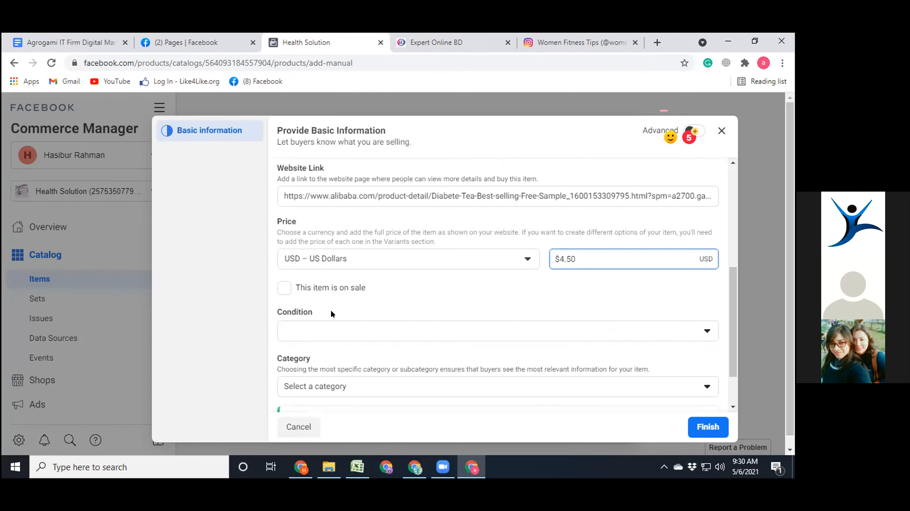
- Turn the item's on-sale option on and off again, and set its condition to New
{"action": "left_click", "coordinate": [284, 289]}
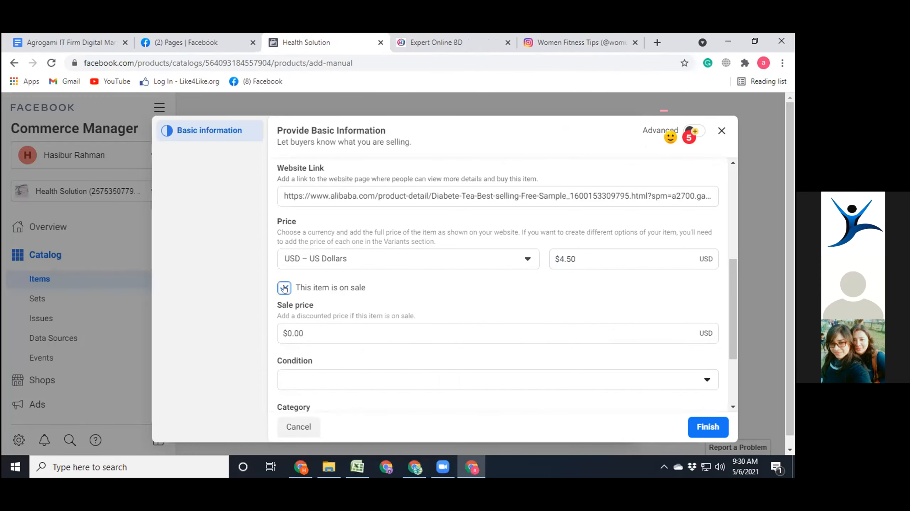
{"action": "left_click", "coordinate": [284, 289]}
{"action": "scroll", "coordinate": [429, 289], "scroll_direction": "down", "scroll_amount": 1}
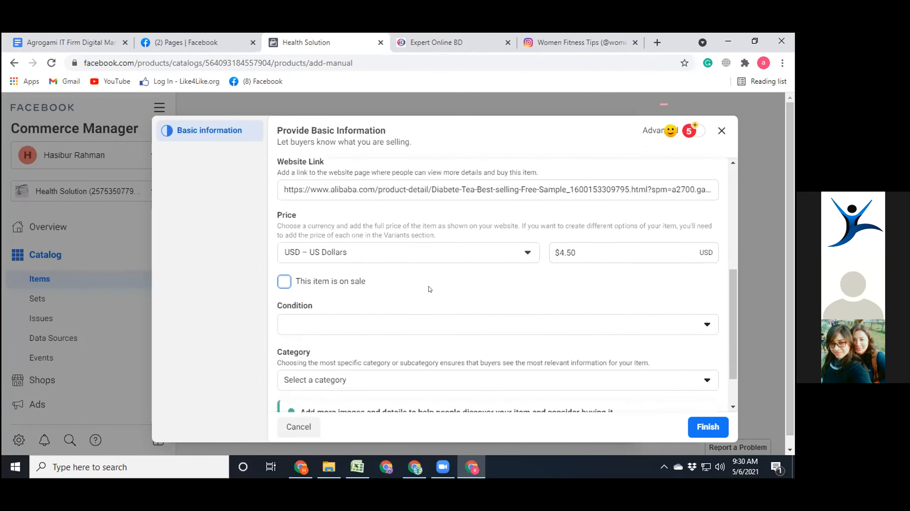
{"action": "left_click", "coordinate": [340, 271]}
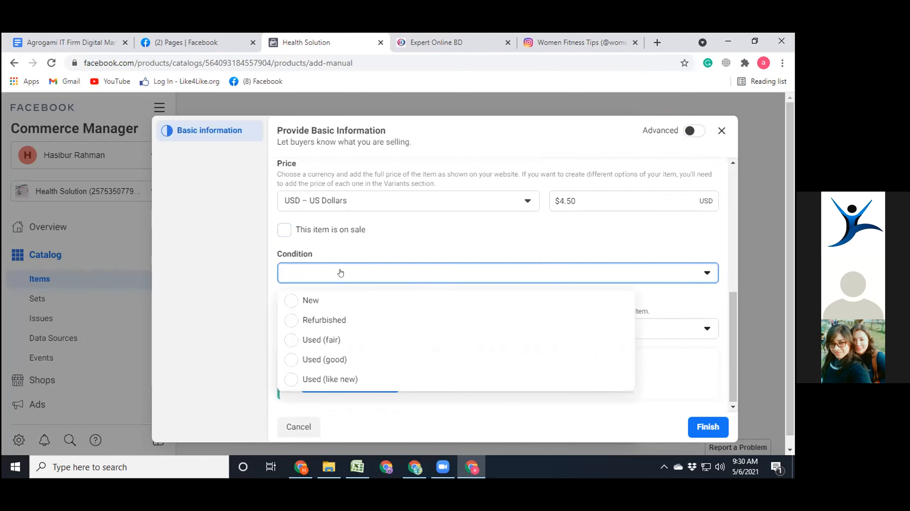
{"action": "left_click", "coordinate": [295, 300]}
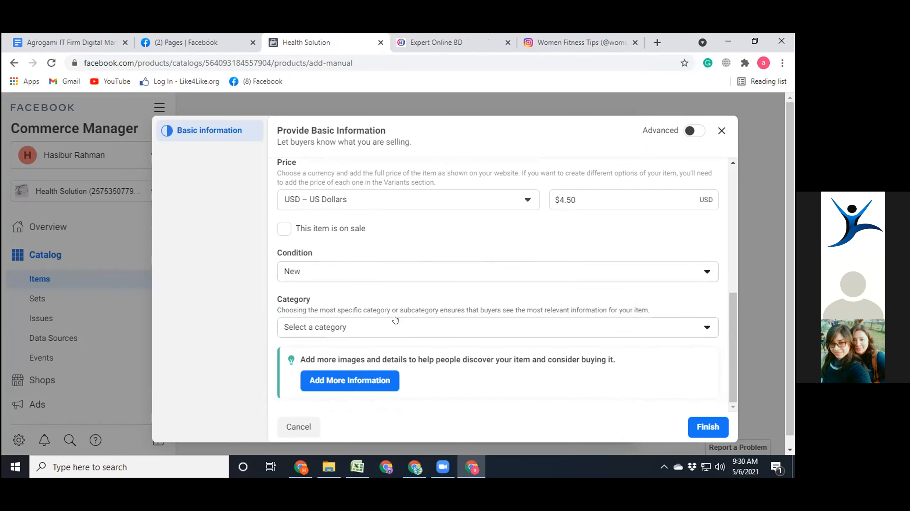
- Set the item's category to Health & Beauty > Health and finish adding the item to the catalog
{"action": "left_click", "coordinate": [369, 334]}
{"action": "scroll", "coordinate": [393, 406], "scroll_direction": "down", "scroll_amount": 2}
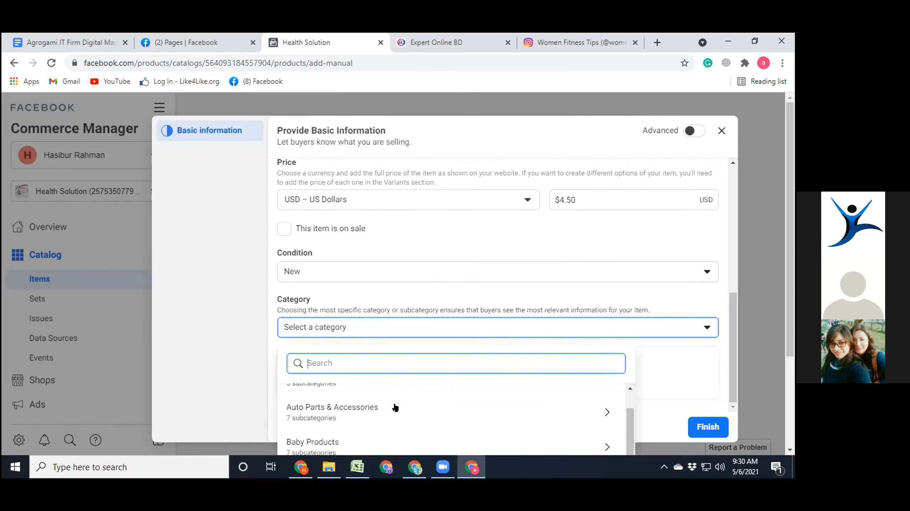
{"action": "scroll", "coordinate": [395, 408], "scroll_direction": "up", "scroll_amount": 1}
{"action": "scroll", "coordinate": [770, 359], "scroll_direction": "down", "scroll_amount": 3}
{"action": "scroll", "coordinate": [333, 288], "scroll_direction": "down", "scroll_amount": 1}
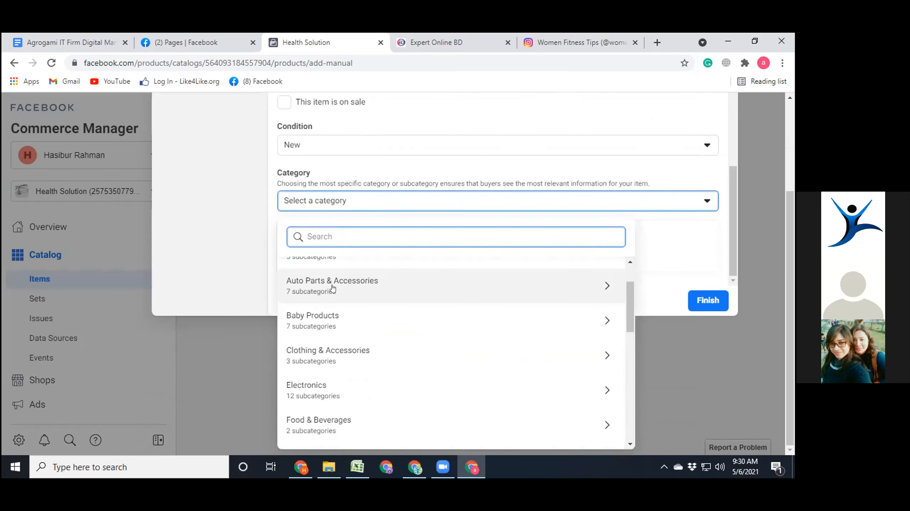
{"action": "scroll", "coordinate": [333, 288], "scroll_direction": "down", "scroll_amount": 1}
{"action": "scroll", "coordinate": [329, 290], "scroll_direction": "down", "scroll_amount": 1}
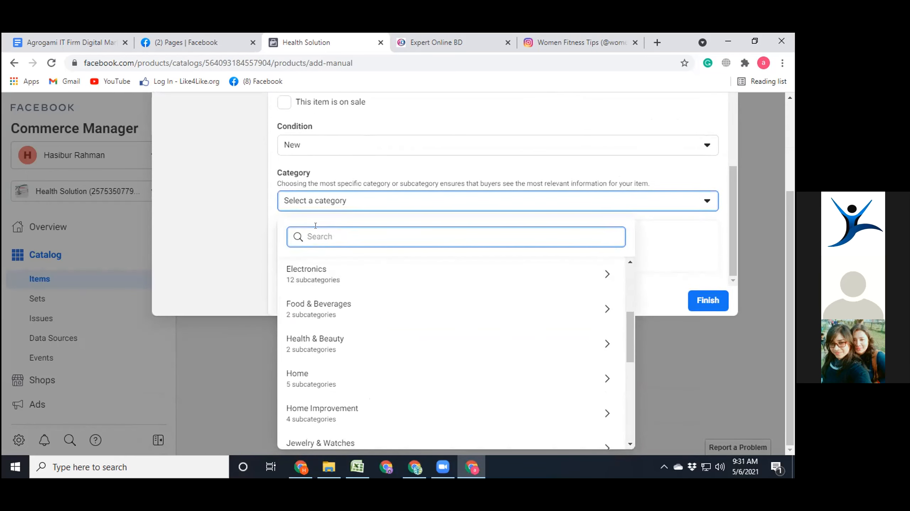
{"action": "left_click", "coordinate": [322, 344]}
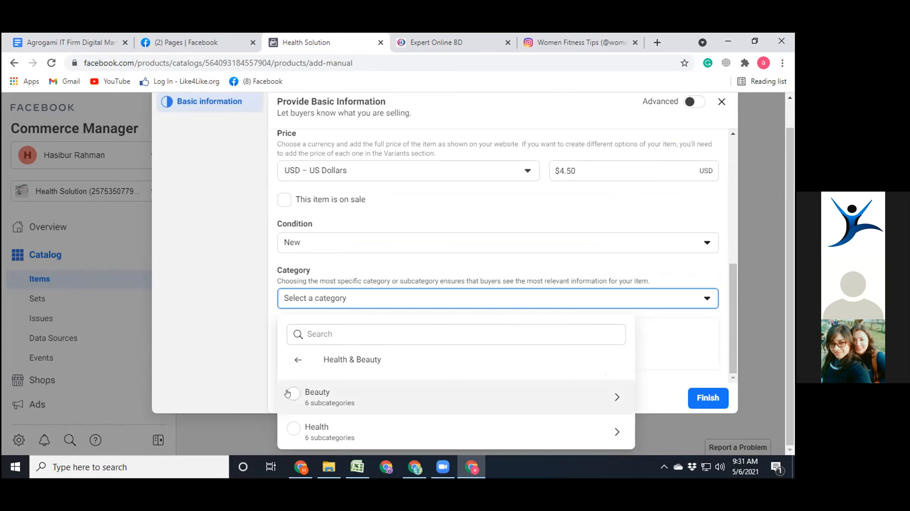
{"action": "left_click", "coordinate": [292, 428]}
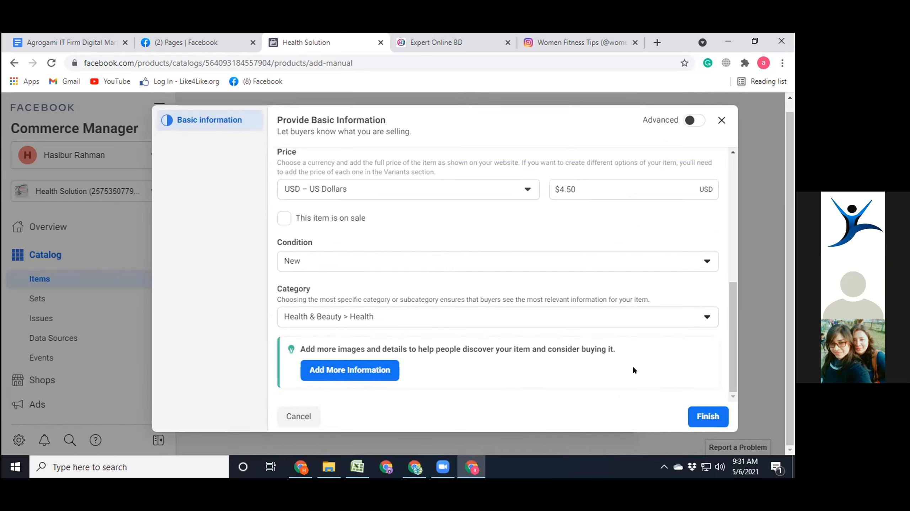
{"action": "left_click", "coordinate": [693, 418]}
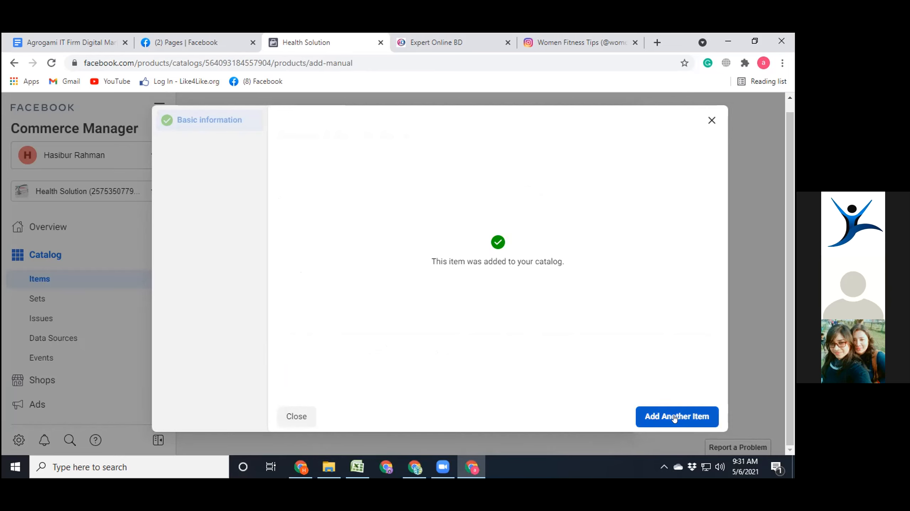
{"action": "left_click", "coordinate": [296, 416]}
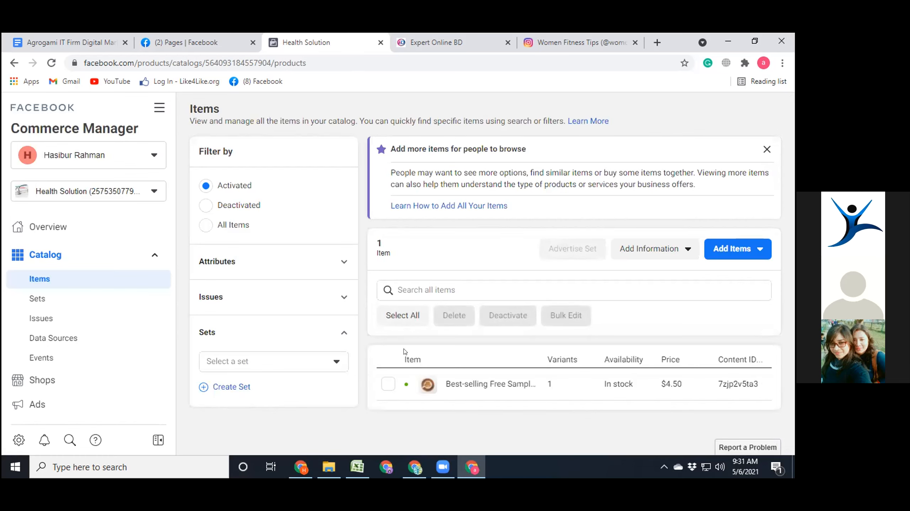
- Open the buckwheat tea item from the catalog and review its image, title, price, website link, QR code and description
{"action": "left_click", "coordinate": [480, 389]}
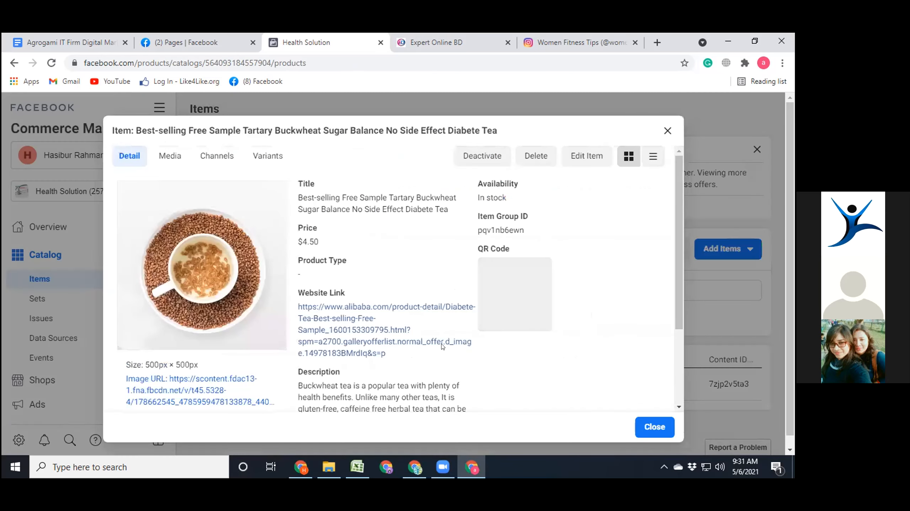
{"action": "scroll", "coordinate": [354, 276], "scroll_direction": "down", "scroll_amount": 3}
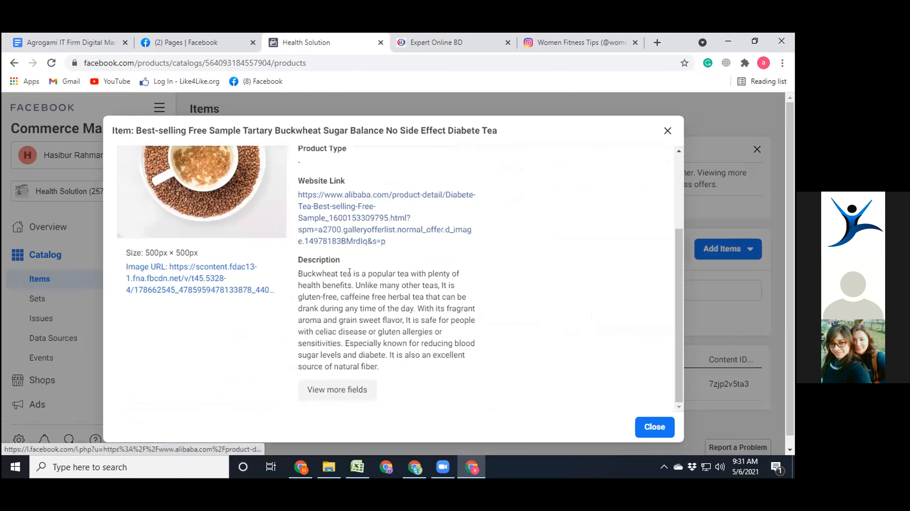
{"action": "scroll", "coordinate": [247, 270], "scroll_direction": "up", "scroll_amount": 3}
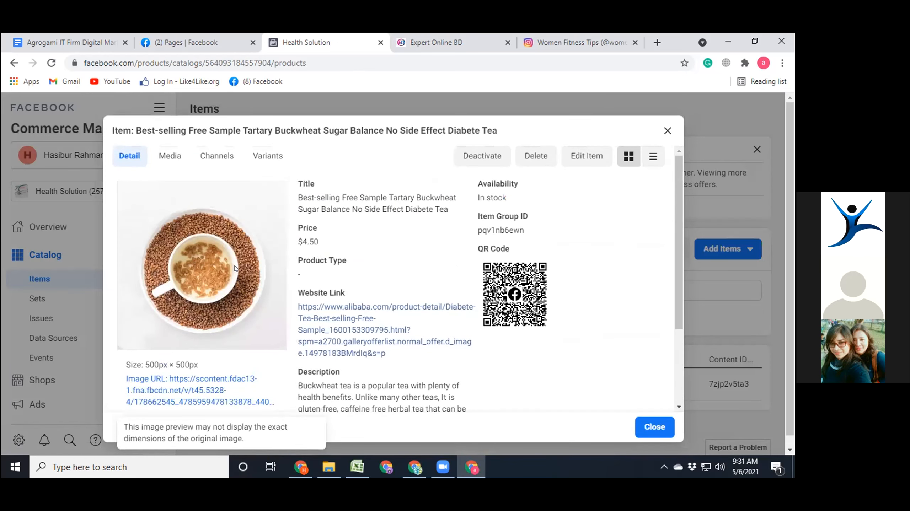
{"action": "scroll", "coordinate": [235, 268], "scroll_direction": "down", "scroll_amount": 2}
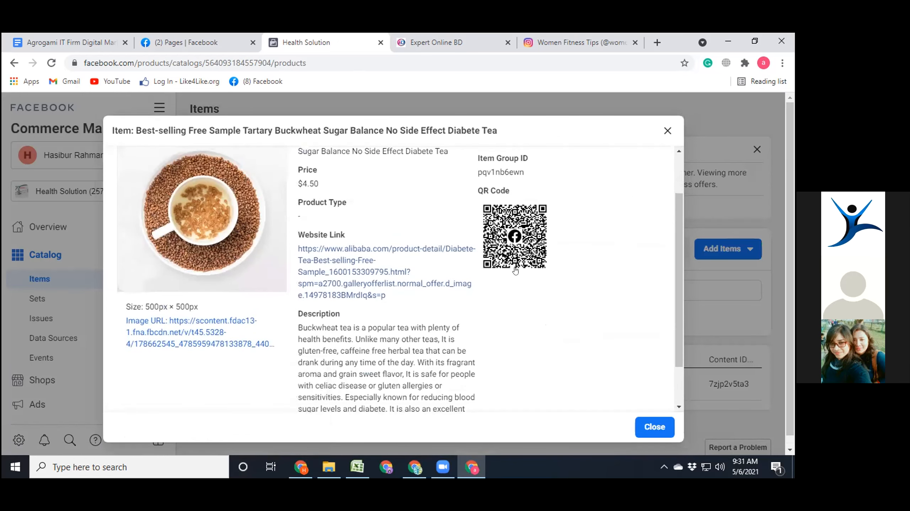
{"action": "scroll", "coordinate": [393, 288], "scroll_direction": "up", "scroll_amount": 2}
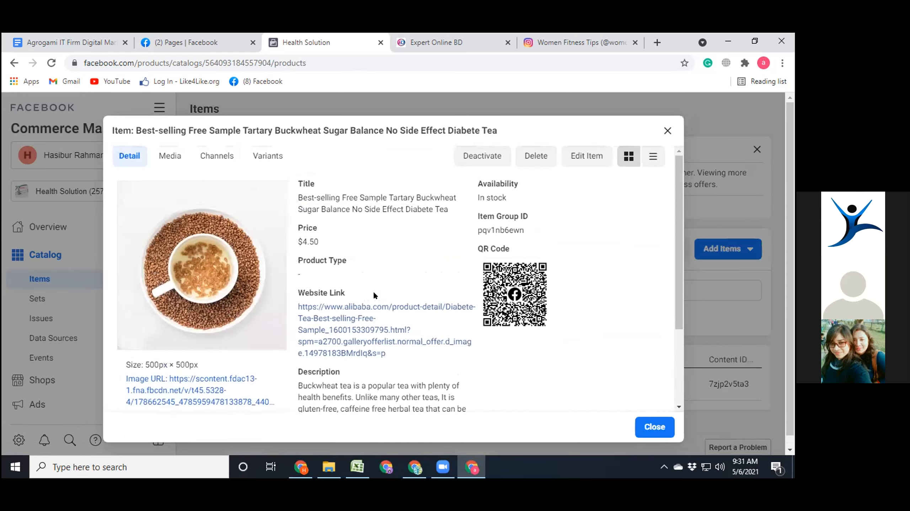
{"action": "scroll", "coordinate": [249, 259], "scroll_direction": "down", "scroll_amount": 2}
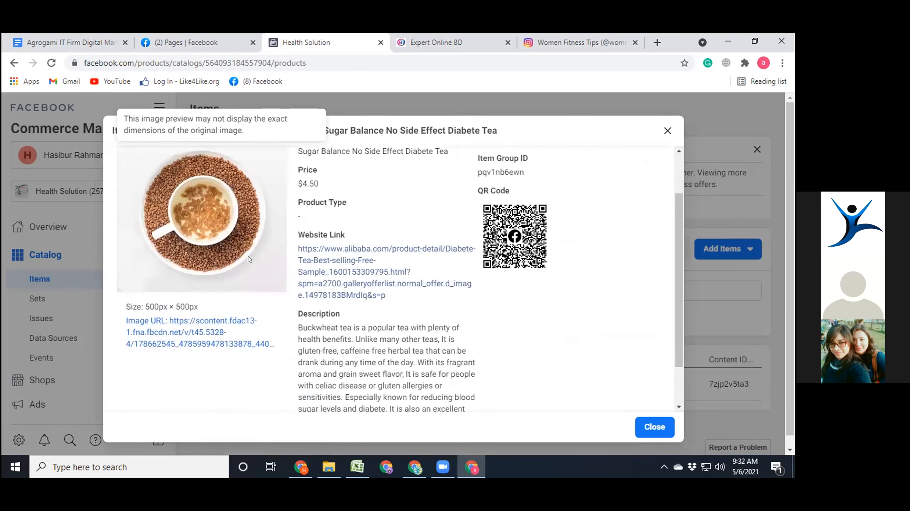
{"action": "scroll", "coordinate": [250, 259], "scroll_direction": "down", "scroll_amount": 2}
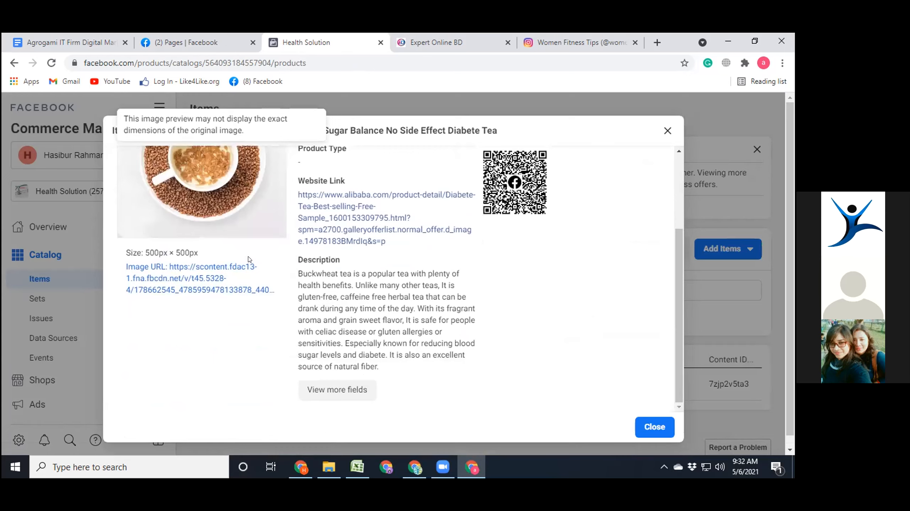
{"action": "scroll", "coordinate": [250, 259], "scroll_direction": "up", "scroll_amount": 2}
{"action": "scroll", "coordinate": [249, 259], "scroll_direction": "up", "scroll_amount": 2}
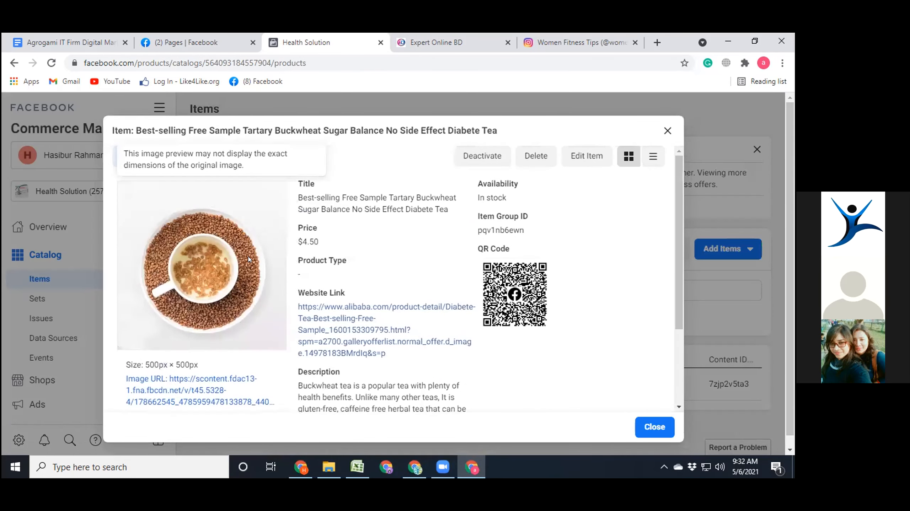
{"action": "left_click", "coordinate": [647, 428]}
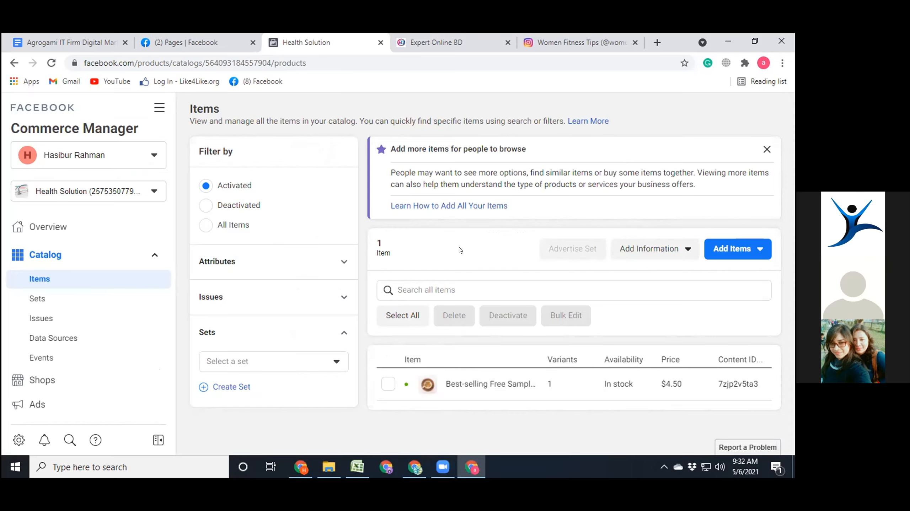
- Open the Health Solution page from the managed Facebook pages in a new browser tab and switch to it
{"action": "left_click", "coordinate": [199, 38]}
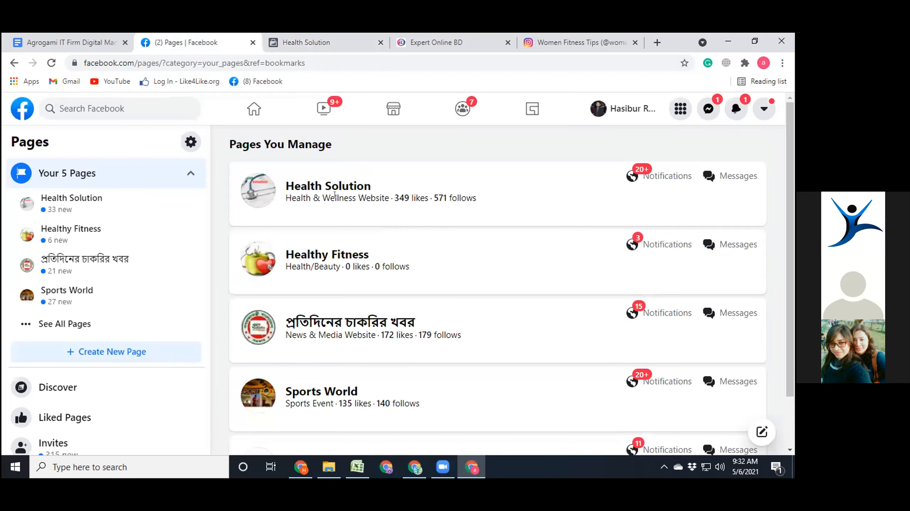
{"action": "right_click", "coordinate": [353, 186]}
{"action": "left_click", "coordinate": [375, 193]}
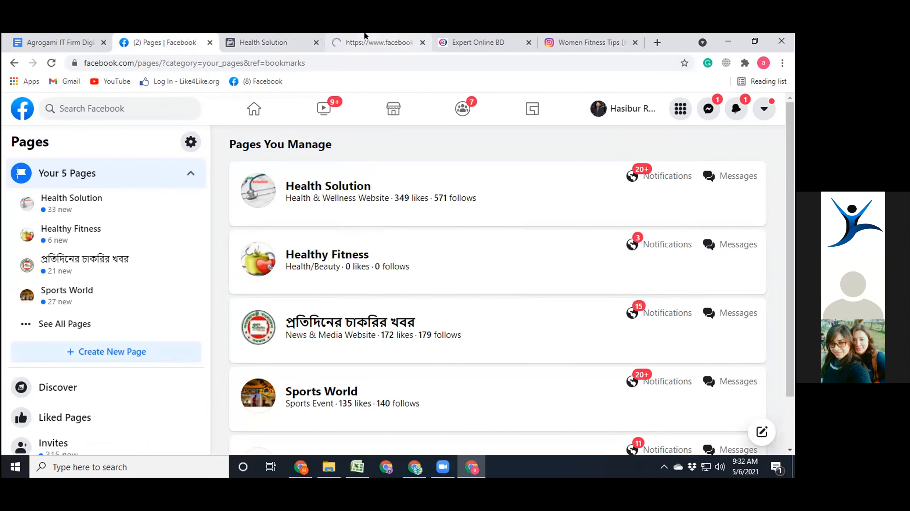
{"action": "left_click", "coordinate": [379, 39]}
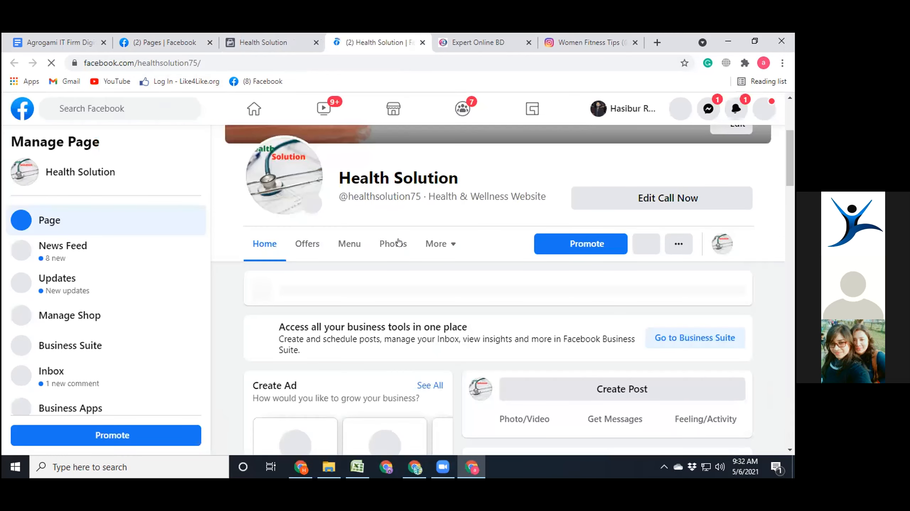
- Look through the Health Solution page and its additional sections, such as Videos, Events and Jobs
{"action": "scroll", "coordinate": [400, 240], "scroll_direction": "down", "scroll_amount": 5}
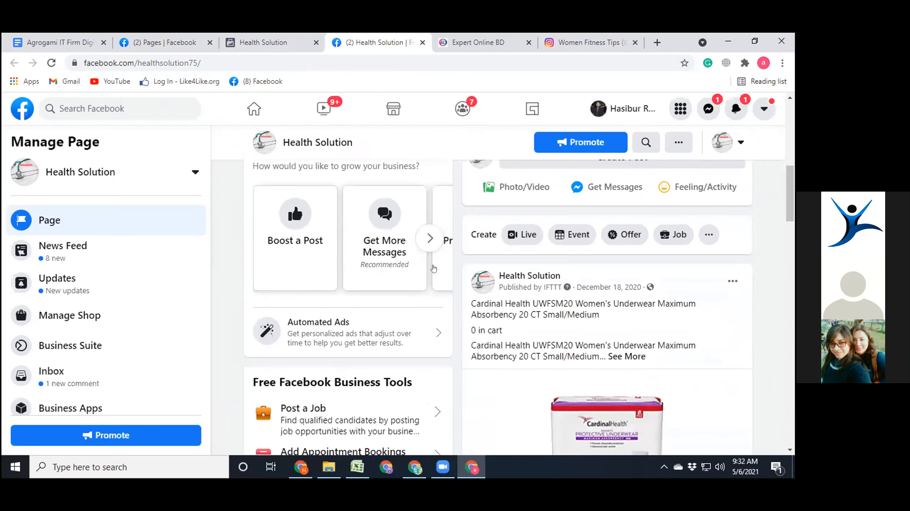
{"action": "scroll", "coordinate": [441, 258], "scroll_direction": "up", "scroll_amount": 5}
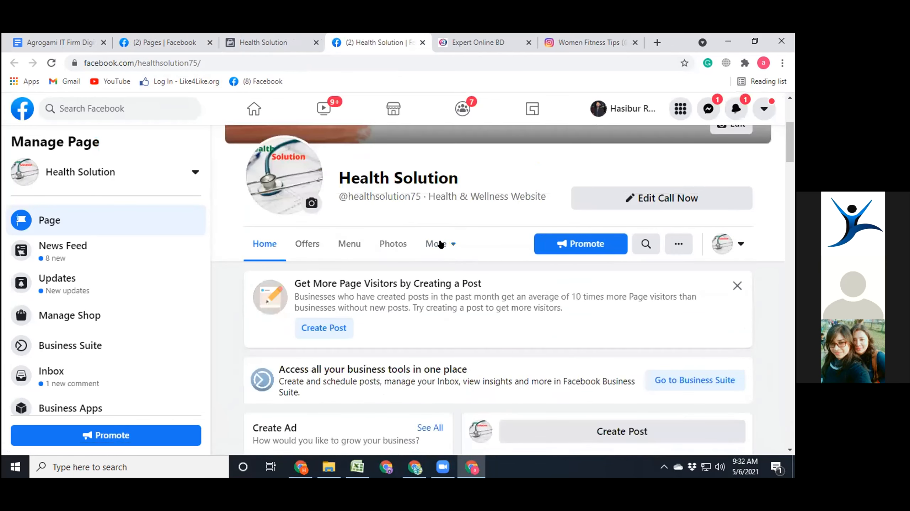
{"action": "left_click", "coordinate": [439, 244]}
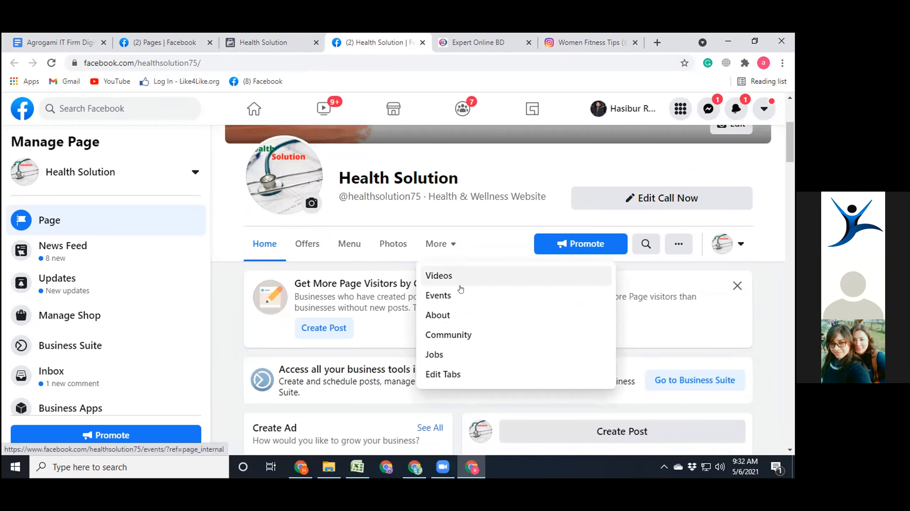
{"action": "scroll", "coordinate": [460, 282], "scroll_direction": "down", "scroll_amount": 2}
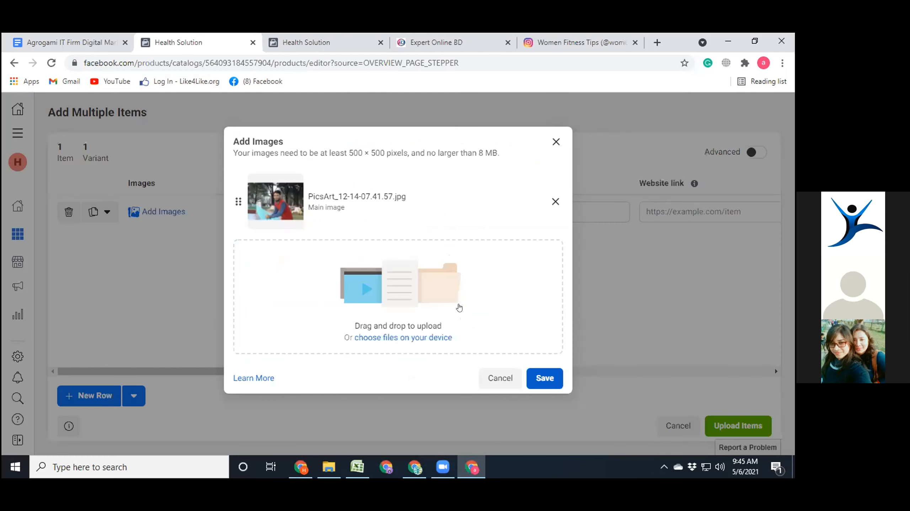
{"action": "left_click", "coordinate": [545, 379]}
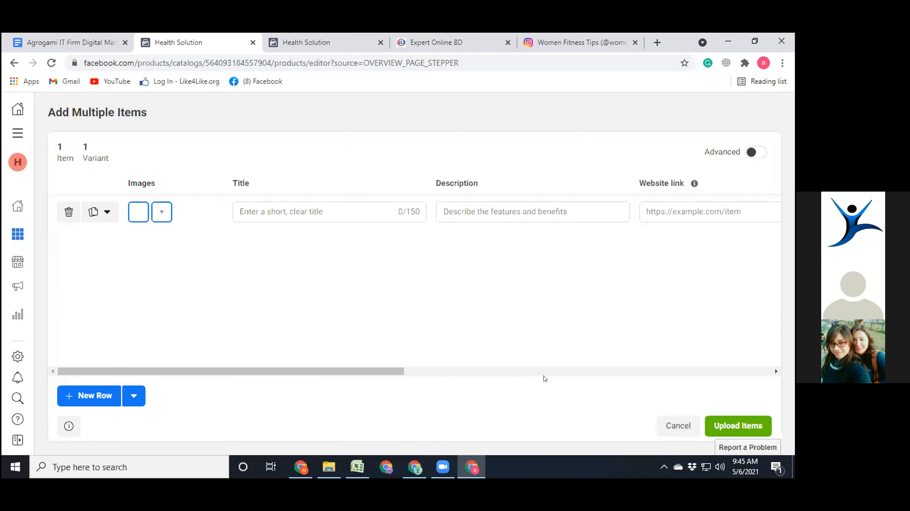
- Title the new catalog item "I am a Digital Marketer" and describe it starting with "I am a Digital Marketer. I am Expert in"
{"action": "left_click", "coordinate": [261, 205]}
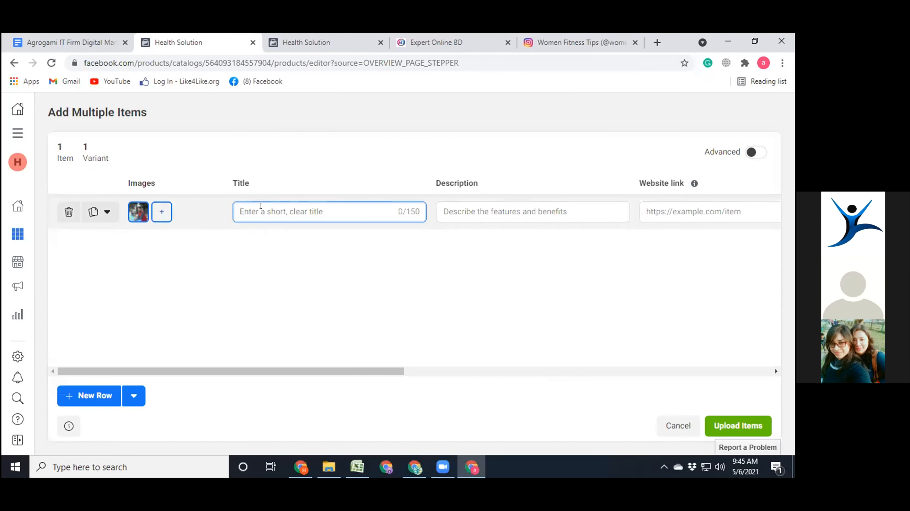
{"action": "type", "text": "I am a  King Of My Kingdoom"}
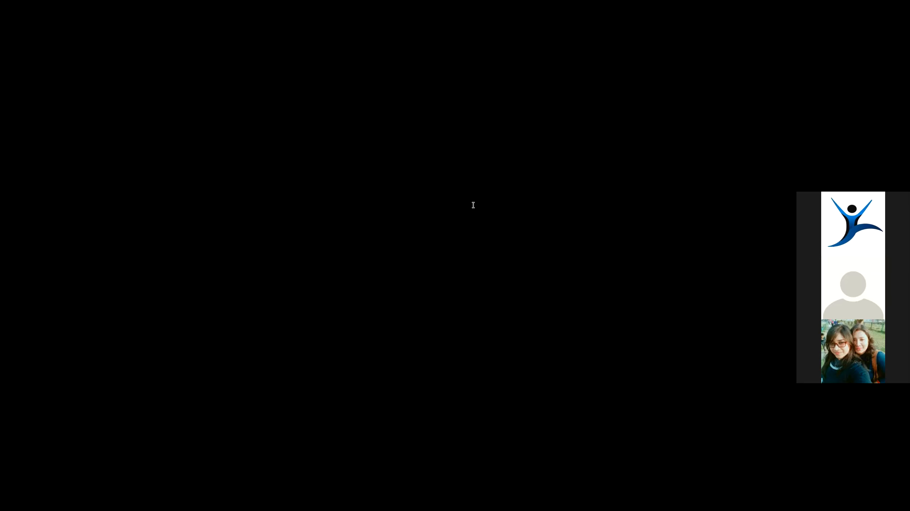
{"action": "left_click", "coordinate": [473, 205]}
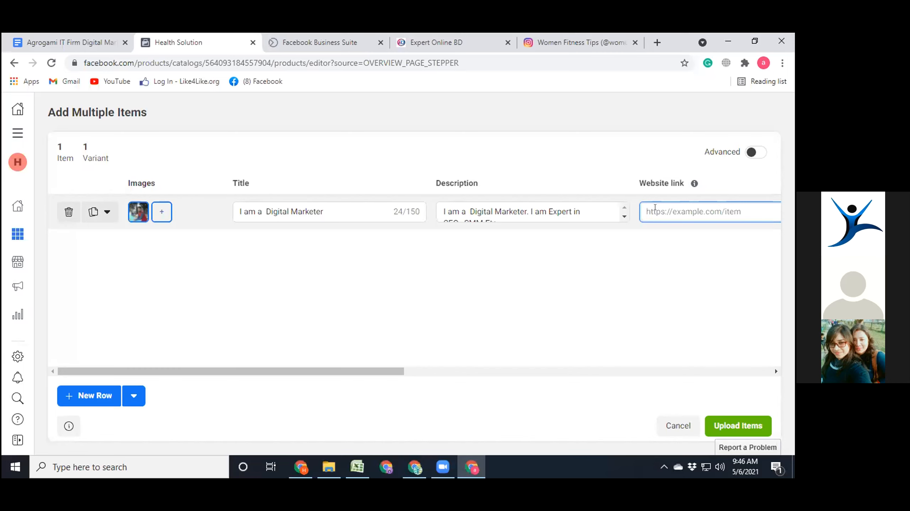
{"action": "left_click", "coordinate": [424, 37]}
{"action": "key", "text": "ctrl+a"}
{"action": "key", "text": "ctrl+c"}
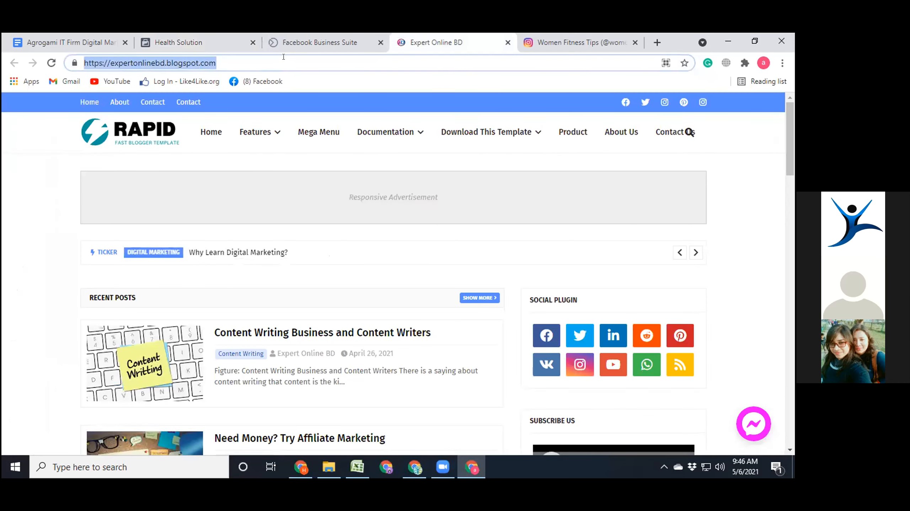
{"action": "left_click", "coordinate": [327, 36]}
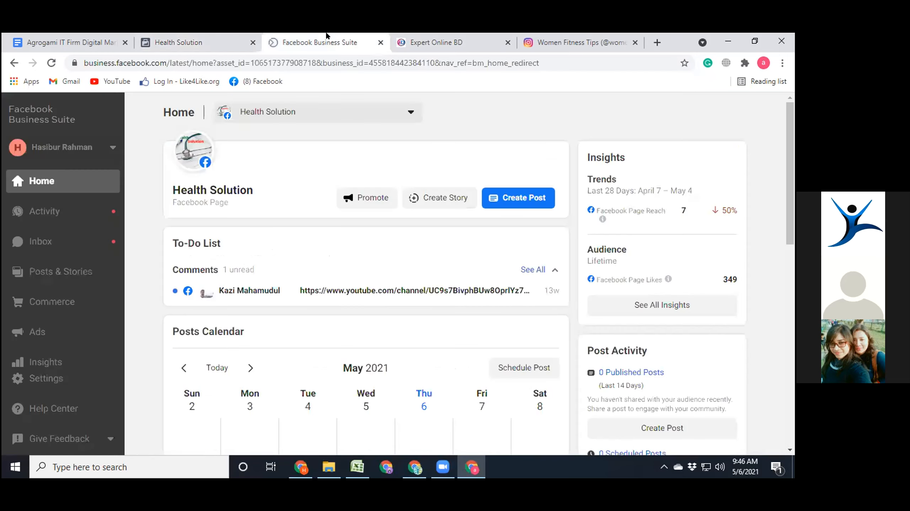
{"action": "left_click", "coordinate": [199, 37]}
{"action": "key", "text": "ctrl+v"}
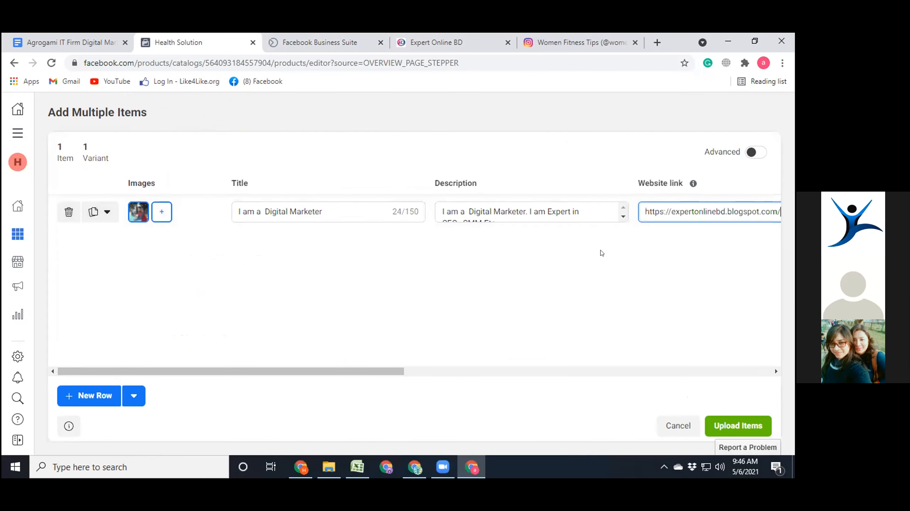
{"action": "left_click", "coordinate": [740, 429]}
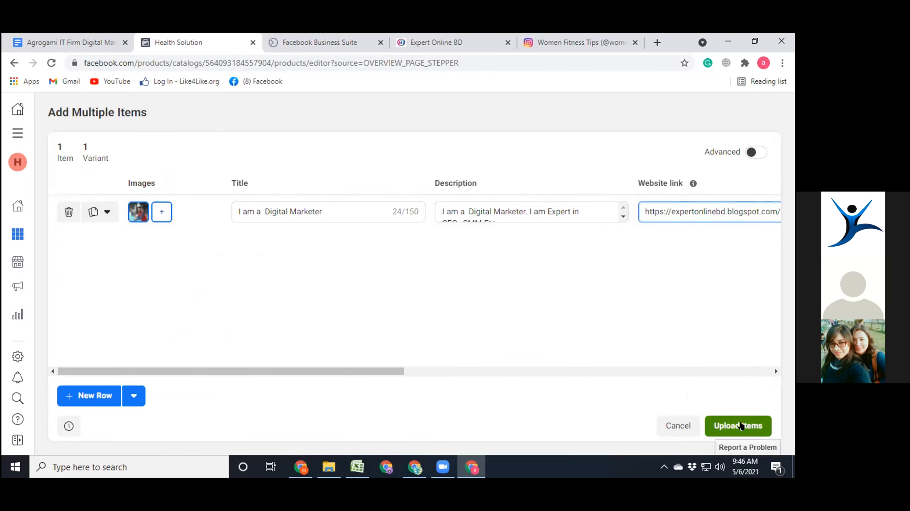
{"action": "left_click", "coordinate": [740, 426]}
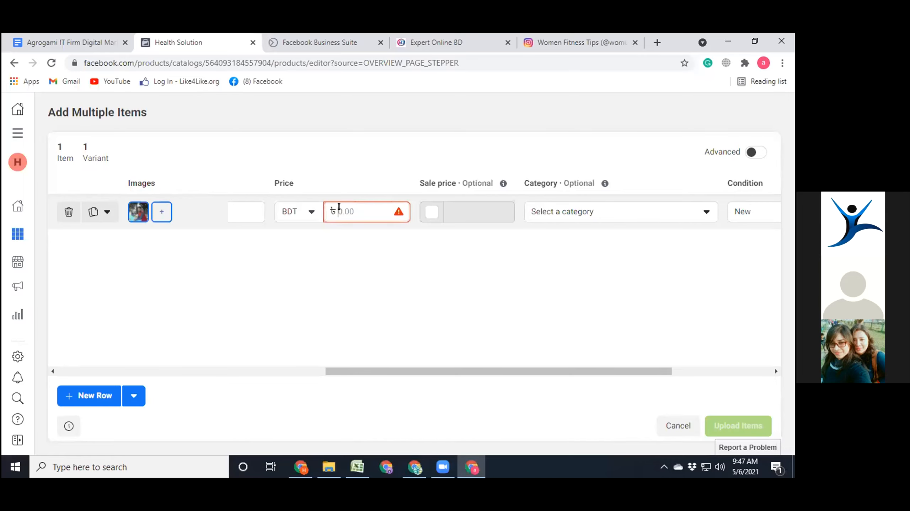
- Set the item's price to 500 BDT
{"action": "type", "text": "500"}
{"action": "left_click", "coordinate": [412, 238]}
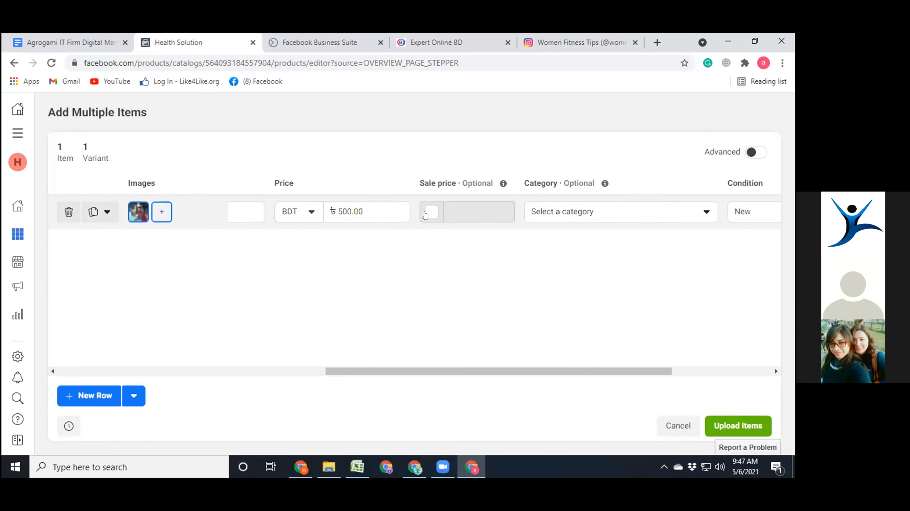
- Set the item's category to Arts & Crafts > Art Supplies
{"action": "left_click", "coordinate": [561, 214]}
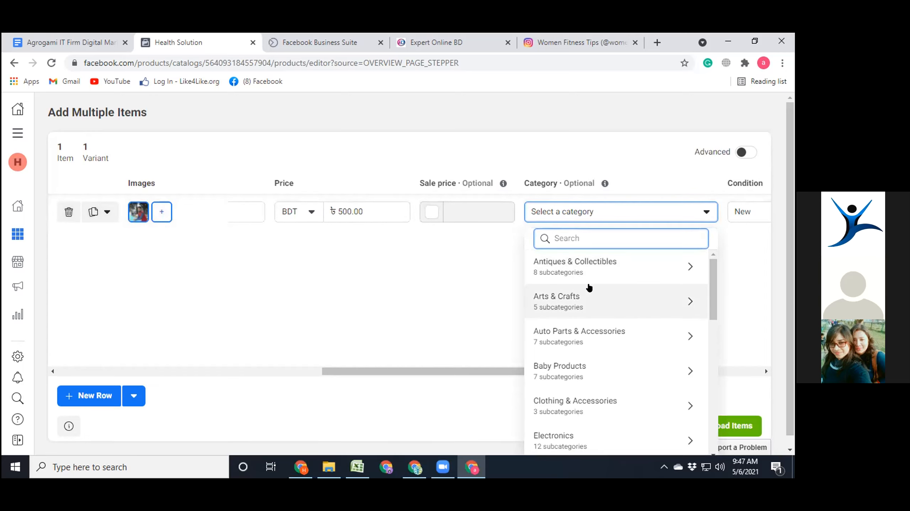
{"action": "scroll", "coordinate": [588, 287], "scroll_direction": "down", "scroll_amount": 3}
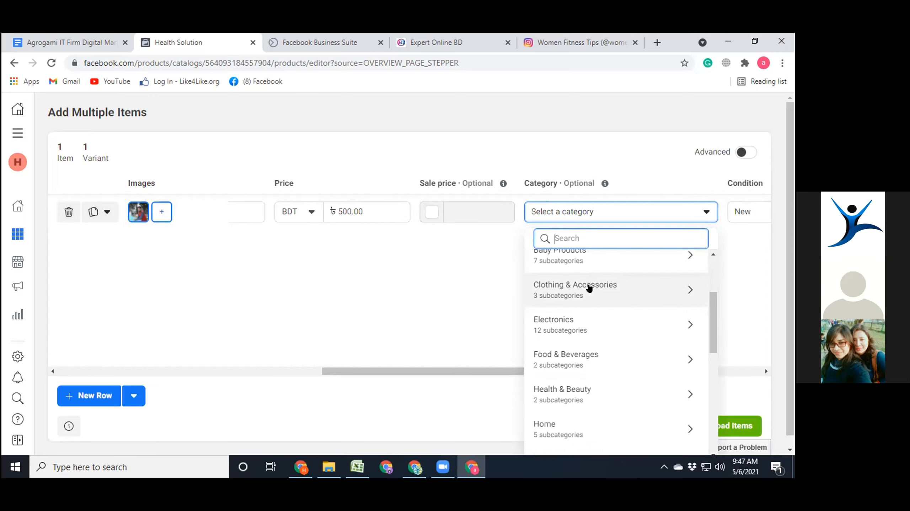
{"action": "scroll", "coordinate": [589, 288], "scroll_direction": "down", "scroll_amount": 6}
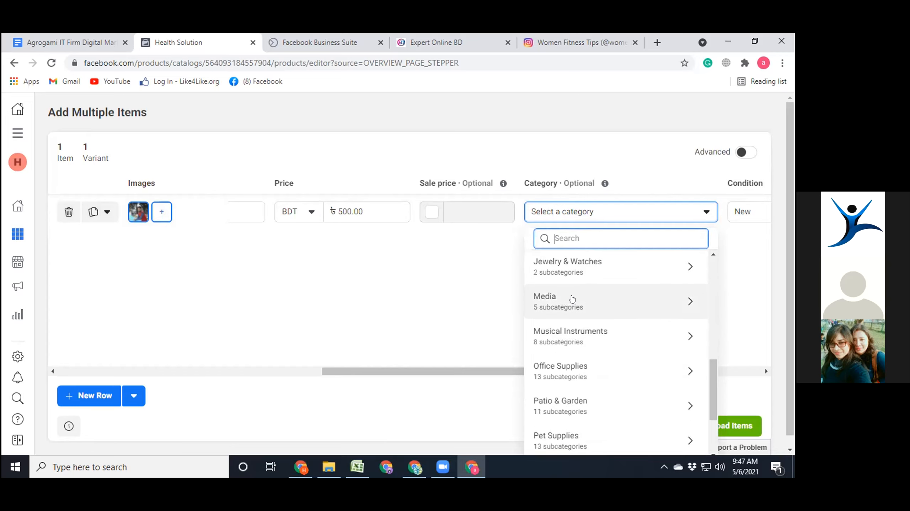
{"action": "scroll", "coordinate": [571, 299], "scroll_direction": "down", "scroll_amount": 4}
{"action": "scroll", "coordinate": [571, 299], "scroll_direction": "up", "scroll_amount": 4}
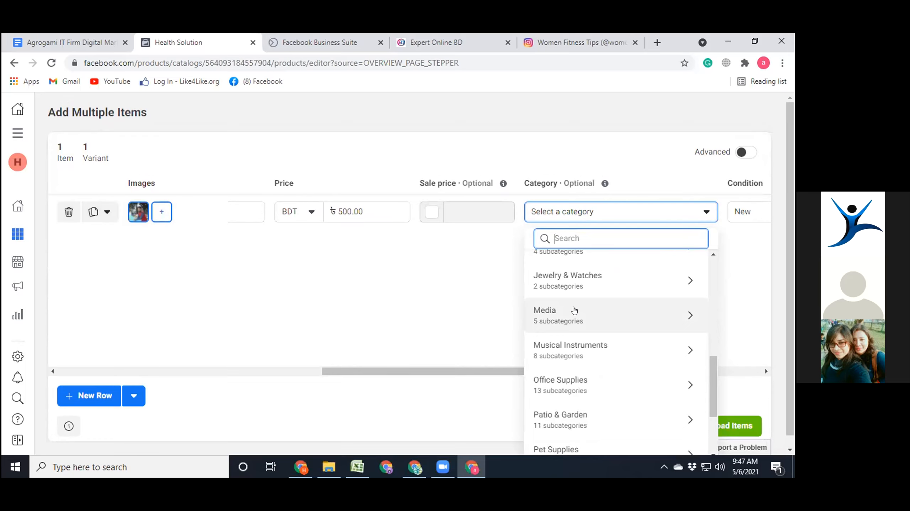
{"action": "scroll", "coordinate": [574, 310], "scroll_direction": "up", "scroll_amount": 6}
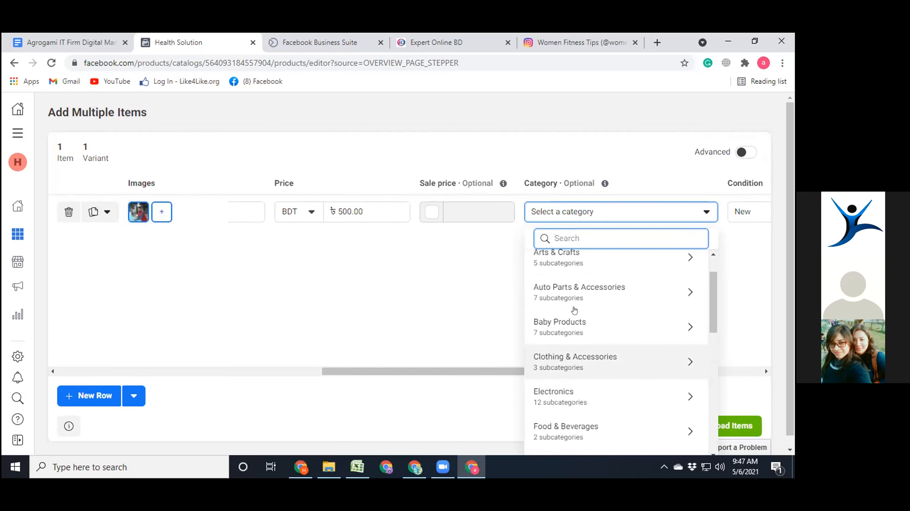
{"action": "scroll", "coordinate": [555, 266], "scroll_direction": "up", "scroll_amount": 1}
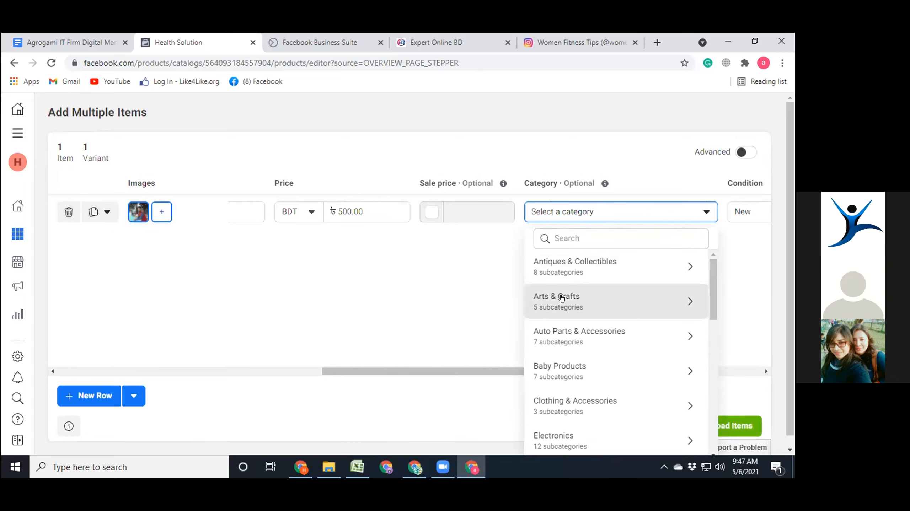
{"action": "left_click", "coordinate": [560, 298]}
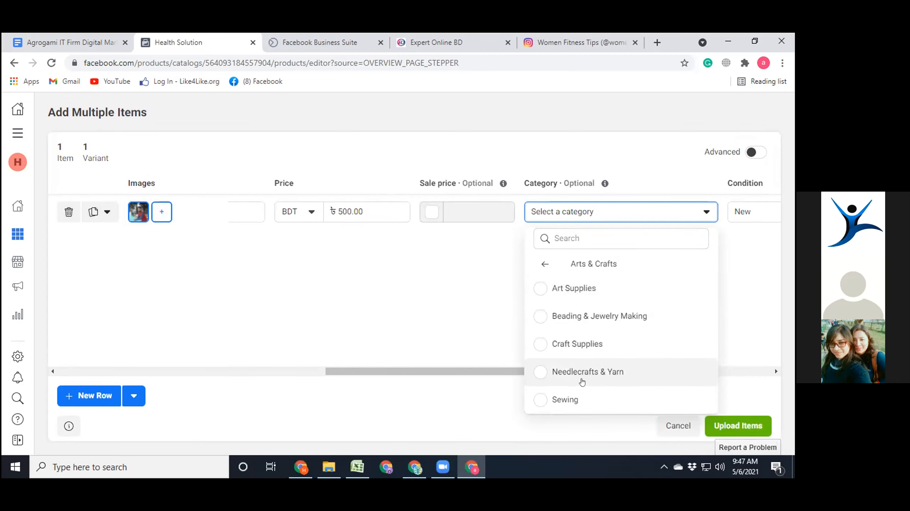
{"action": "left_click", "coordinate": [554, 291]}
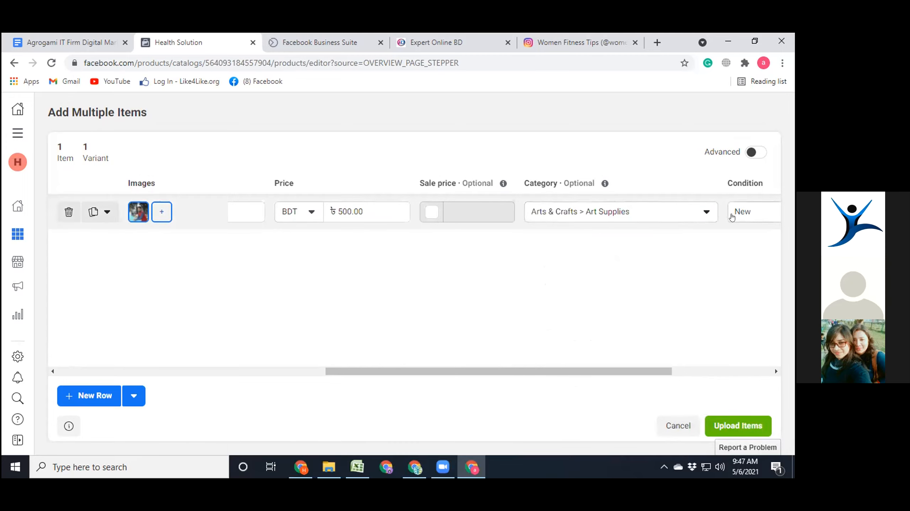
- Keep the item's condition as New, check its visibility and availability, and upload it to the catalog
{"action": "left_click_drag", "start_coordinate": [640, 371], "coordinate": [718, 368]}
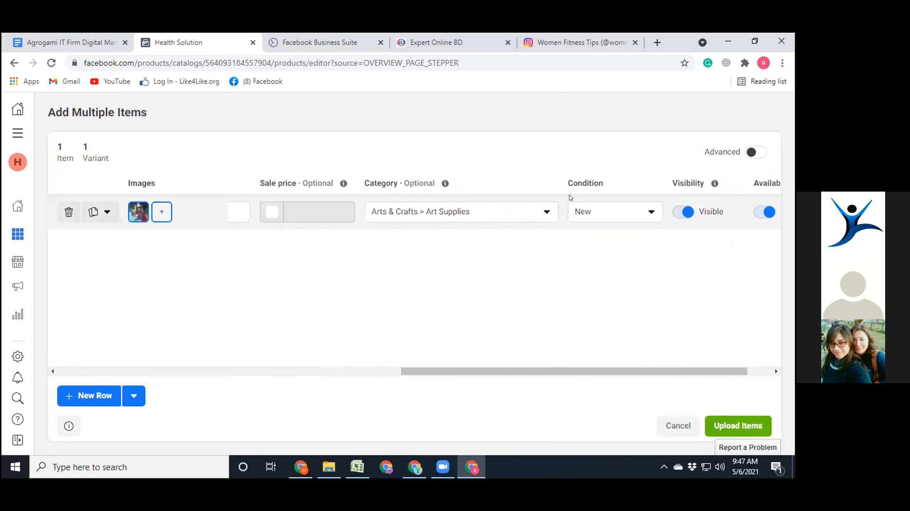
{"action": "left_click", "coordinate": [601, 214]}
{"action": "left_click", "coordinate": [601, 214]}
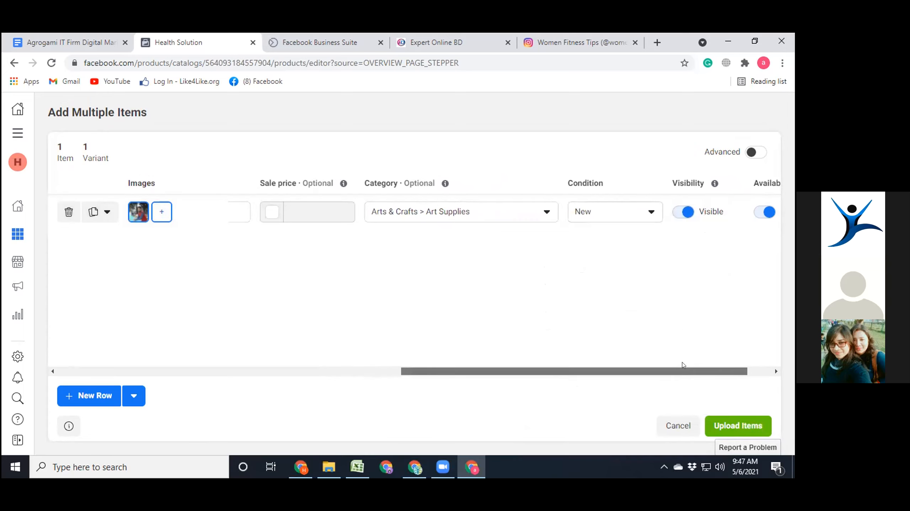
{"action": "left_click_drag", "start_coordinate": [684, 371], "coordinate": [739, 370]}
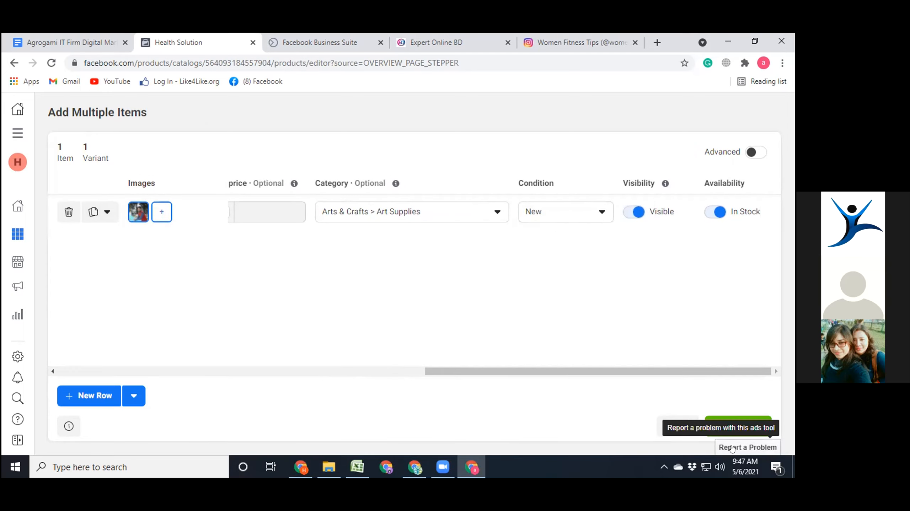
{"action": "left_click", "coordinate": [732, 423]}
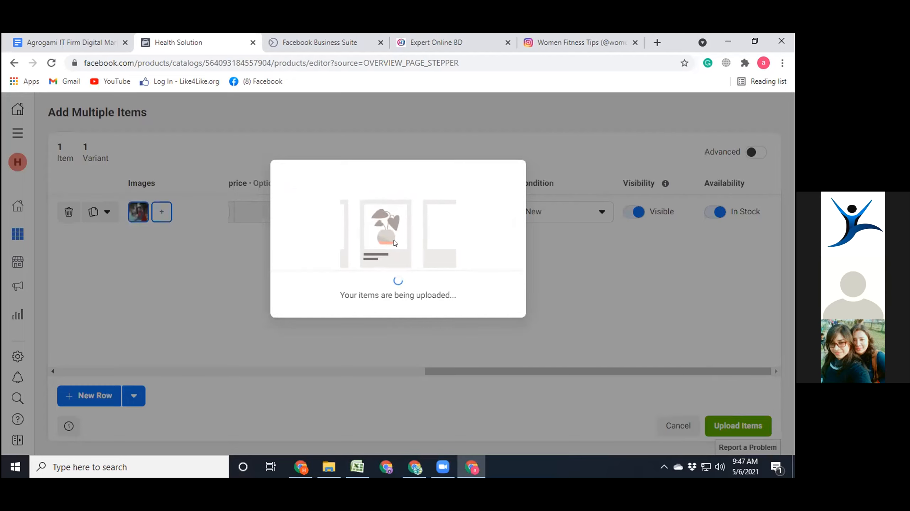
{"action": "left_click", "coordinate": [496, 316]}
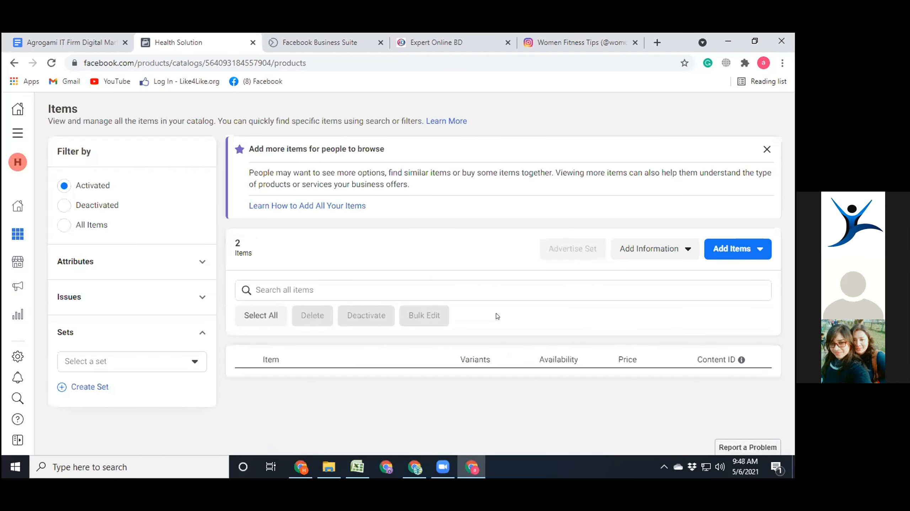
- Permanently delete the Tartary buckwheat tea item from the catalog
{"action": "scroll", "coordinate": [395, 298], "scroll_direction": "down", "scroll_amount": 1}
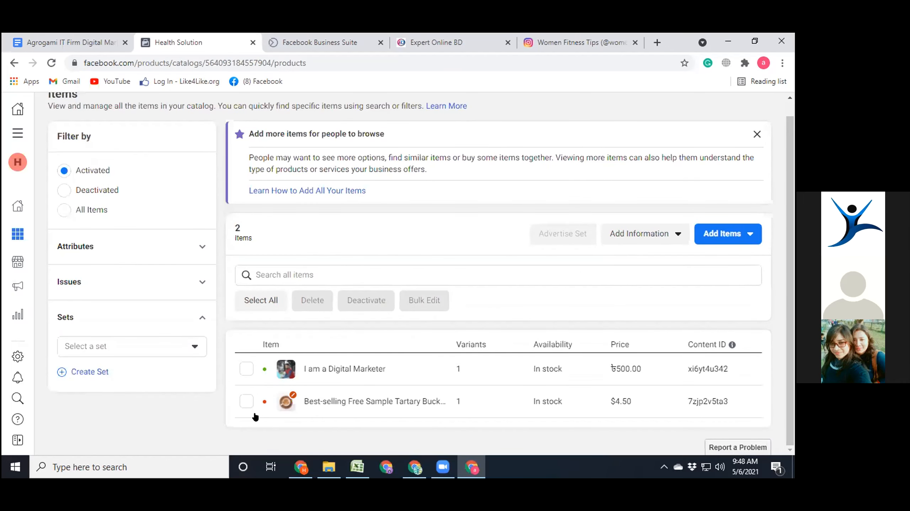
{"action": "left_click", "coordinate": [246, 401]}
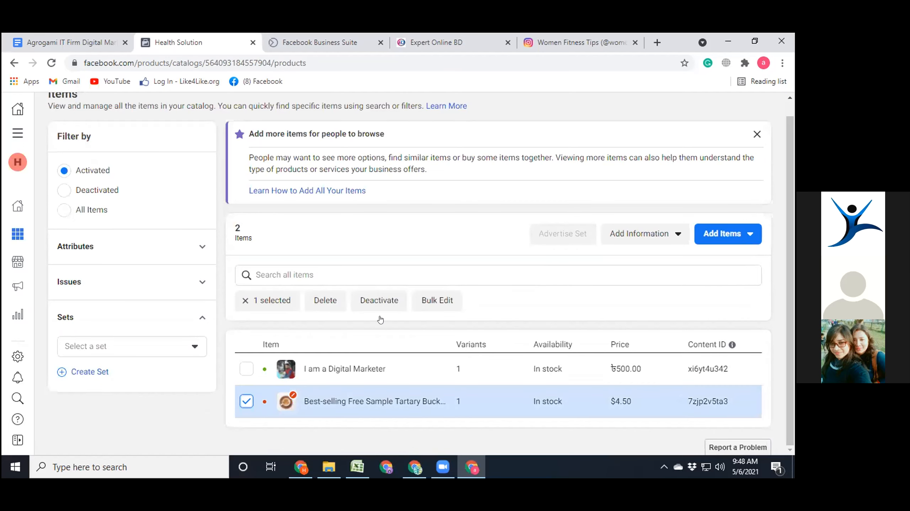
{"action": "left_click", "coordinate": [332, 300]}
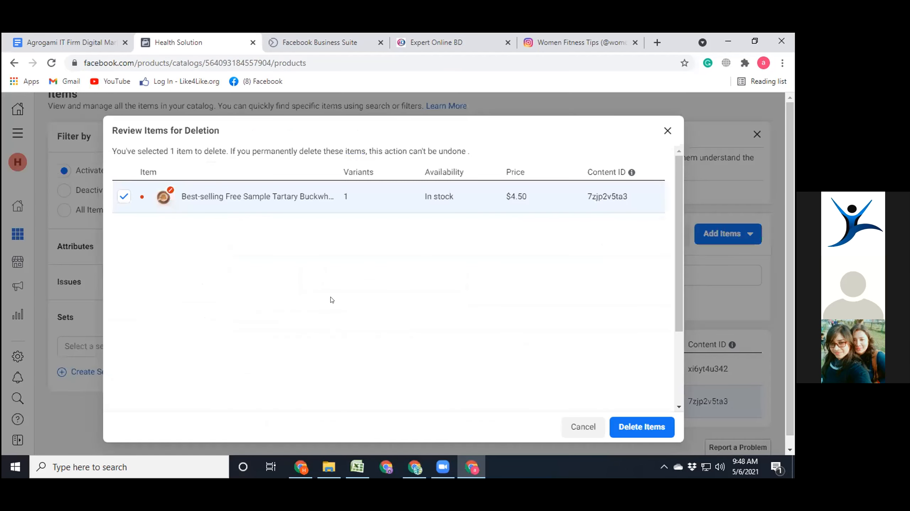
{"action": "left_click", "coordinate": [638, 427]}
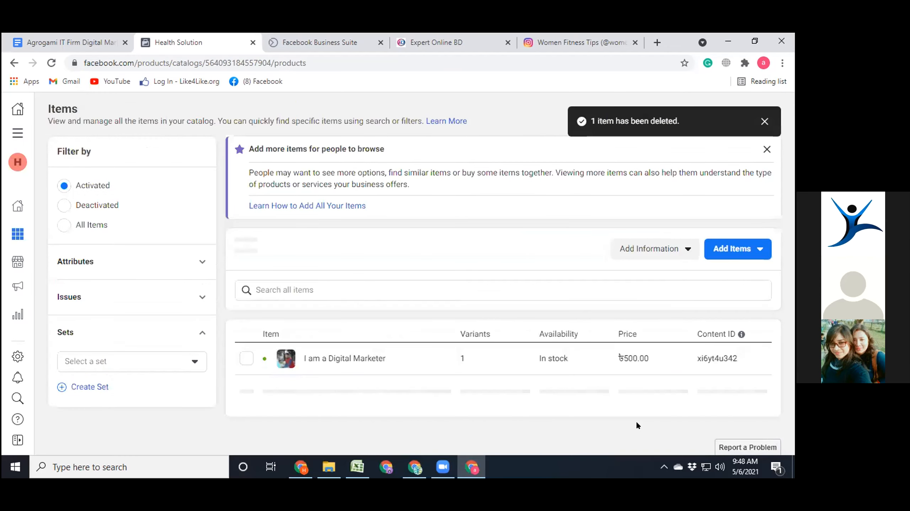
- Open Commerce Manager from the Health Solution page's shop management and start publishing the shop
{"action": "left_click", "coordinate": [285, 39]}
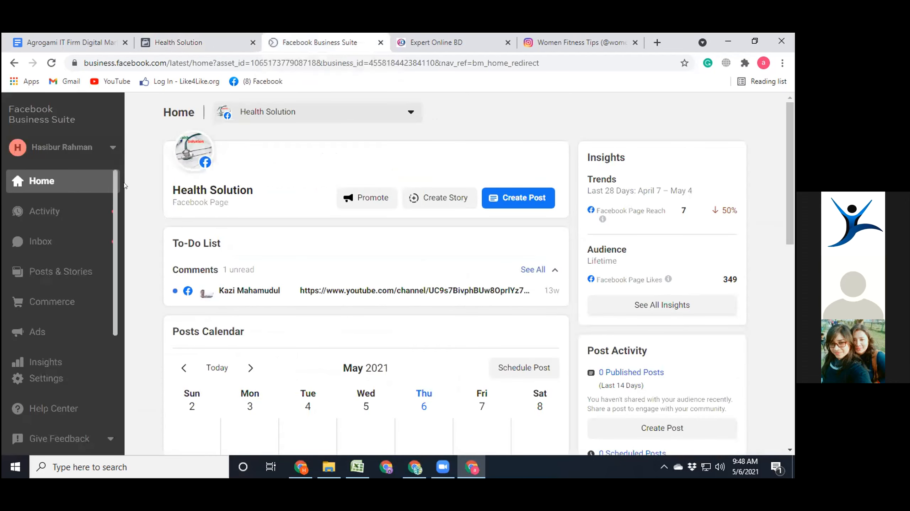
{"action": "mouse_move", "coordinate": [191, 186]}
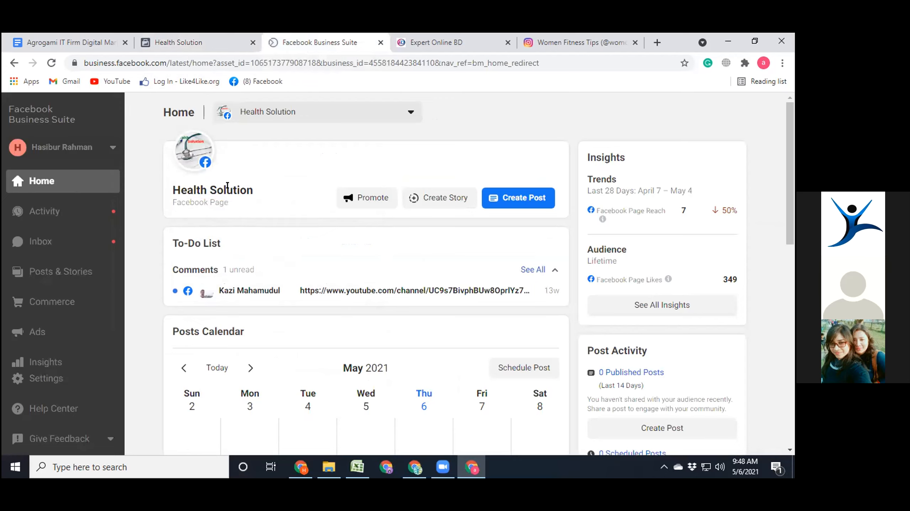
{"action": "left_click", "coordinate": [8, 59]}
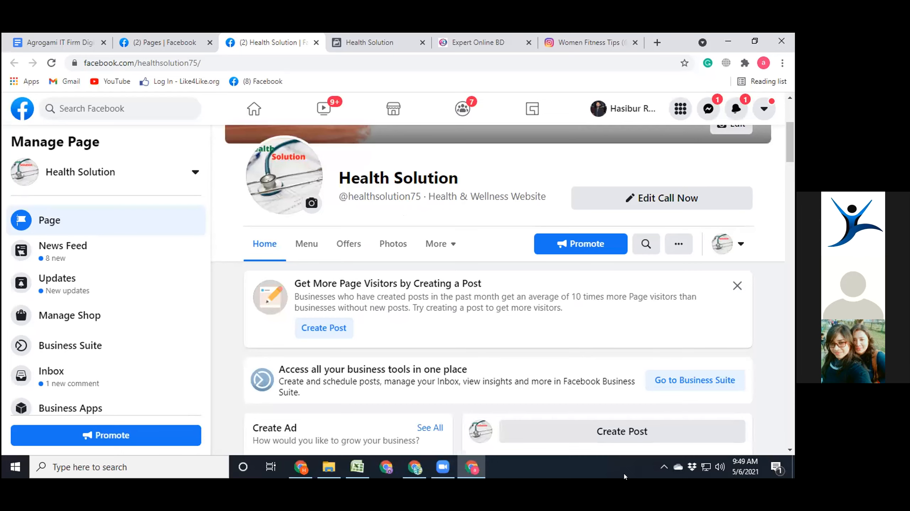
{"action": "left_click", "coordinate": [71, 315]}
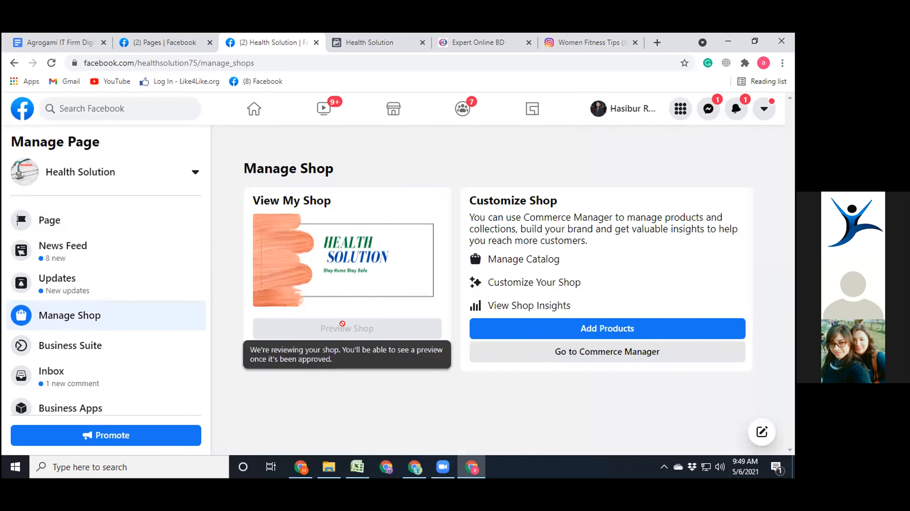
{"action": "left_click", "coordinate": [613, 354]}
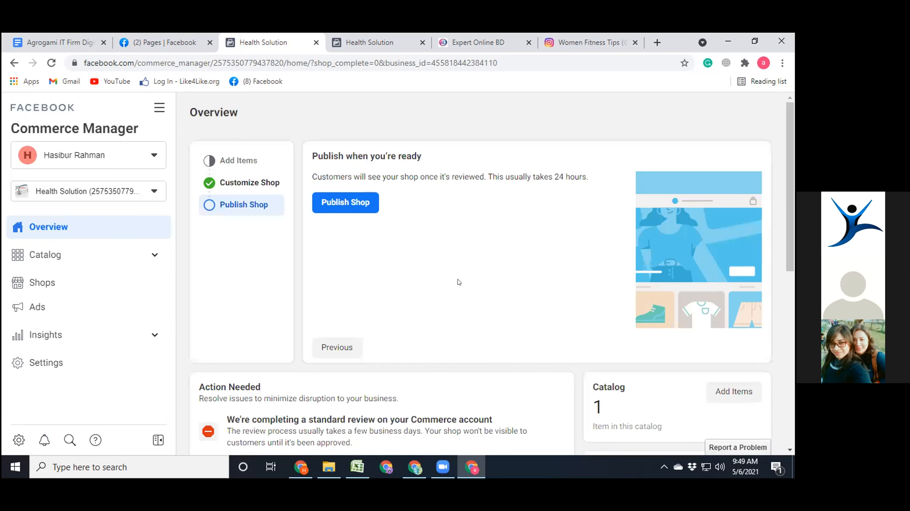
{"action": "left_click", "coordinate": [351, 203]}
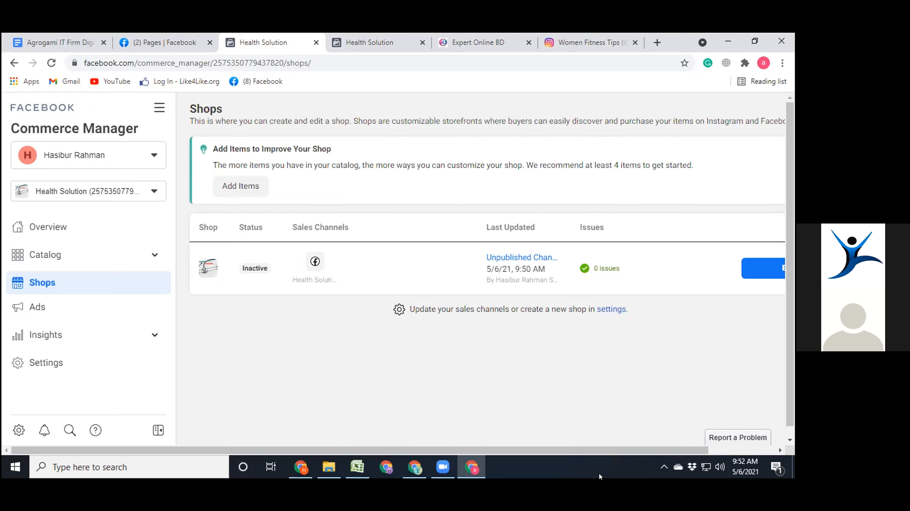
- Review the Health Solution shop's status, sales channels, last update, issues and edit option in the shop list
{"action": "left_click_drag", "start_coordinate": [410, 448], "coordinate": [372, 446]}
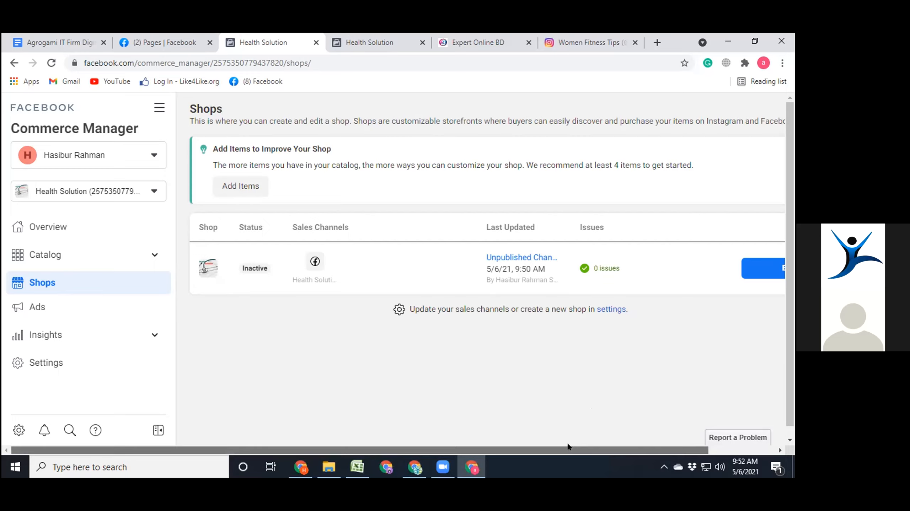
{"action": "left_click_drag", "start_coordinate": [568, 446], "coordinate": [656, 448]}
{"action": "scroll", "coordinate": [623, 440], "scroll_direction": "left", "scroll_amount": 2}
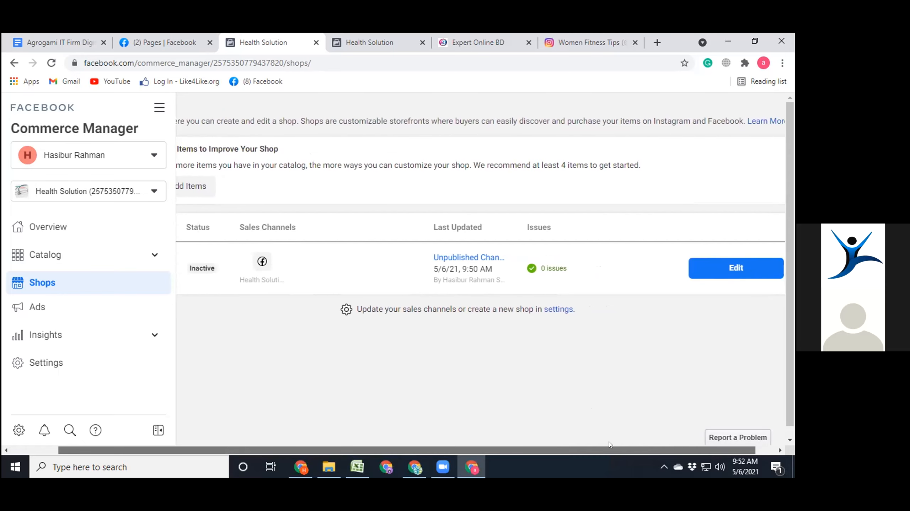